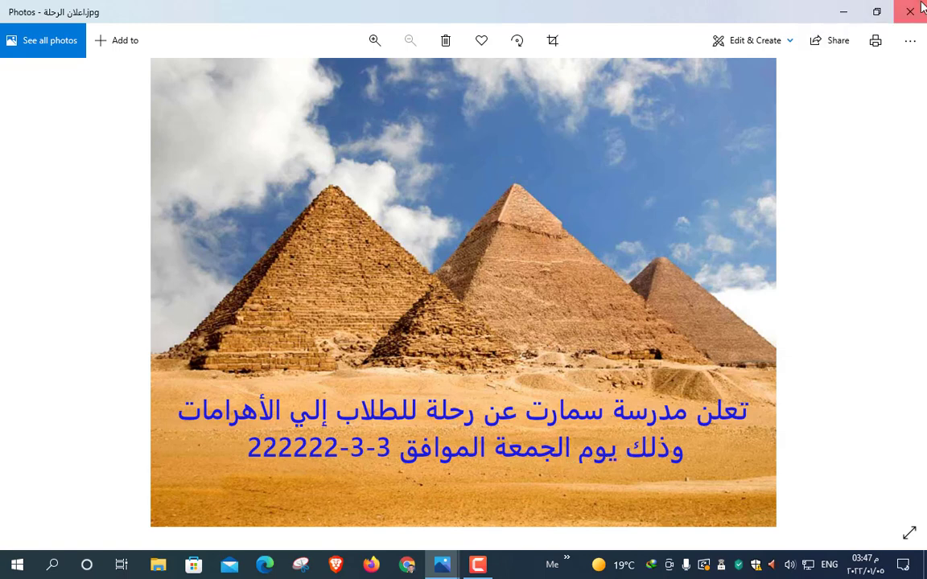
Minimize the photo viewer and open the desktop file اعلان الرحلة.xcf in GIMP.
{"action": "left_click", "coordinate": [843, 11]}
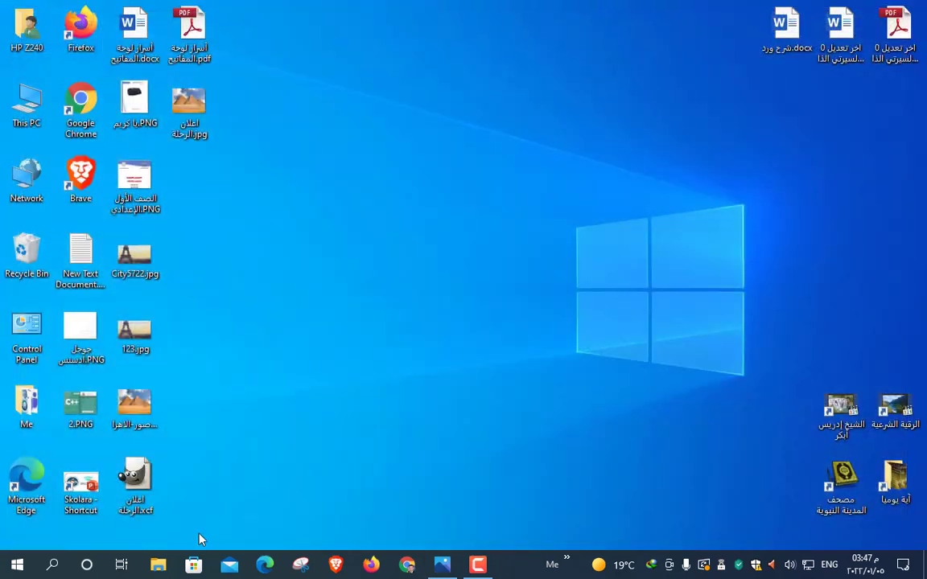
{"action": "double_click", "coordinate": [139, 478]}
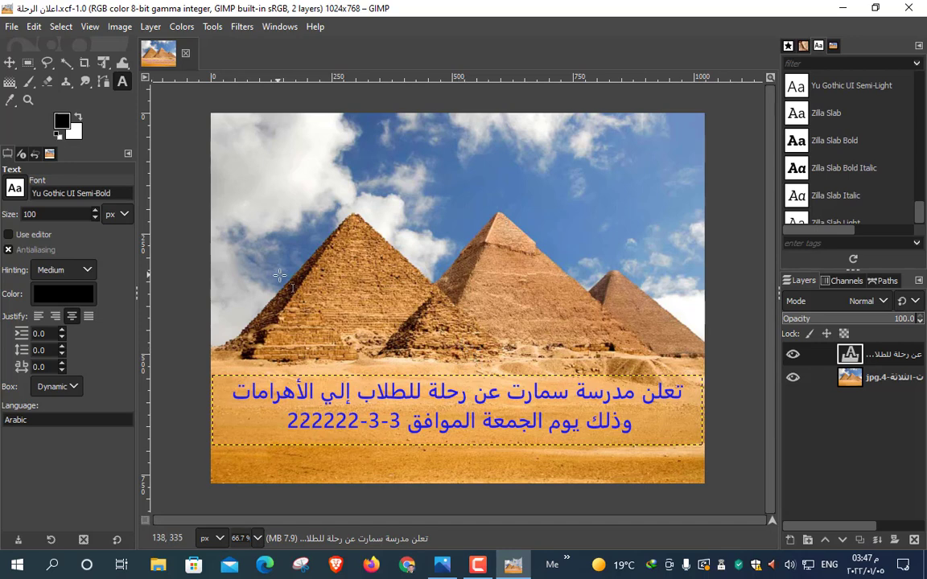
Start a new image and choose the A4 (300 ppi) template for it.
{"action": "left_click", "coordinate": [11, 27]}
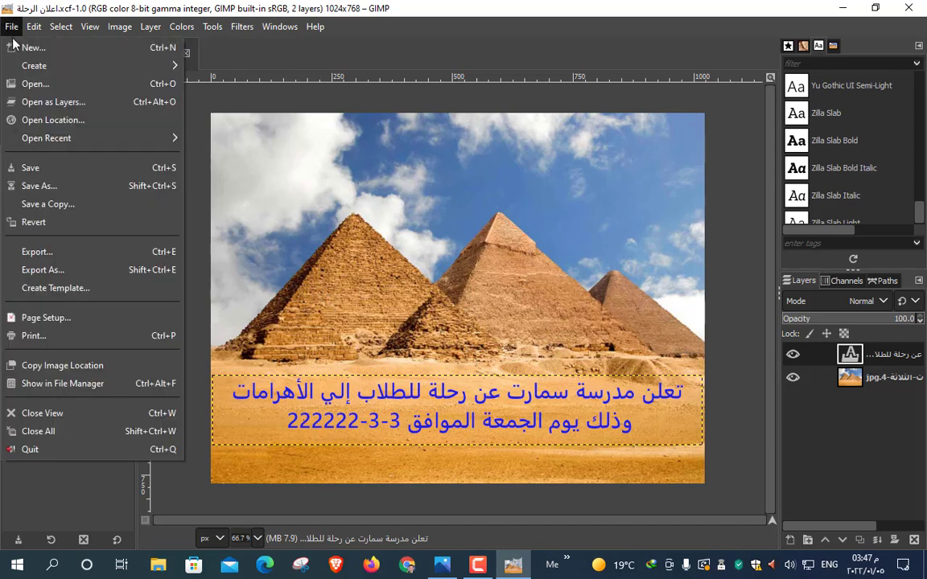
{"action": "left_click", "coordinate": [73, 54]}
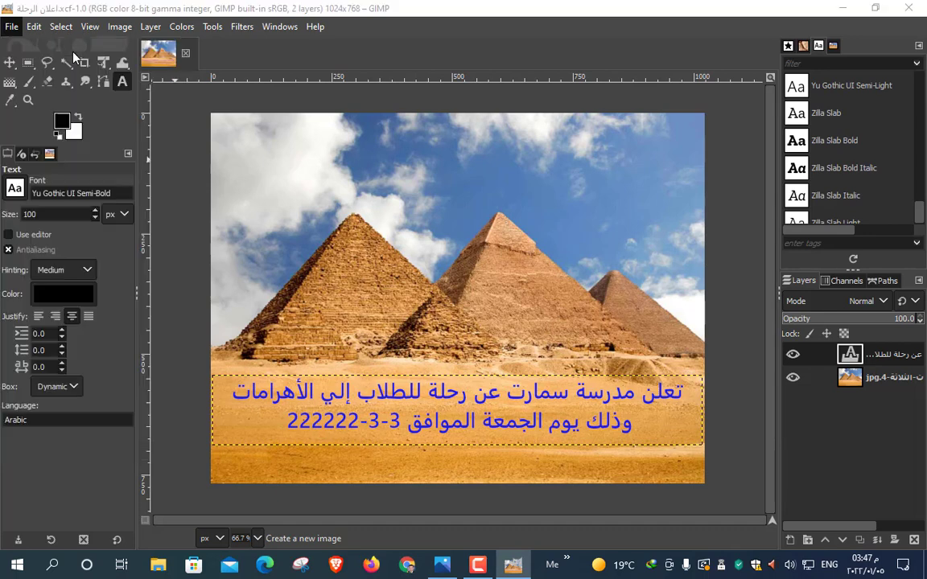
{"action": "left_click_drag", "start_coordinate": [318, 103], "coordinate": [497, 163]}
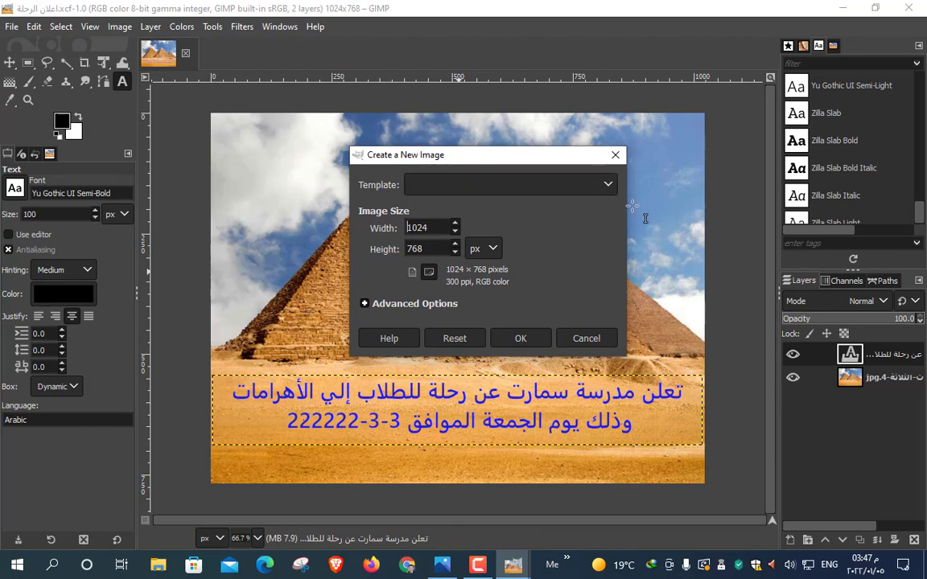
{"action": "left_click", "coordinate": [610, 188]}
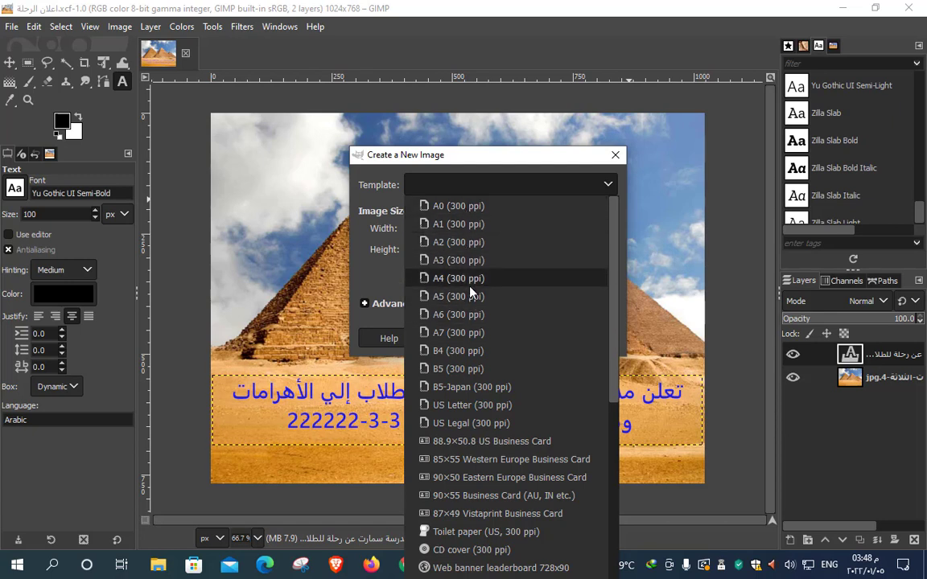
{"action": "scroll", "coordinate": [481, 374], "scroll_direction": "down", "scroll_amount": 5}
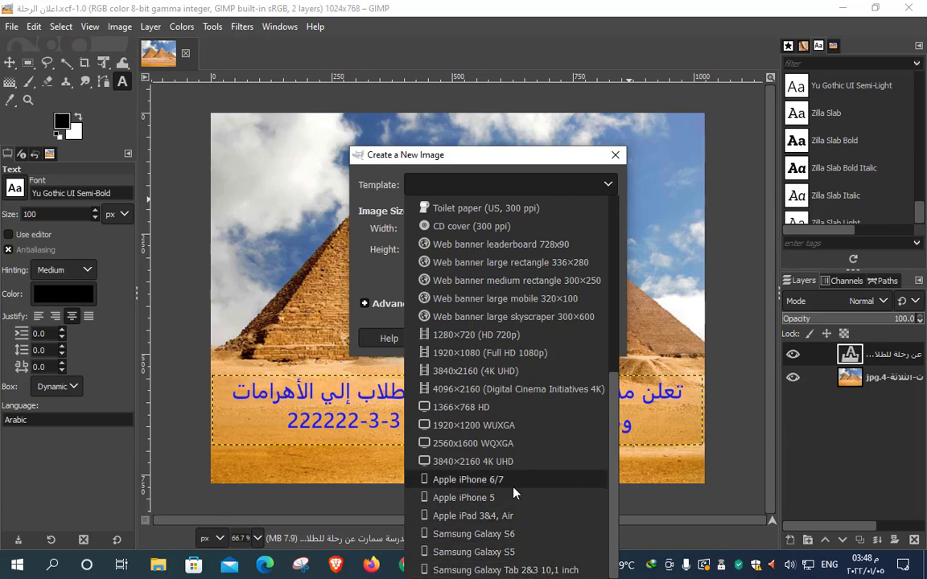
{"action": "scroll", "coordinate": [482, 482], "scroll_direction": "up", "scroll_amount": 3}
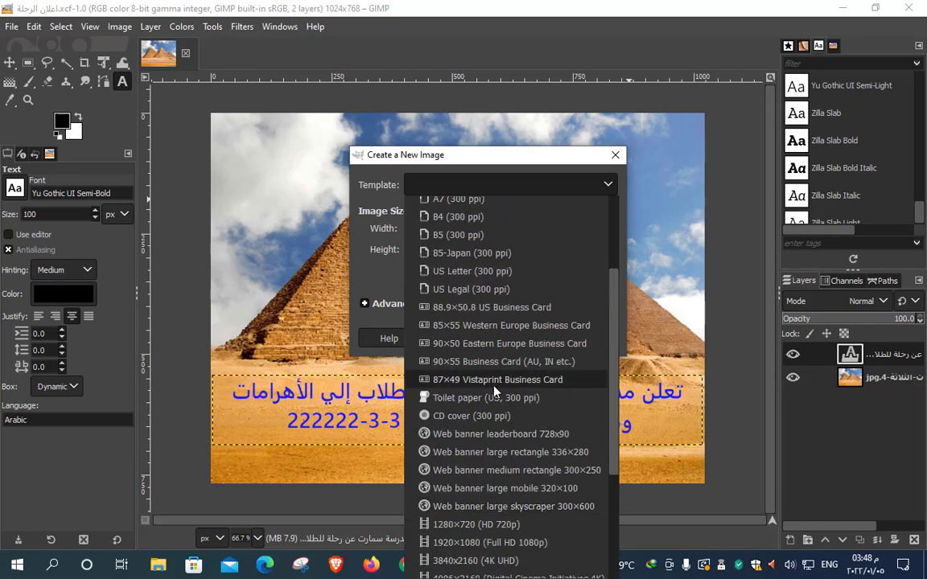
{"action": "scroll", "coordinate": [494, 392], "scroll_direction": "up", "scroll_amount": 4}
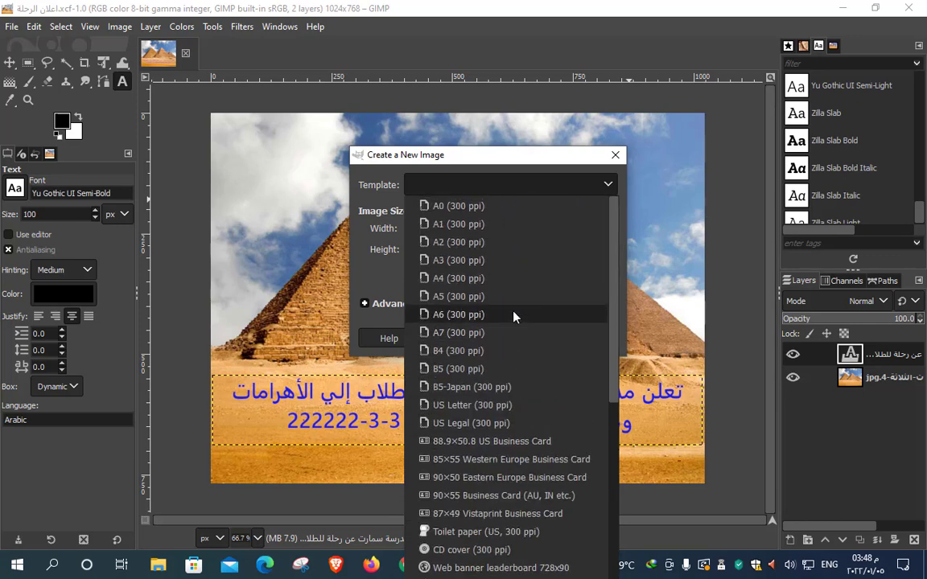
{"action": "left_click", "coordinate": [477, 283]}
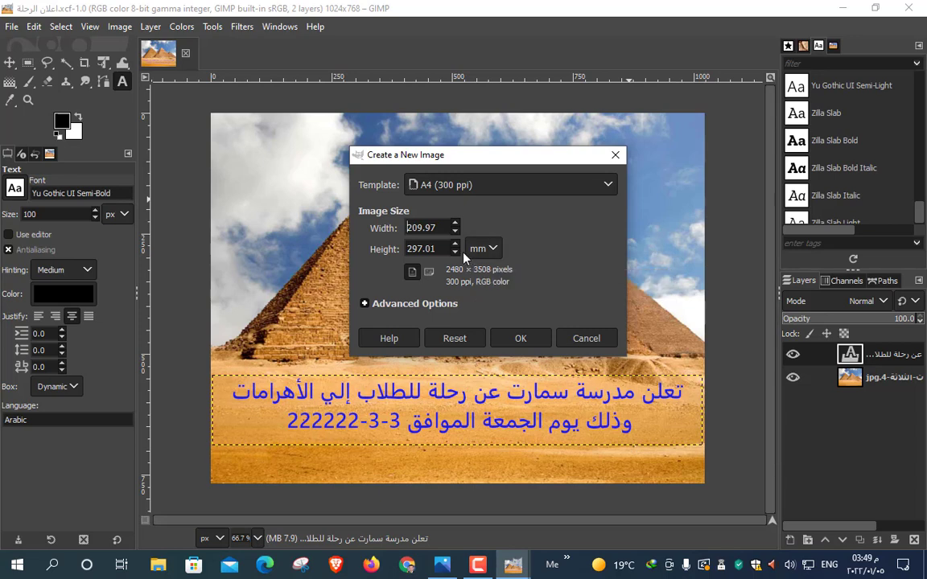
Set the new image's width and height to 20 mm each.
{"action": "key", "text": "End"}
{"action": "left_click_drag", "start_coordinate": [448, 229], "coordinate": [371, 230]}
{"action": "type", "text": "20"}
{"action": "key", "text": "Tab"}
{"action": "key", "text": "BackSpace"}
{"action": "type", "text": "20"}
Switch the new image's size unit to centimeters and set both width and height to 20 cm.
{"action": "left_click", "coordinate": [491, 248]}
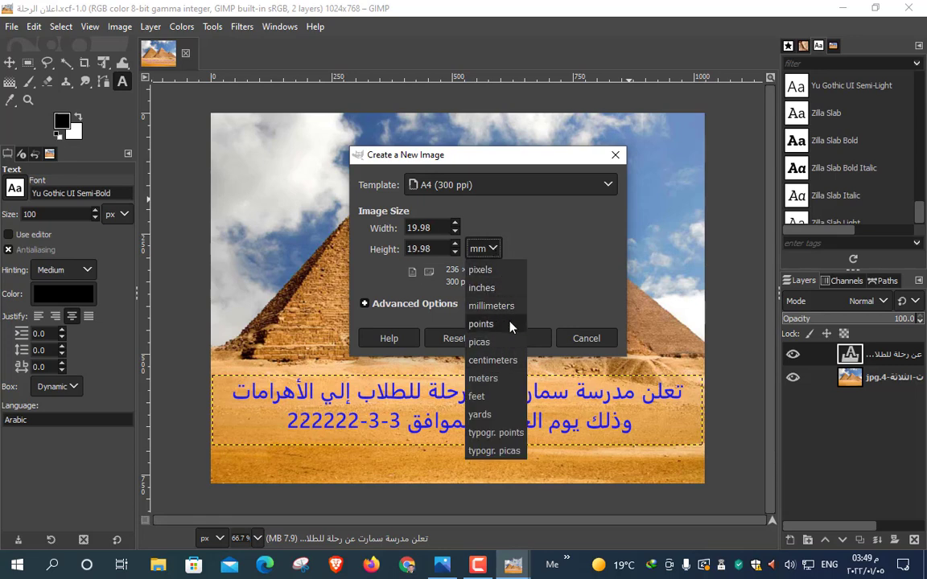
{"action": "left_click", "coordinate": [514, 370]}
{"action": "left_click", "coordinate": [439, 228]}
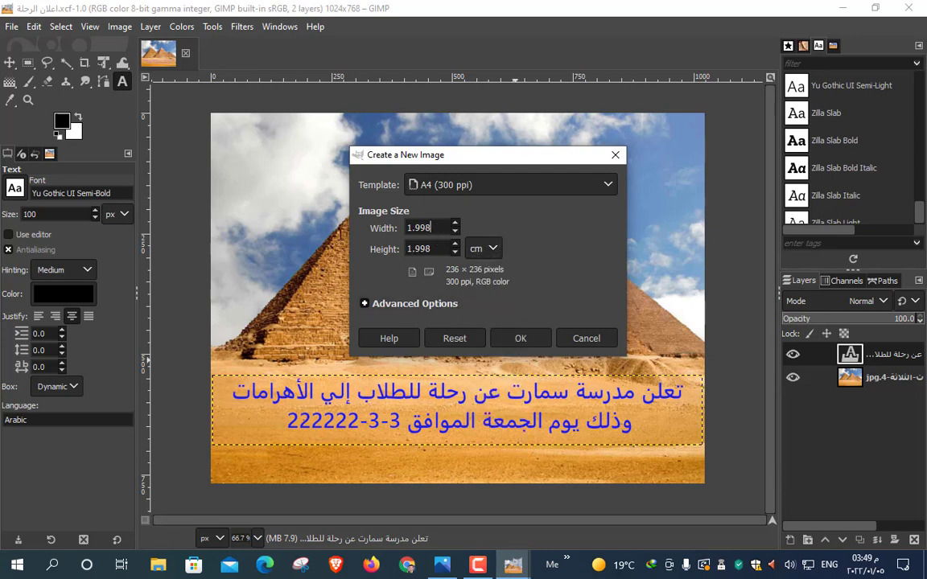
{"action": "key", "text": "BackSpace"}
{"action": "key", "text": "BackSpace"}
{"action": "key", "text": "BackSpace"}
{"action": "key", "text": "BackSpace"}
{"action": "key", "text": "BackSpace"}
{"action": "type", "text": "20"}
{"action": "key", "text": "Tab"}
{"action": "type", "text": "20"}
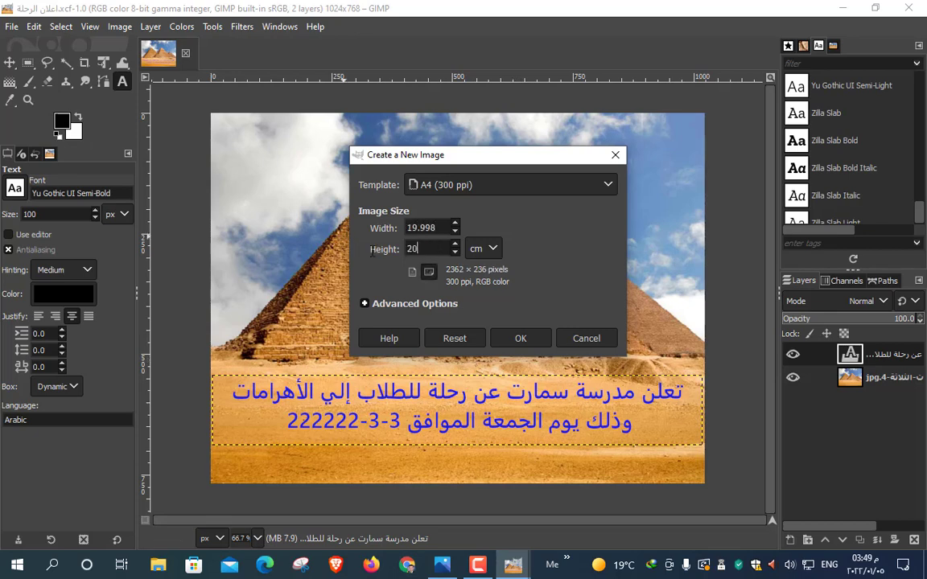
{"action": "key", "text": "Tab"}
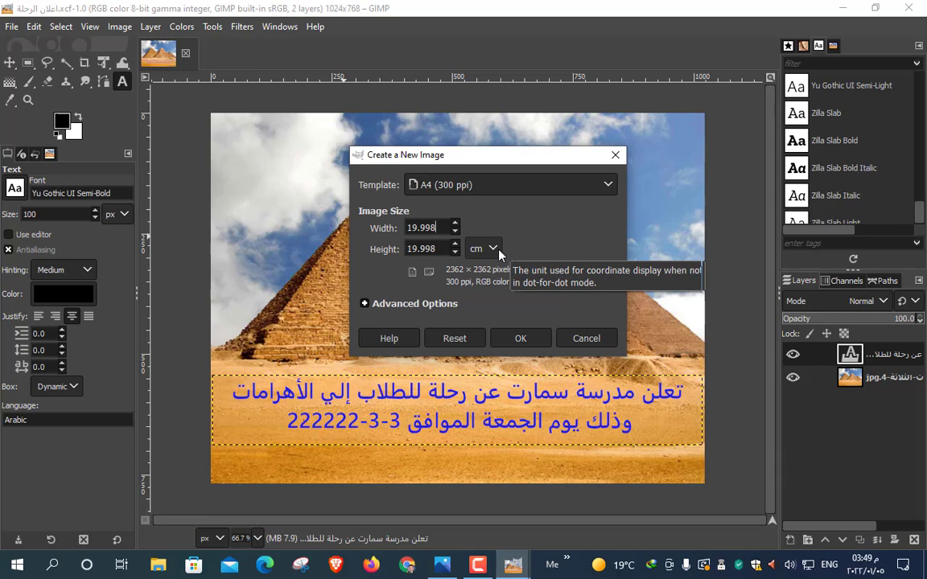
Review the size units, templates and size values of the new image, and cancel its creation.
{"action": "left_click", "coordinate": [496, 251]}
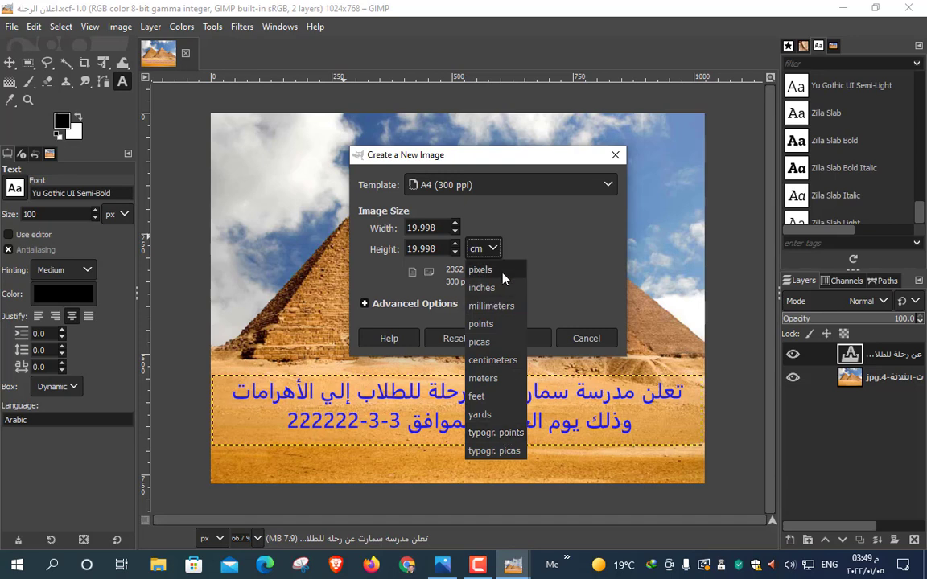
{"action": "left_click", "coordinate": [544, 251]}
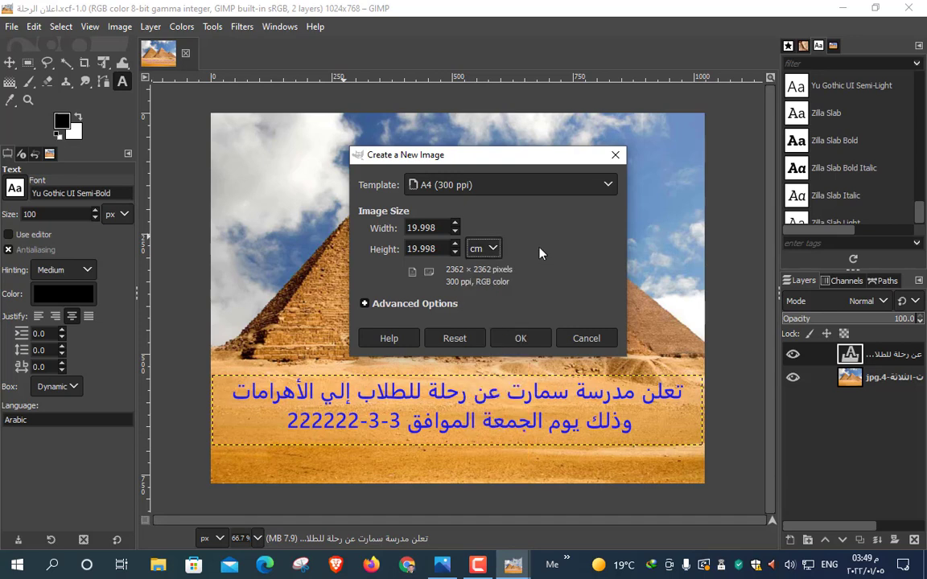
{"action": "left_click", "coordinate": [515, 187]}
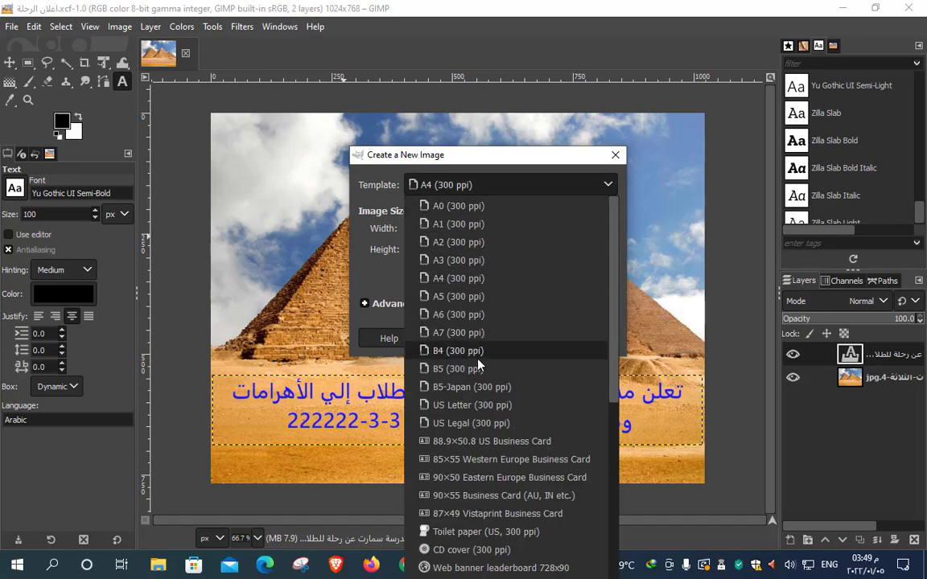
{"action": "left_click", "coordinate": [460, 278]}
{"action": "left_click", "coordinate": [495, 187]}
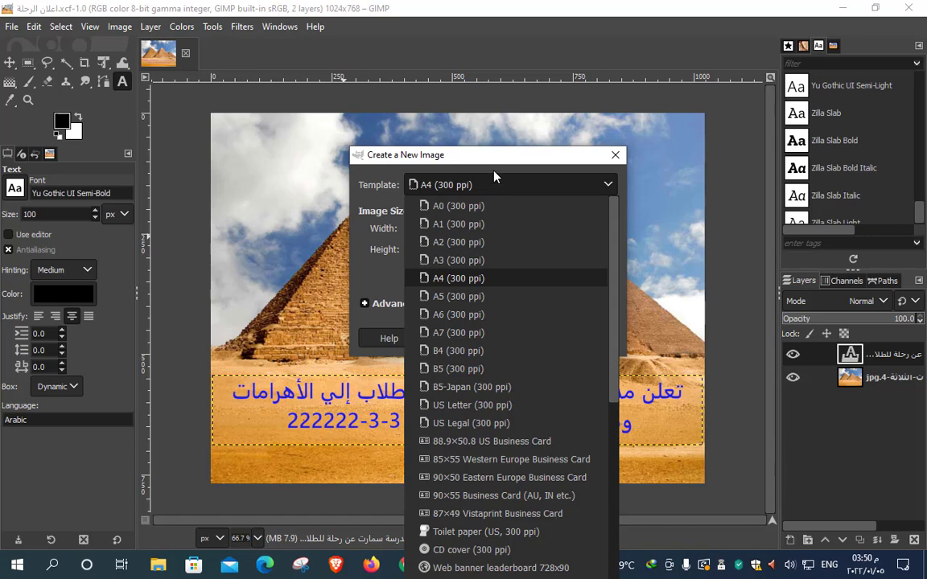
{"action": "left_click", "coordinate": [493, 179]}
{"action": "left_click", "coordinate": [421, 228]}
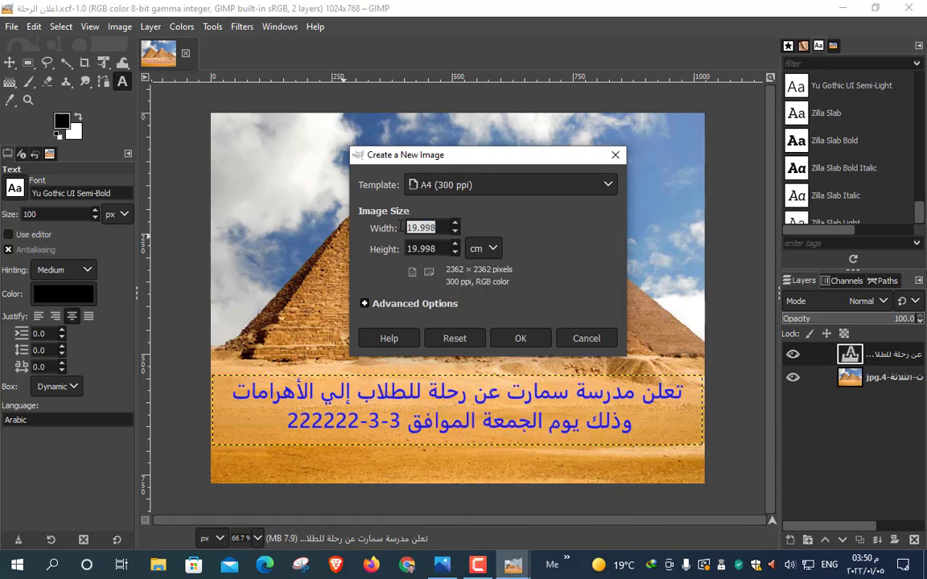
{"action": "left_click_drag", "start_coordinate": [415, 248], "coordinate": [435, 249]}
{"action": "double_click", "coordinate": [421, 248]}
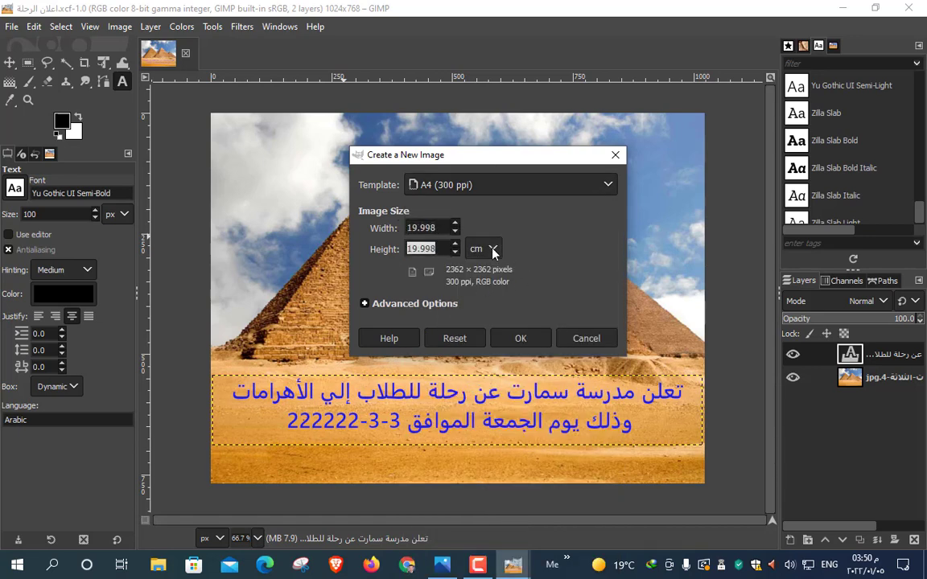
{"action": "left_click", "coordinate": [586, 339]}
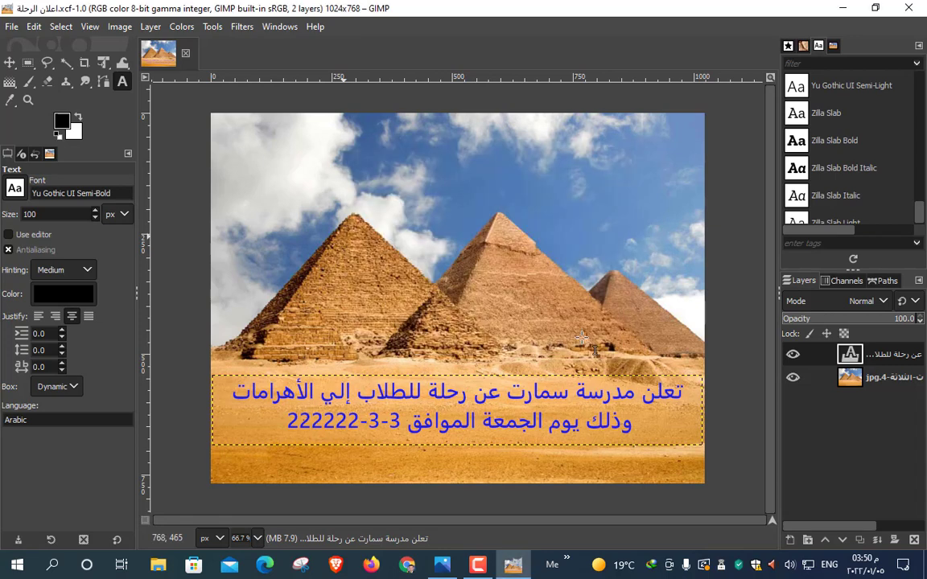
Start a new image without a template, with centimeters as the unit and a width and height of 20 cm.
{"action": "left_click", "coordinate": [12, 26]}
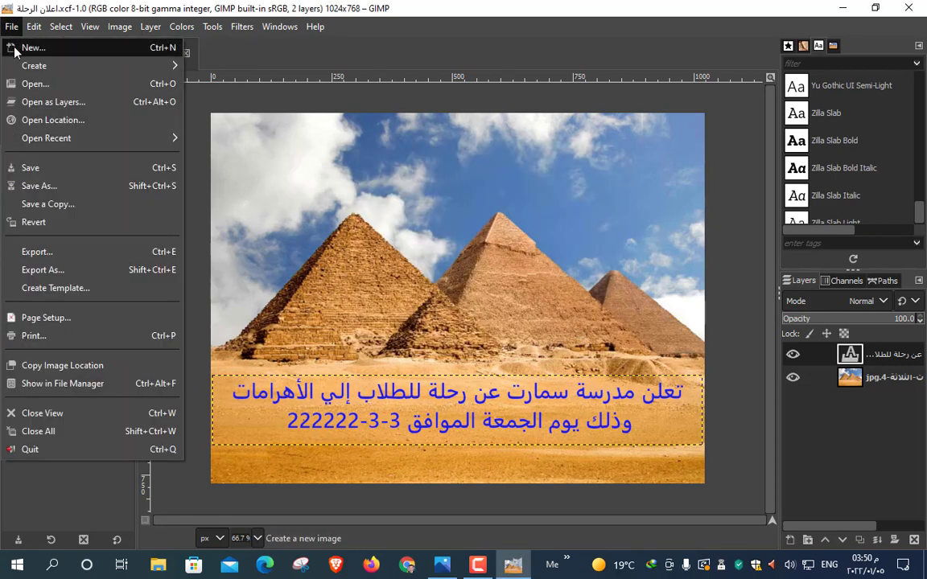
{"action": "left_click", "coordinate": [16, 45]}
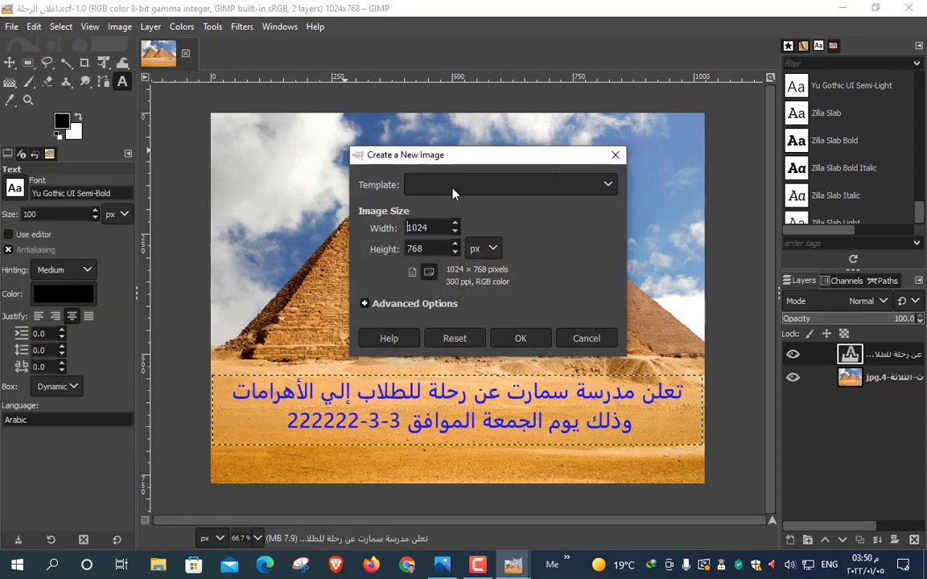
{"action": "left_click", "coordinate": [480, 254]}
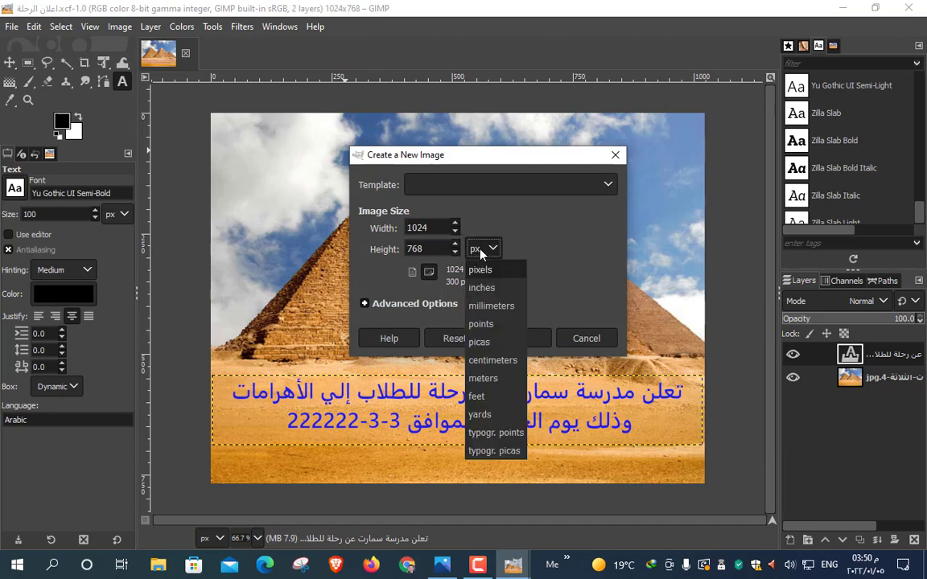
{"action": "left_click", "coordinate": [499, 362]}
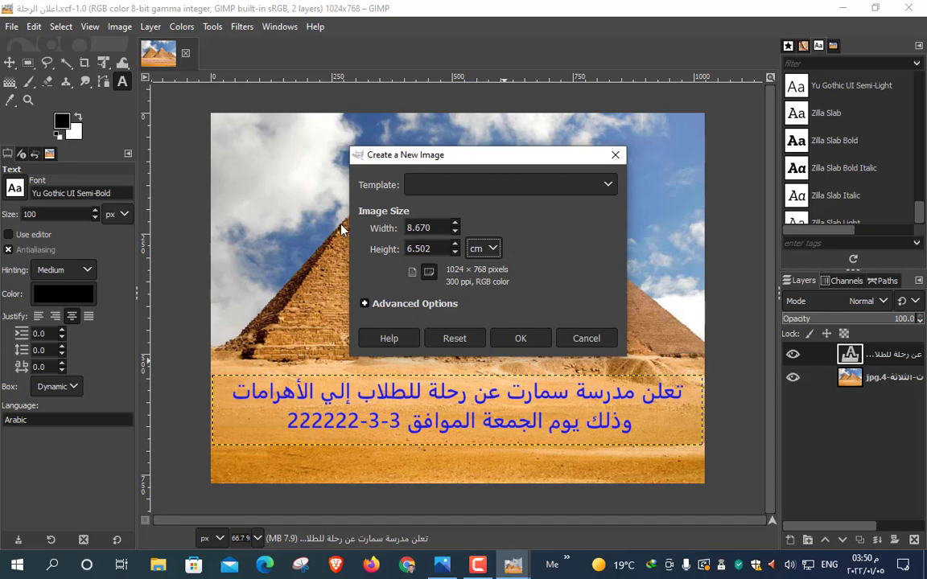
{"action": "left_click", "coordinate": [418, 228]}
{"action": "type", "text": "20"}
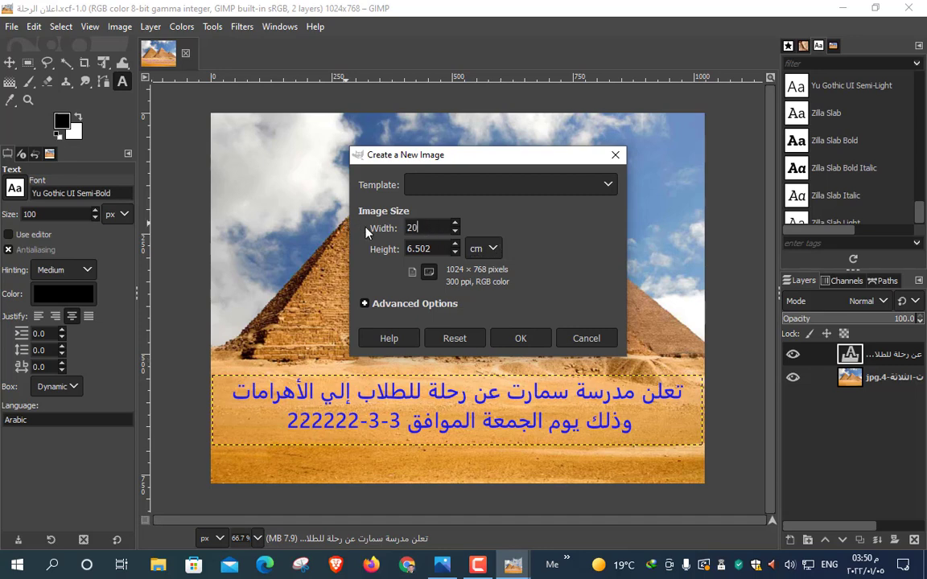
{"action": "key", "text": "Tab"}
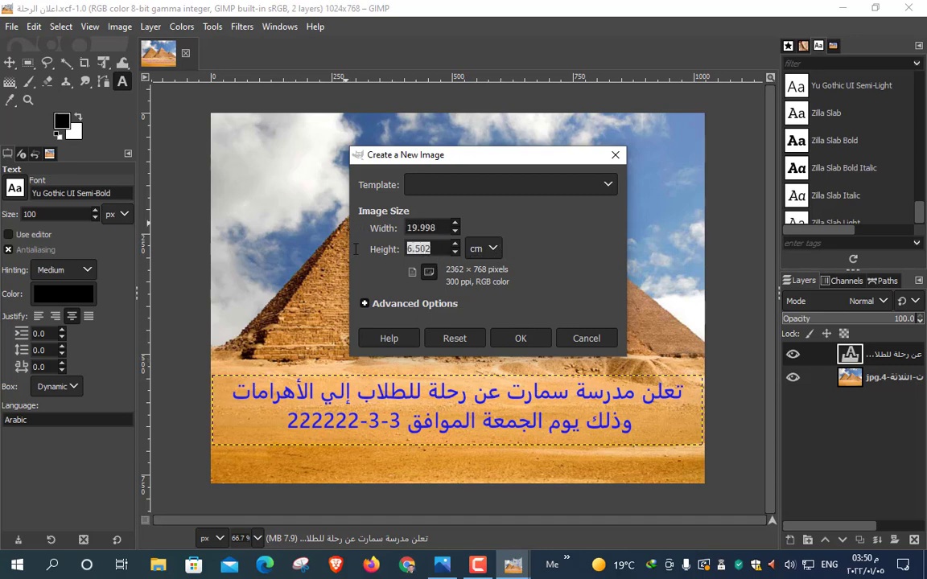
{"action": "type", "text": "20"}
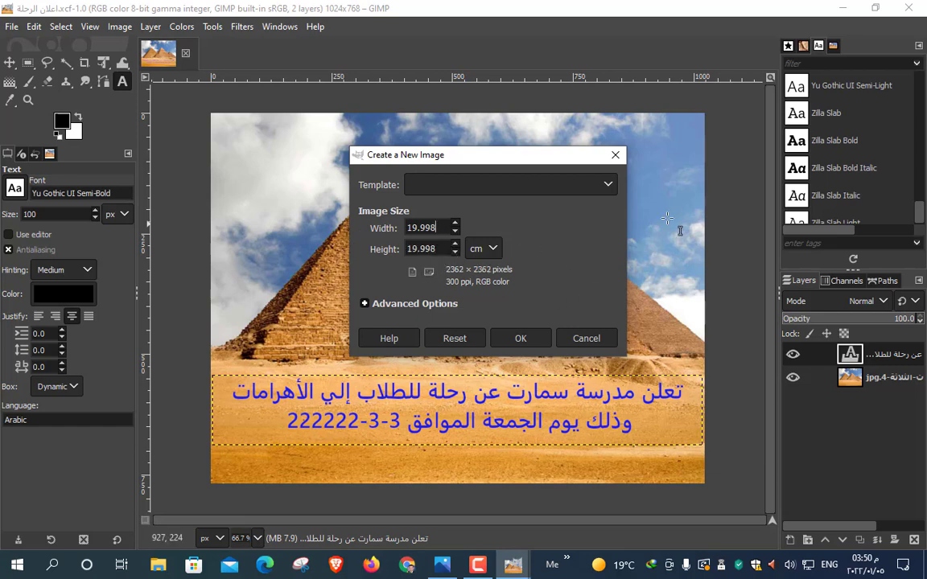
Expand the new image's advanced options and move the dialog up so that it fits on the screen.
{"action": "left_click_drag", "start_coordinate": [546, 155], "coordinate": [480, 110]}
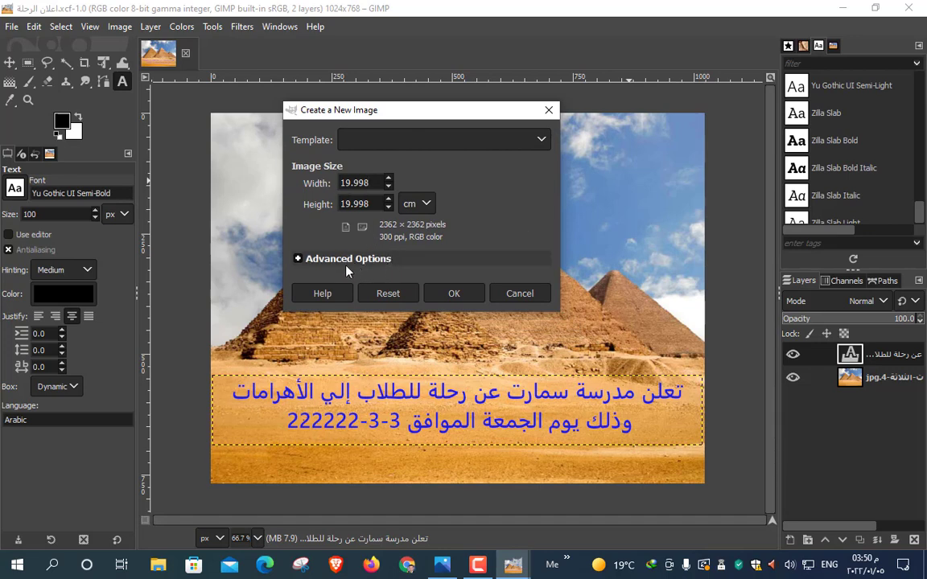
{"action": "left_click", "coordinate": [298, 259]}
{"action": "left_click_drag", "start_coordinate": [470, 116], "coordinate": [466, 77]}
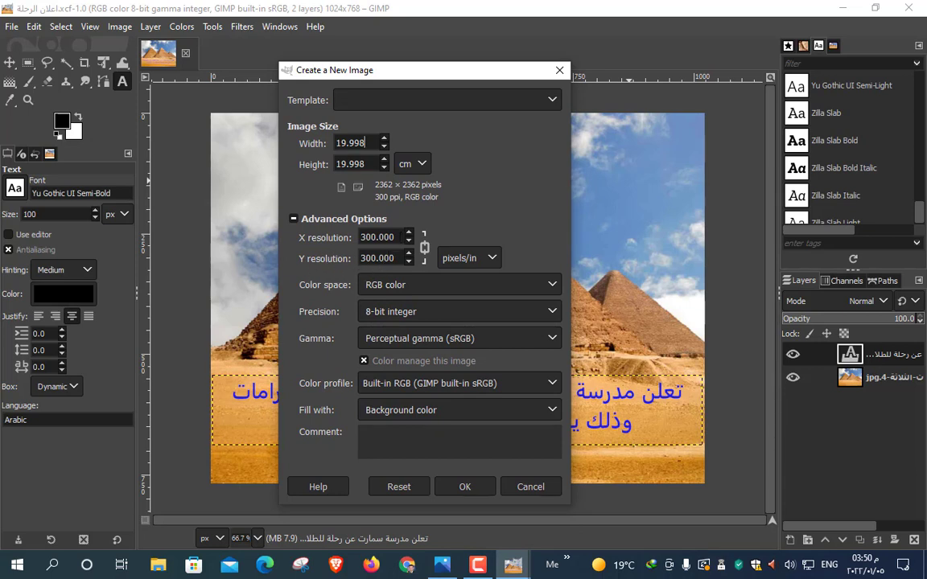
Set the new image's X and Y resolution to 72 pixels/in.
{"action": "key", "text": "Tab"}
{"action": "type", "text": "72"}
{"action": "key", "text": "Tab"}
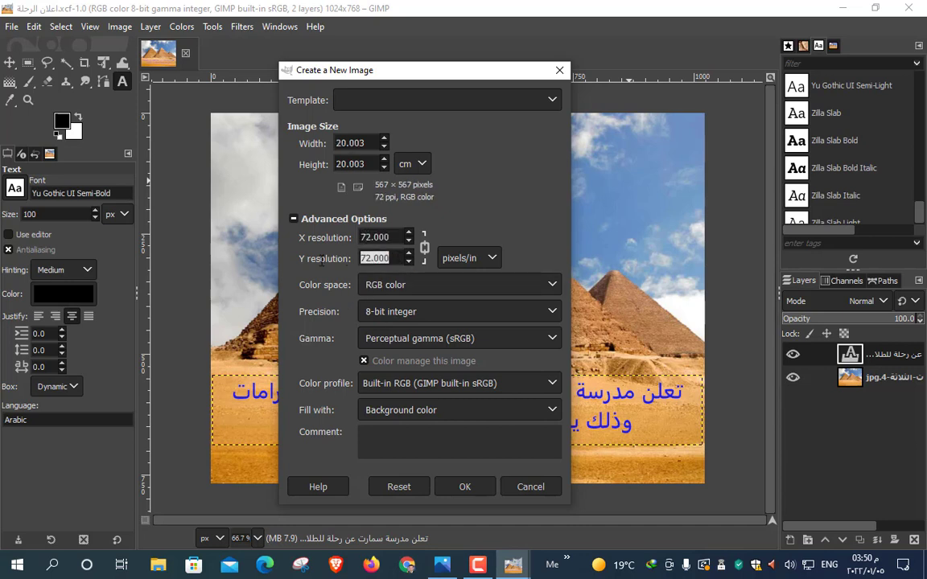
{"action": "type", "text": "72"}
{"action": "left_click", "coordinate": [398, 237]}
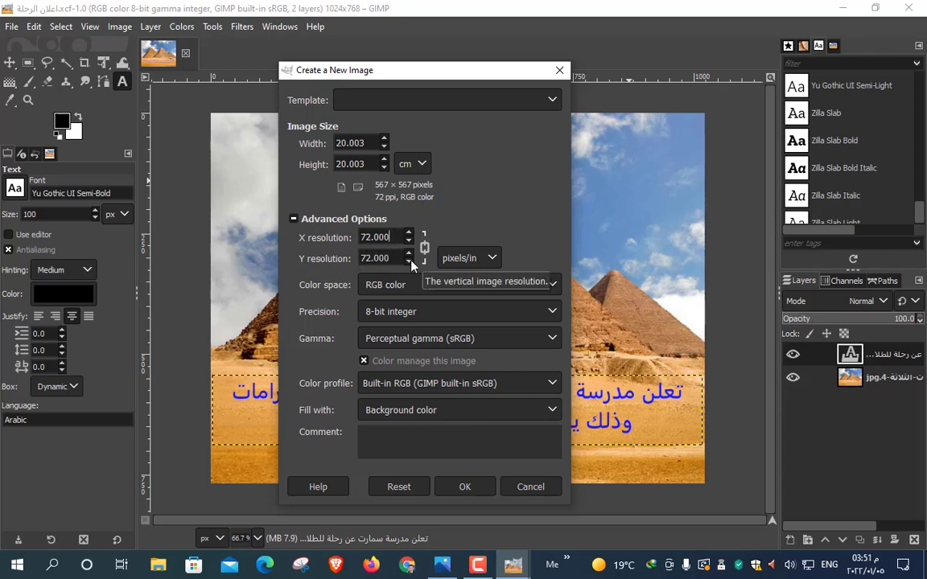
Set the new image's X and Y resolution to 150 pixels/in.
{"action": "triple_click", "coordinate": [386, 238]}
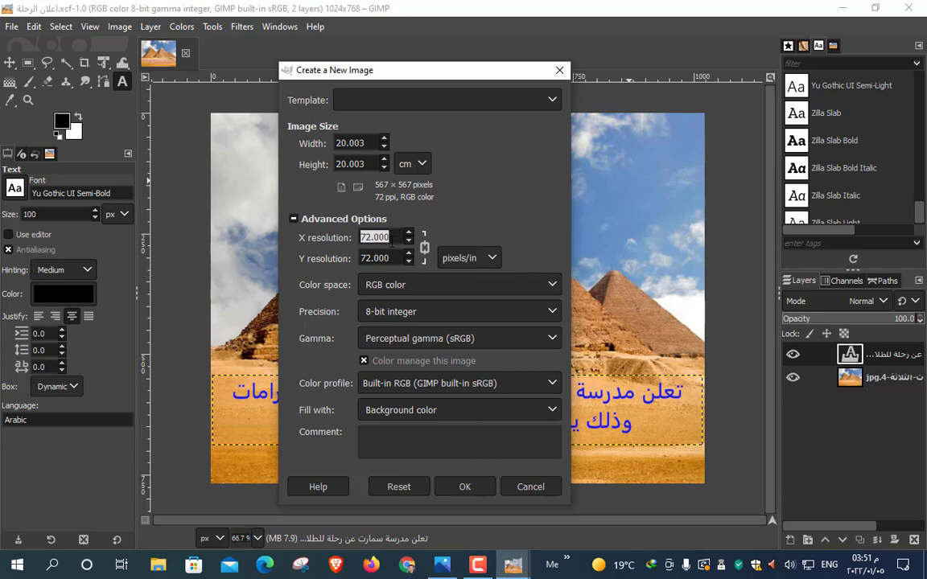
{"action": "type", "text": "1"}
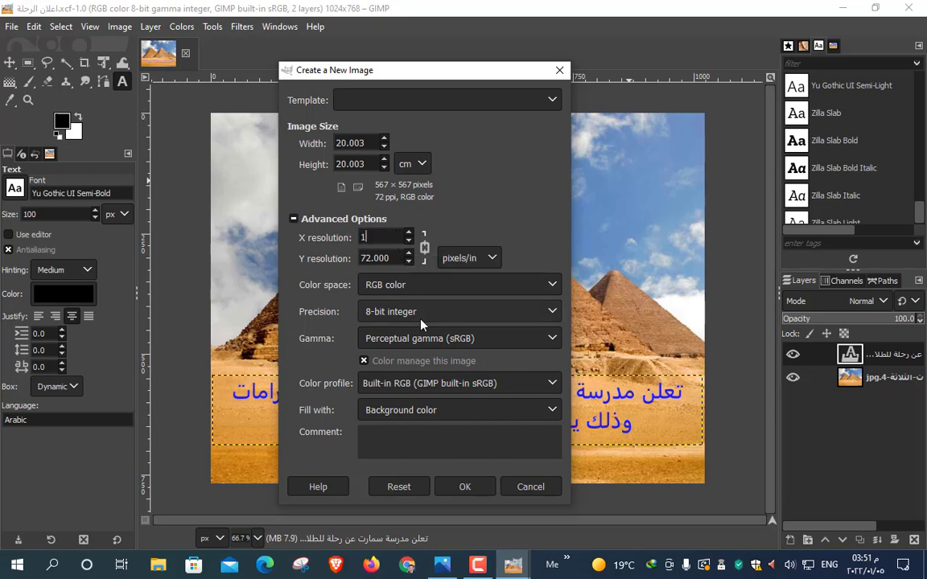
{"action": "type", "text": "50"}
{"action": "left_click", "coordinate": [401, 258]}
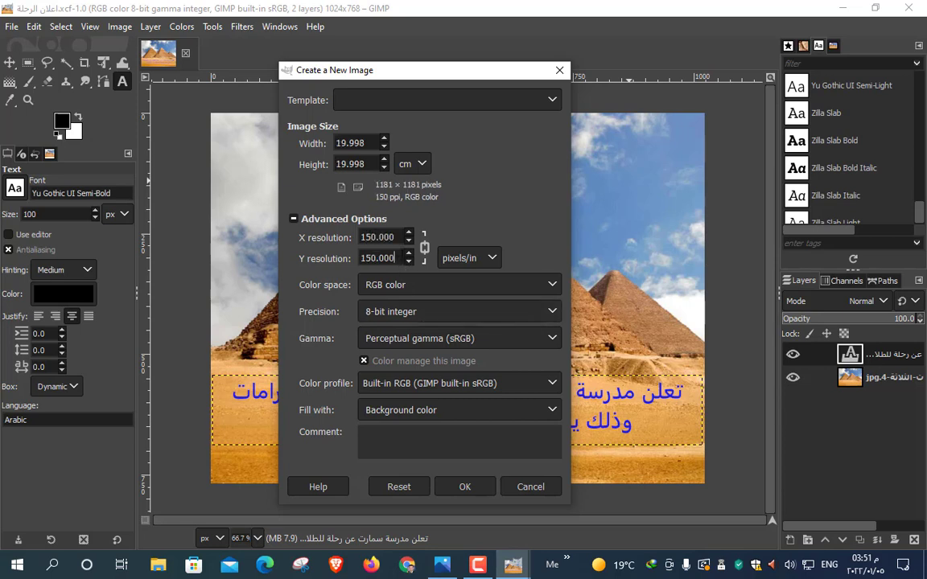
Set the new image's X and Y resolution to 300 pixels/in.
{"action": "key", "text": "shift+Tab"}
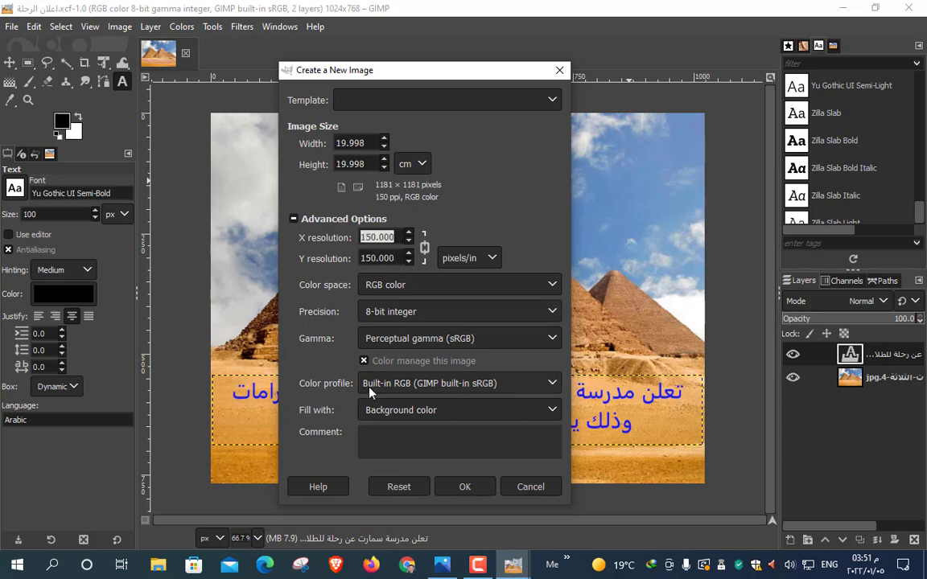
{"action": "type", "text": "300"}
{"action": "left_click", "coordinate": [398, 258]}
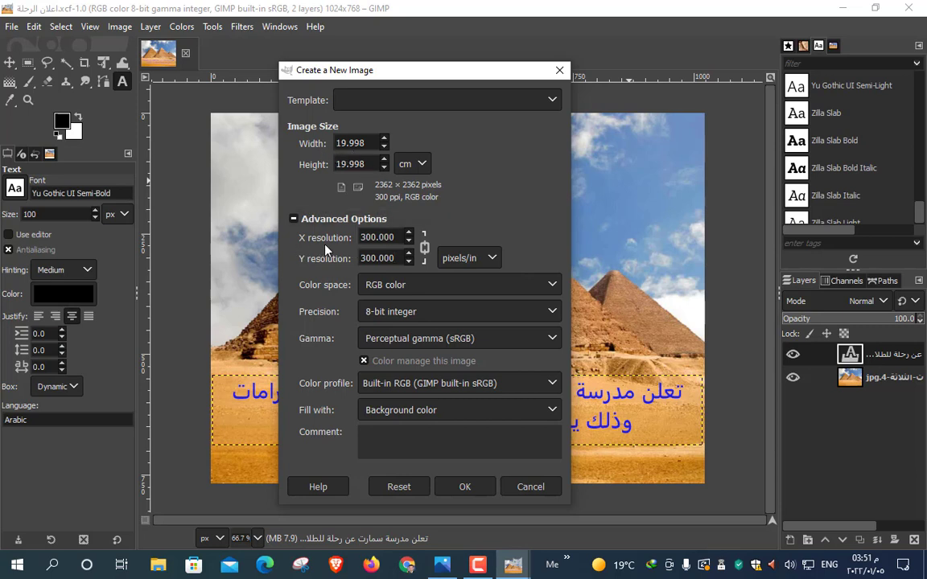
Look at the color space options for the new image and keep RGB color.
{"action": "left_click", "coordinate": [440, 288]}
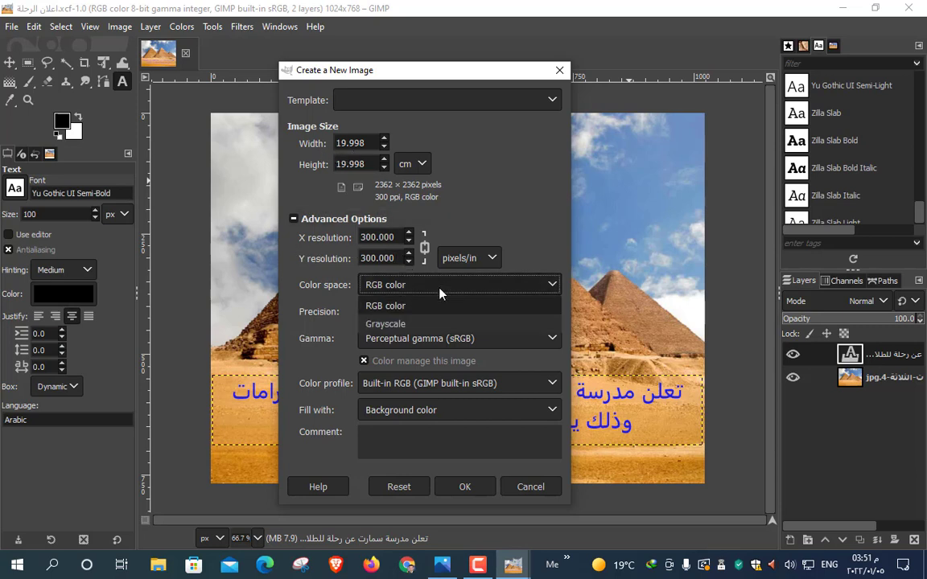
{"action": "left_click", "coordinate": [326, 298]}
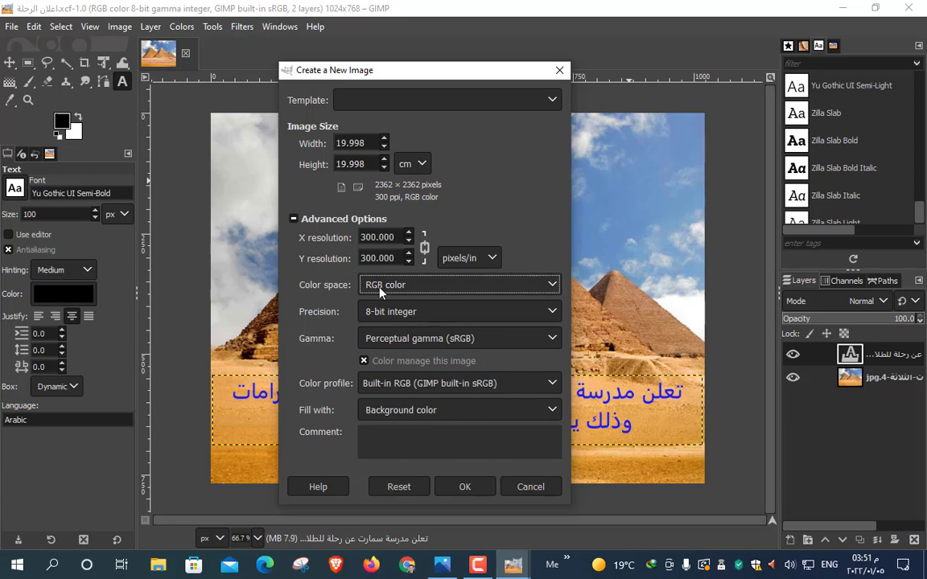
{"action": "left_click", "coordinate": [441, 288]}
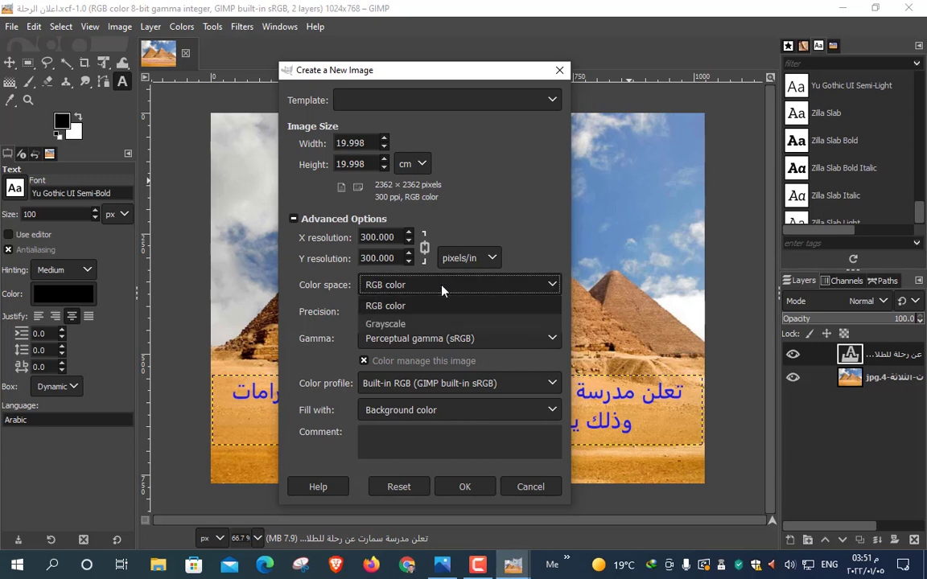
{"action": "left_click", "coordinate": [402, 310]}
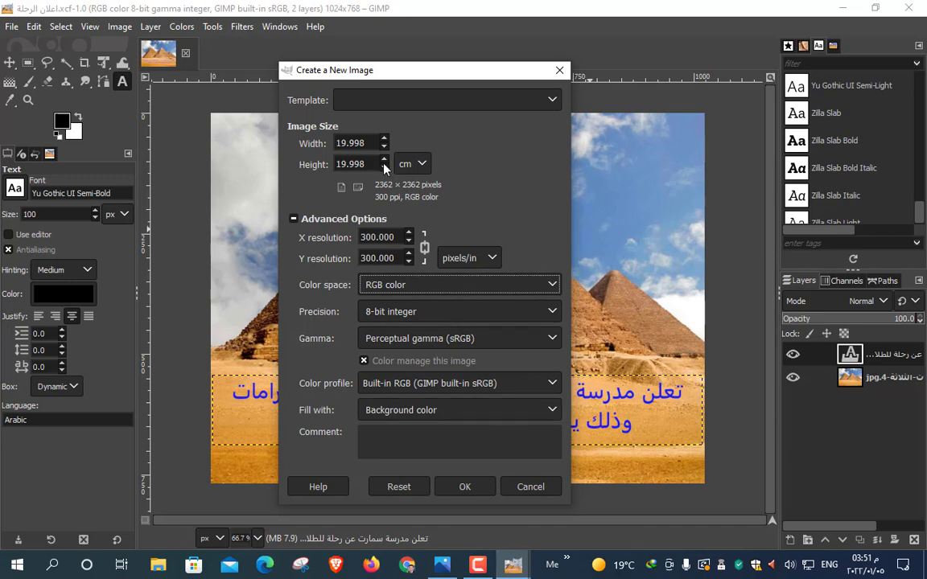
{"action": "double_click", "coordinate": [373, 143]}
{"action": "key", "text": "Tab"}
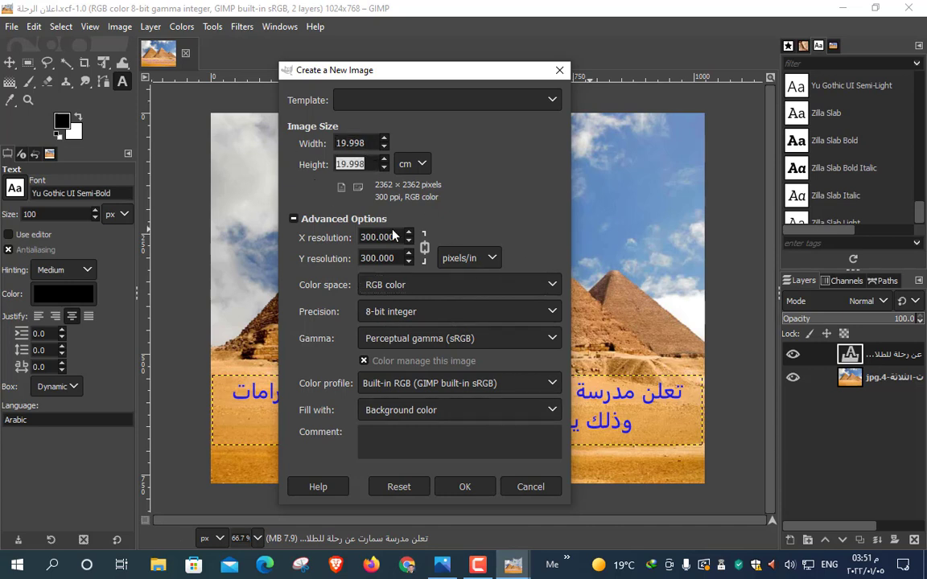
{"action": "key", "text": "Tab"}
{"action": "key", "text": "Tab"}
{"action": "key", "text": "Tab"}
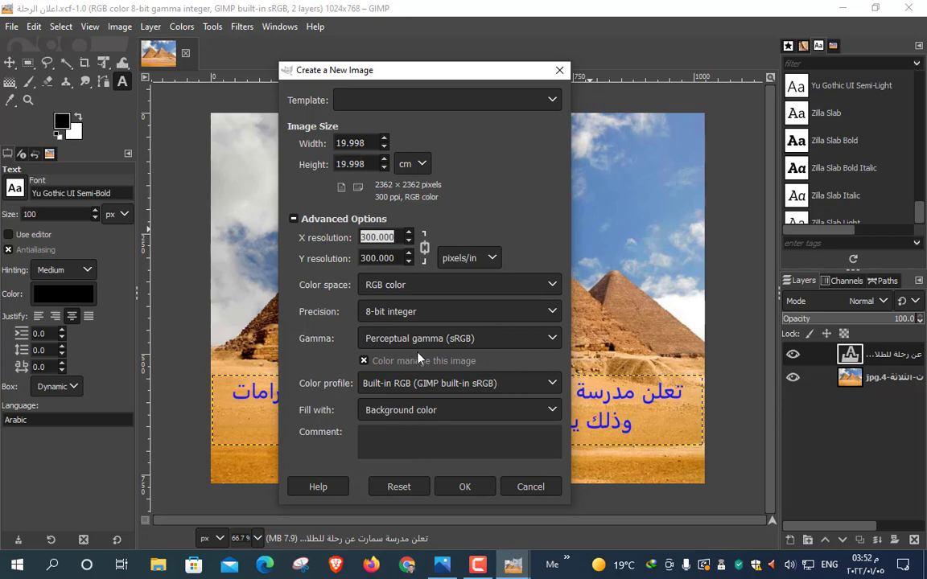
Set the new image's fill to White.
{"action": "left_click", "coordinate": [425, 413]}
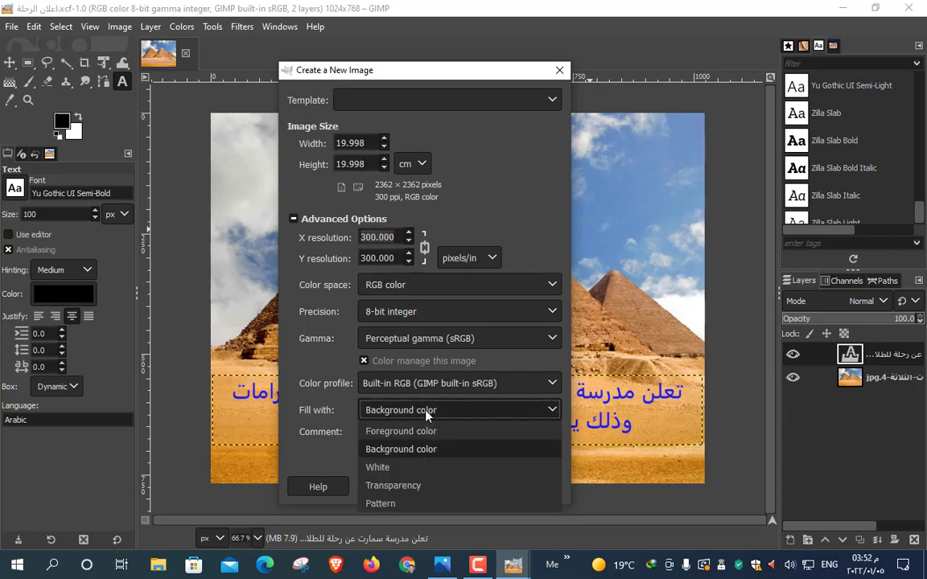
{"action": "left_click", "coordinate": [406, 475]}
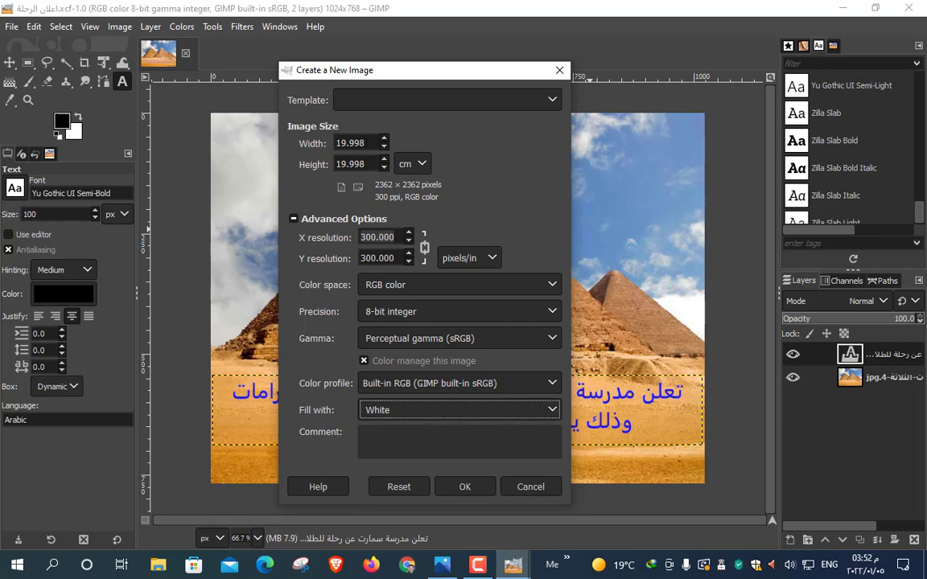
Review the new image's size, template, X and Y resolution and resolution unit settings.
{"action": "left_click", "coordinate": [350, 143]}
{"action": "key", "text": "Tab"}
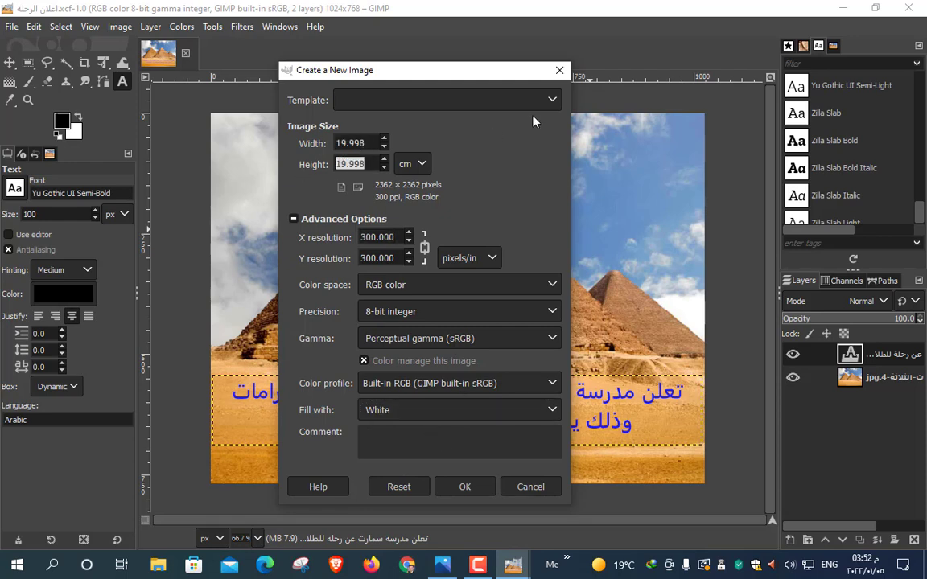
{"action": "left_click", "coordinate": [552, 101]}
{"action": "left_click", "coordinate": [304, 95]}
{"action": "left_click", "coordinate": [377, 237]}
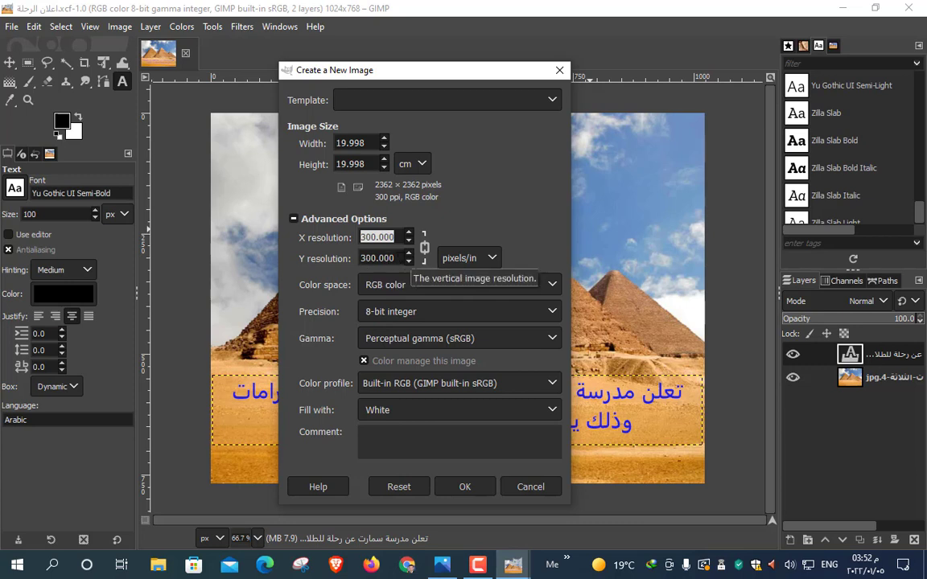
{"action": "left_click", "coordinate": [376, 258]}
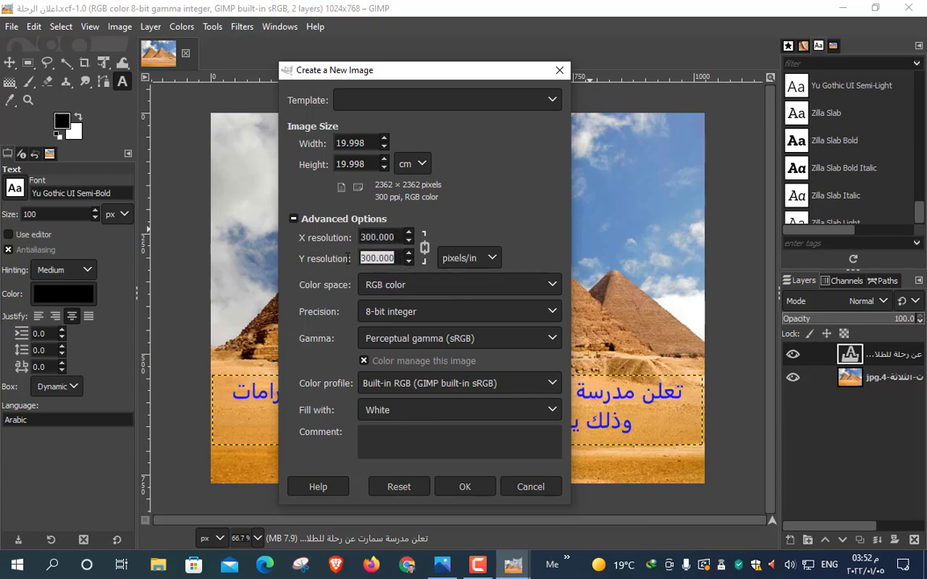
{"action": "left_click", "coordinate": [474, 266]}
{"action": "left_click", "coordinate": [464, 270]}
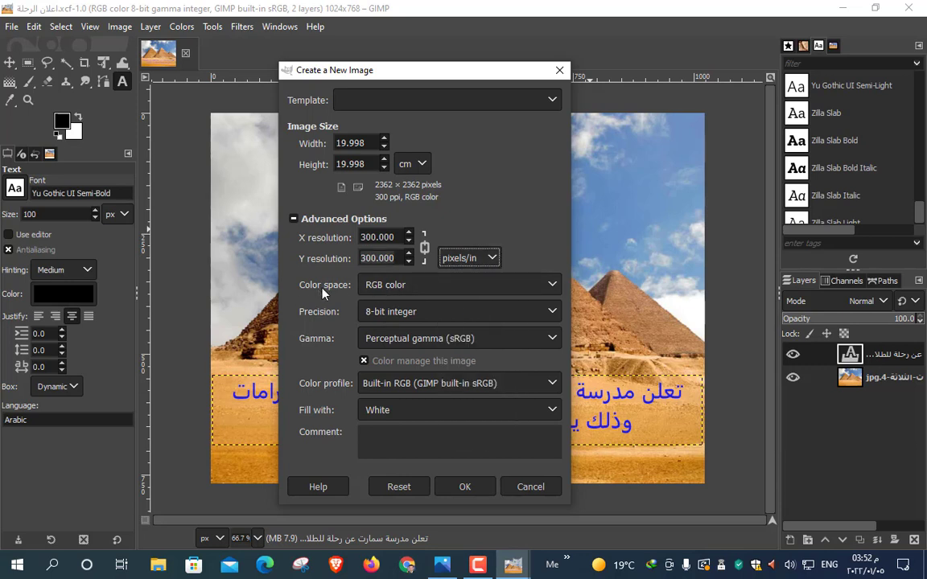
Try Grayscale as the new image's color space and return it to RGB color.
{"action": "left_click", "coordinate": [385, 291]}
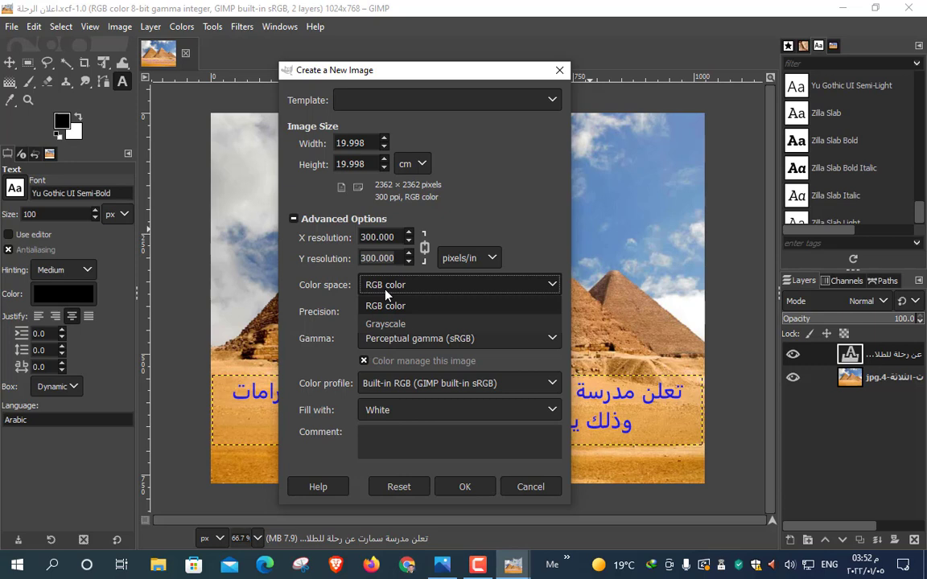
{"action": "left_click", "coordinate": [422, 326]}
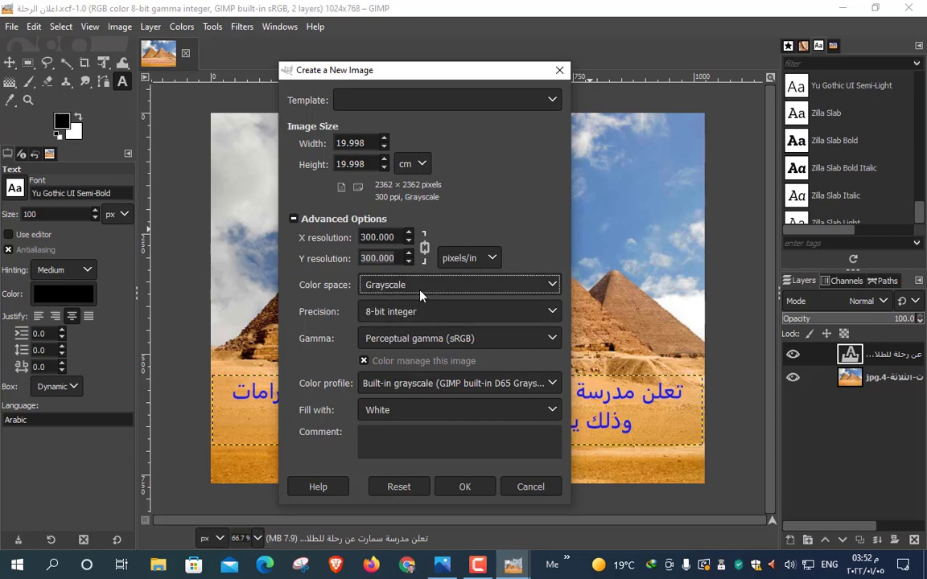
{"action": "left_click", "coordinate": [420, 293]}
{"action": "left_click", "coordinate": [410, 305]}
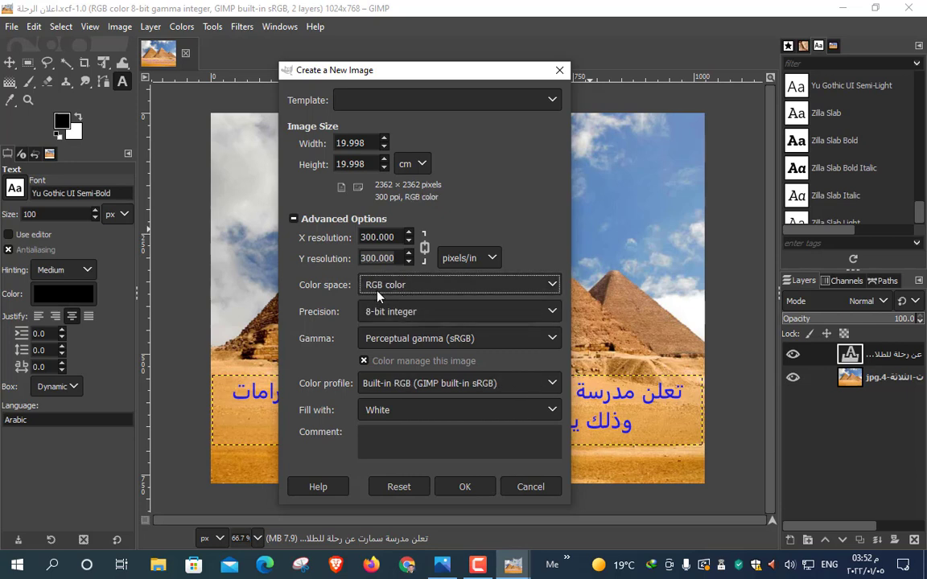
Keep White as the fill, leave the comment empty and create the new image.
{"action": "left_click", "coordinate": [403, 412]}
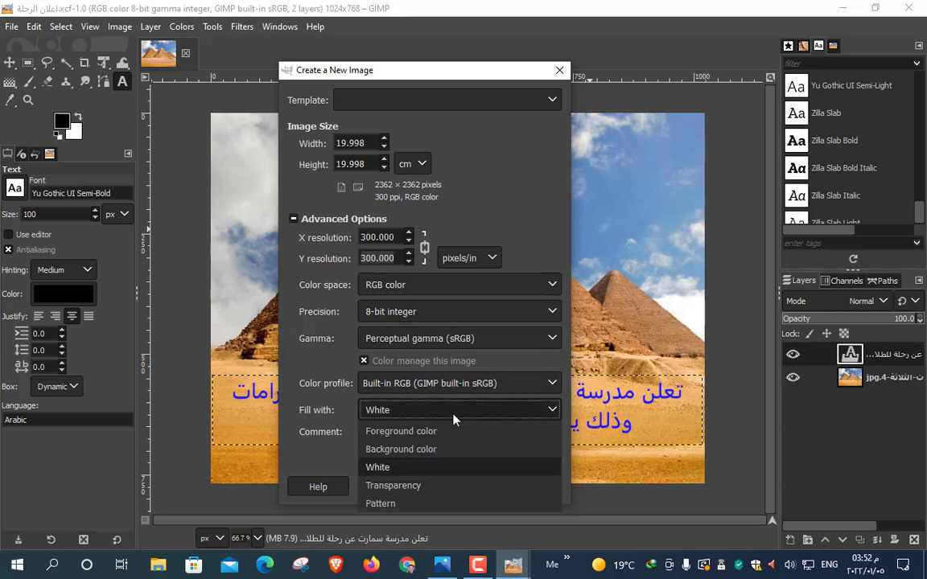
{"action": "left_click", "coordinate": [403, 468]}
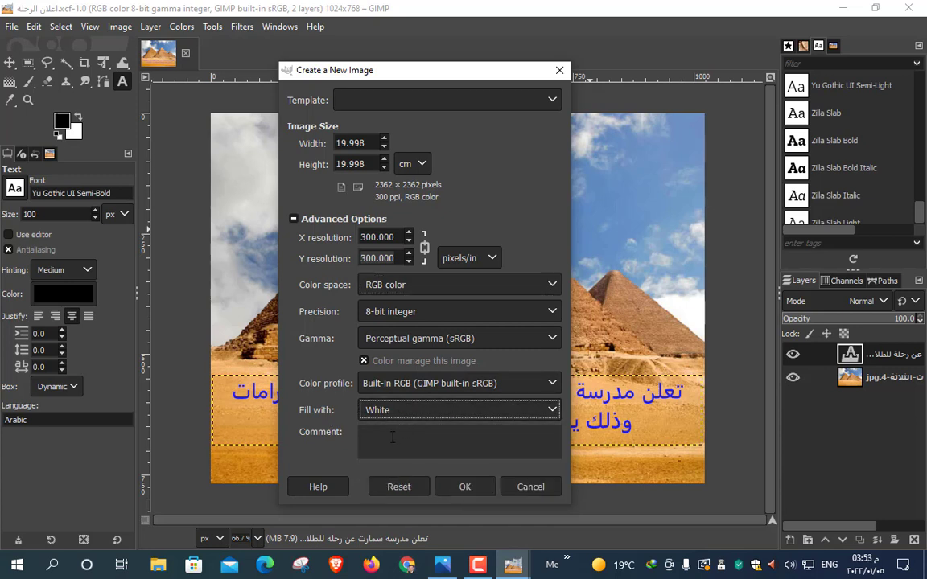
{"action": "key", "text": "Tab"}
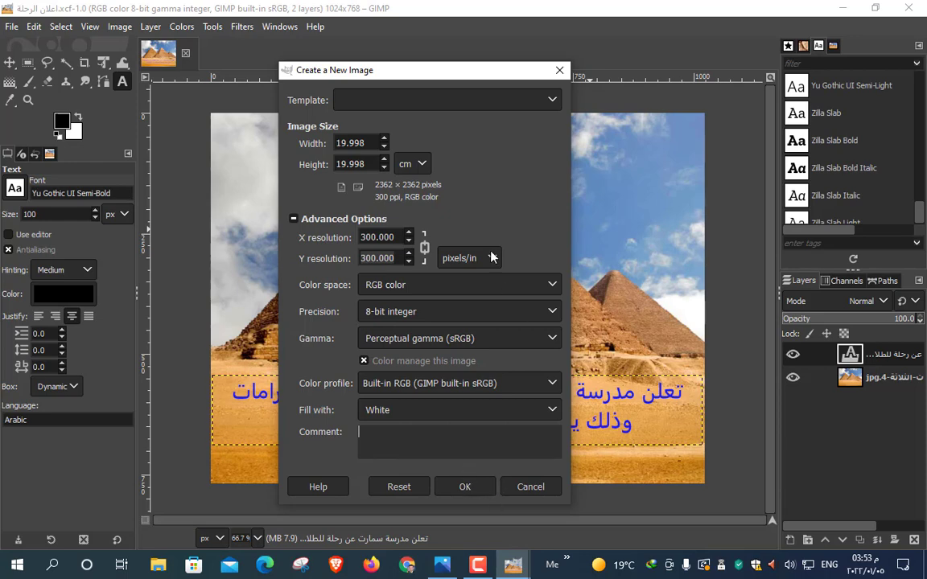
{"action": "left_click", "coordinate": [464, 487]}
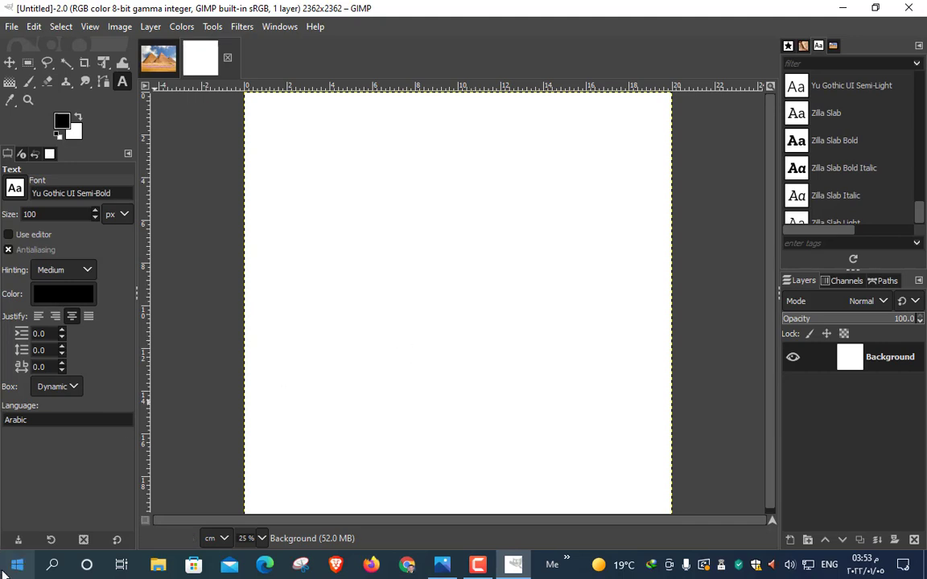
{"action": "key", "text": "super"}
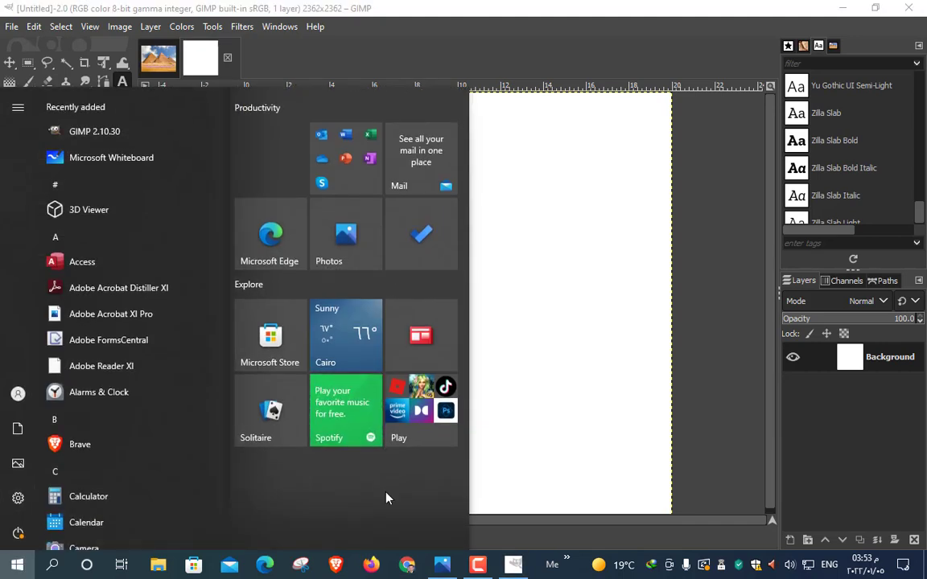
{"action": "left_click", "coordinate": [707, 223]}
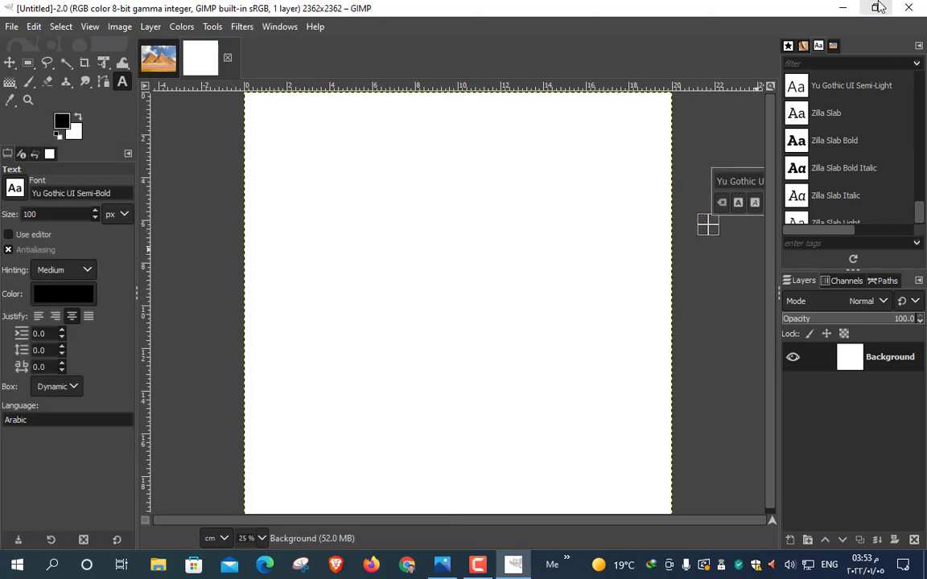
Minimize GIMP and open This PC in File Explorer.
{"action": "left_click", "coordinate": [842, 7]}
{"action": "double_click", "coordinate": [27, 101]}
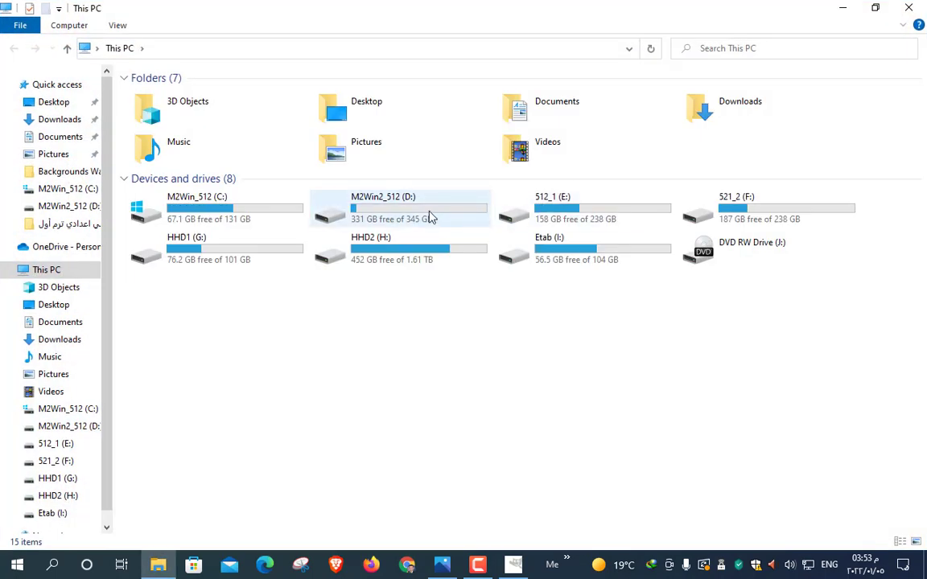
Look through drives D: and G:, including the كورس الفوتوشوب folder, for the Photoshop program.
{"action": "double_click", "coordinate": [428, 217]}
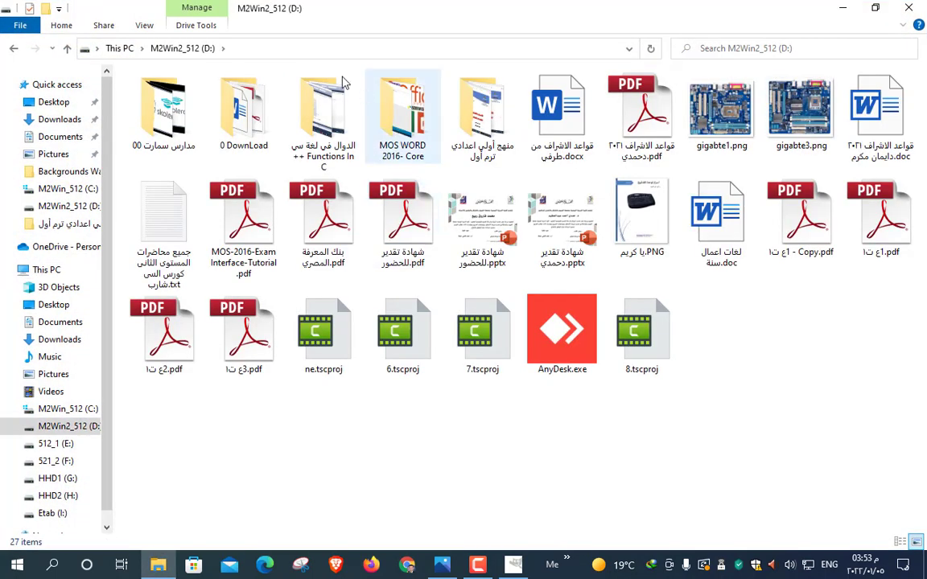
{"action": "key", "text": "alt+Left"}
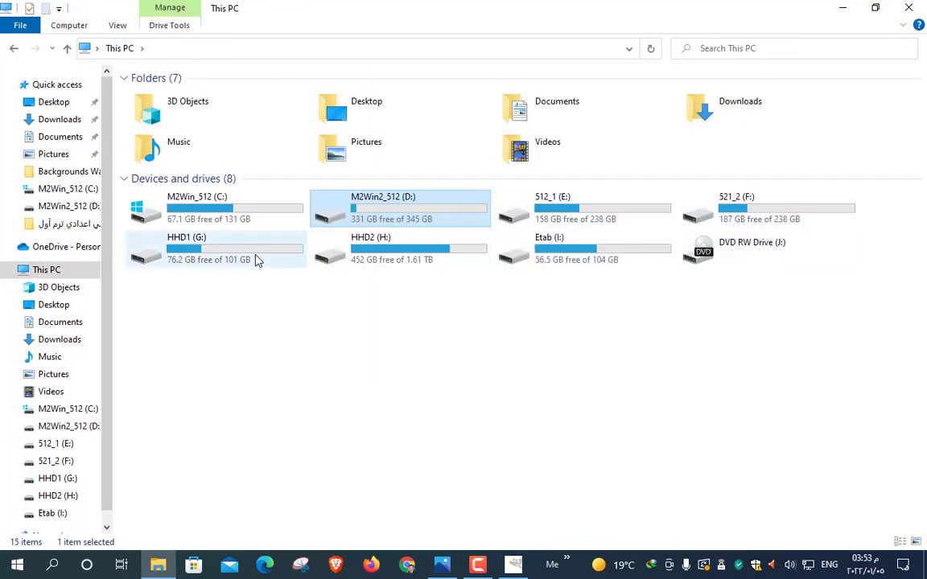
{"action": "double_click", "coordinate": [257, 259]}
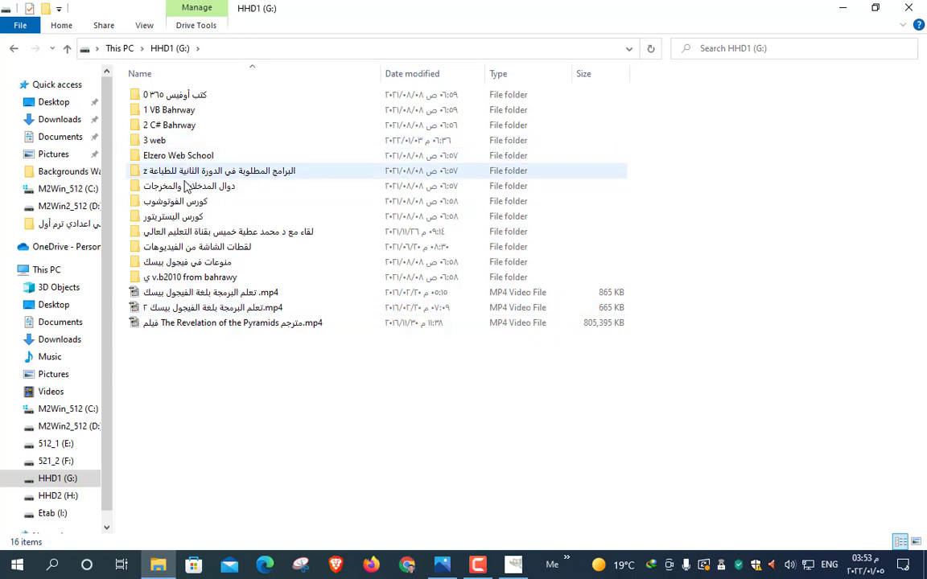
{"action": "double_click", "coordinate": [182, 201]}
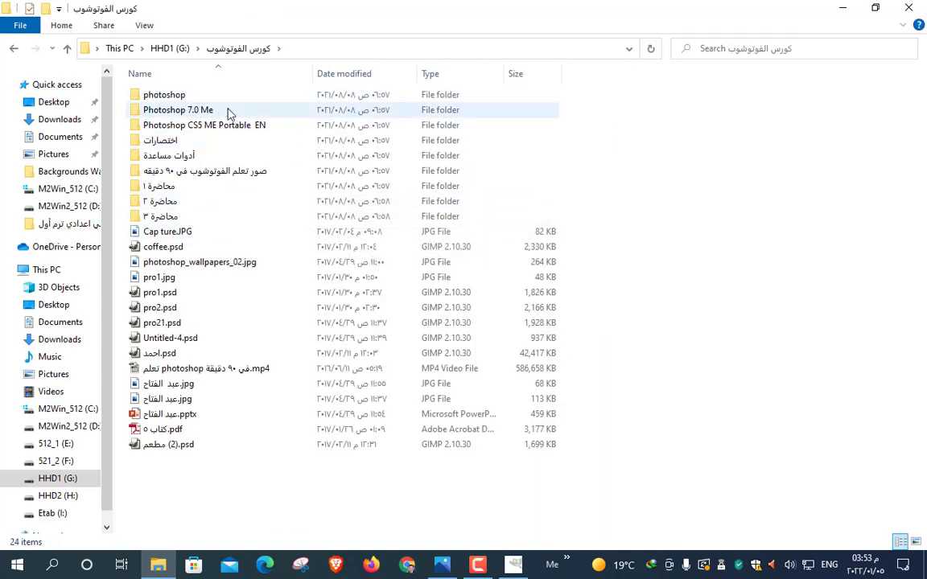
{"action": "left_click", "coordinate": [119, 48]}
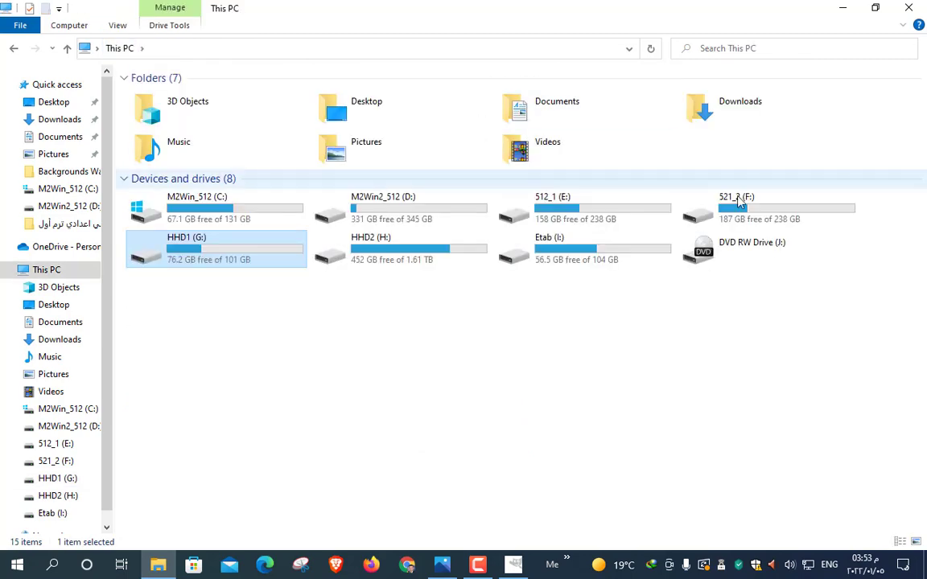
{"action": "double_click", "coordinate": [419, 206]}
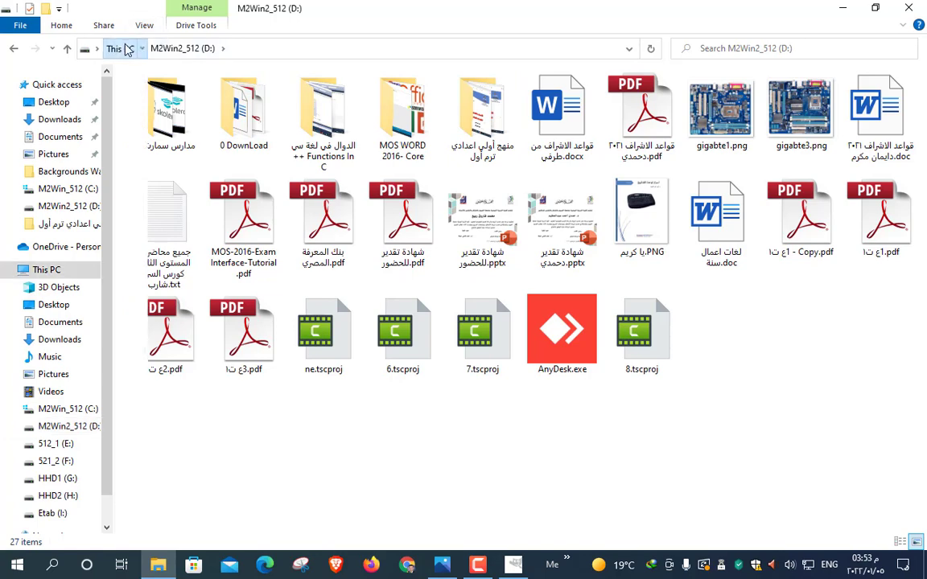
{"action": "left_click", "coordinate": [119, 48]}
Launch PhotoshopPortable.exe from the Photoshop.Portable.CS6.Lite folder on drive E:.
{"action": "double_click", "coordinate": [531, 199]}
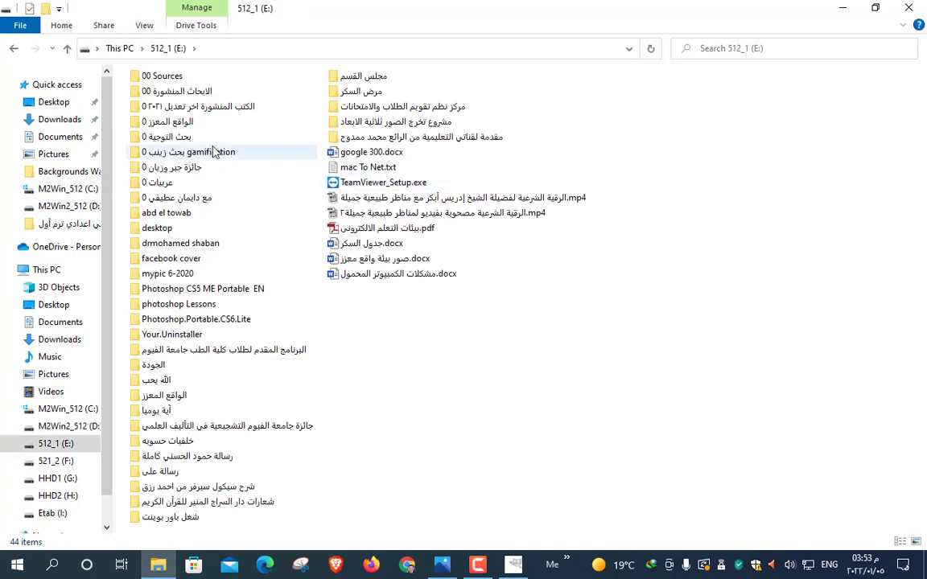
{"action": "double_click", "coordinate": [161, 76]}
{"action": "left_click", "coordinate": [163, 48]}
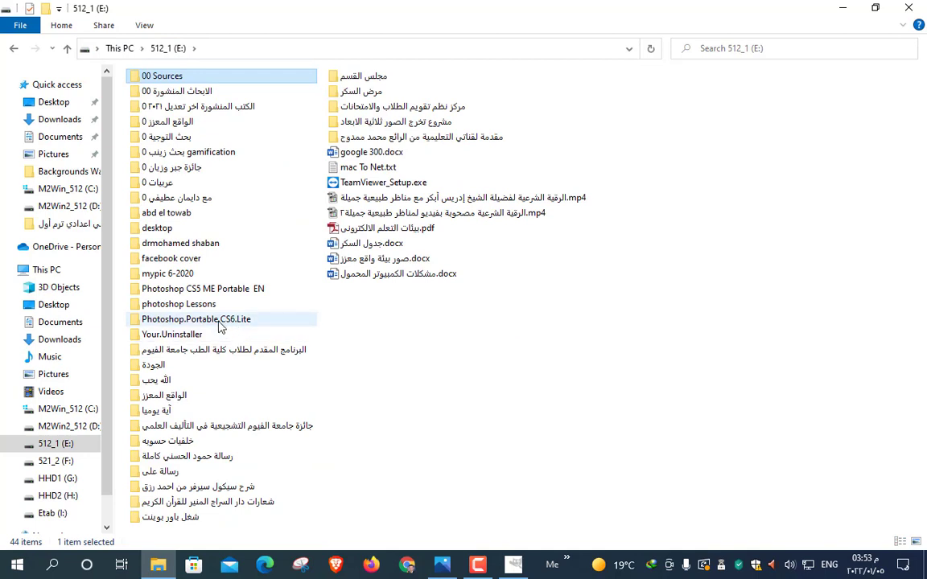
{"action": "left_click", "coordinate": [219, 322]}
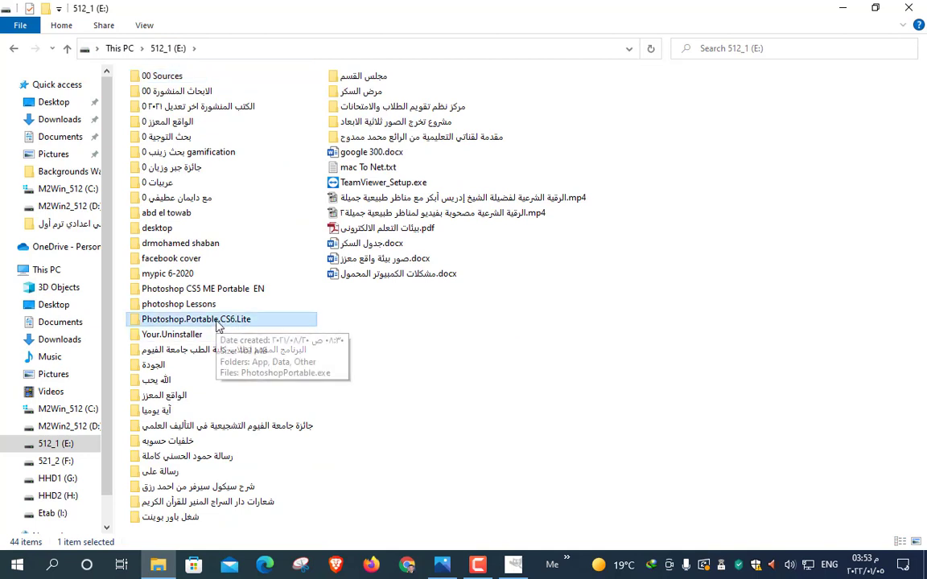
{"action": "double_click", "coordinate": [216, 322]}
{"action": "left_click", "coordinate": [214, 146]}
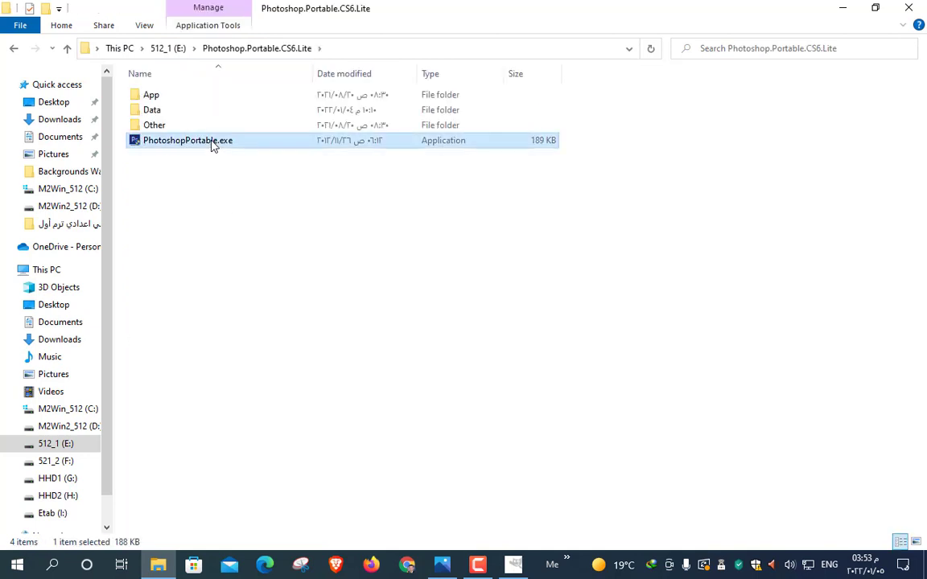
{"action": "double_click", "coordinate": [188, 141]}
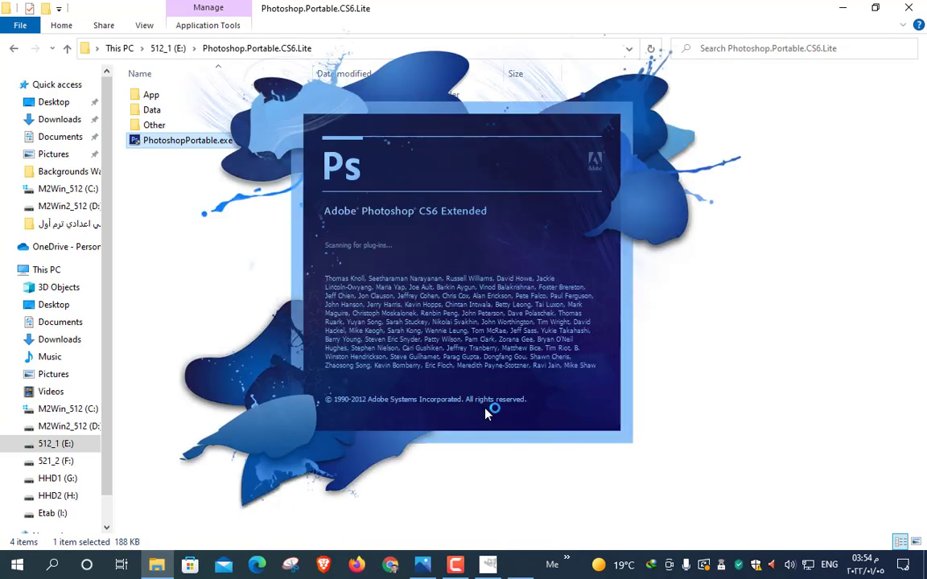
Start a new document in Photoshop and look through the presets, keeping Default Photoshop Size.
{"action": "left_click", "coordinate": [488, 566]}
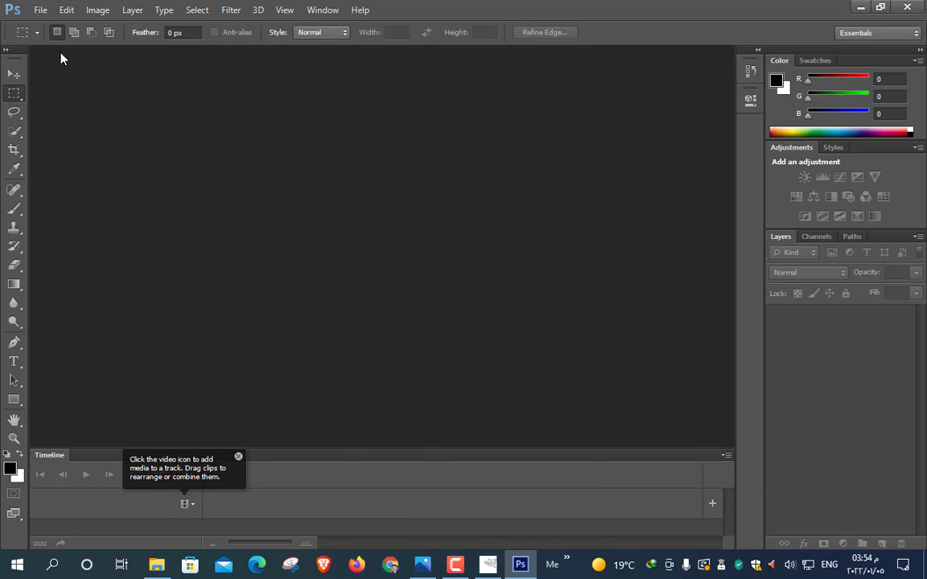
{"action": "left_click", "coordinate": [40, 9]}
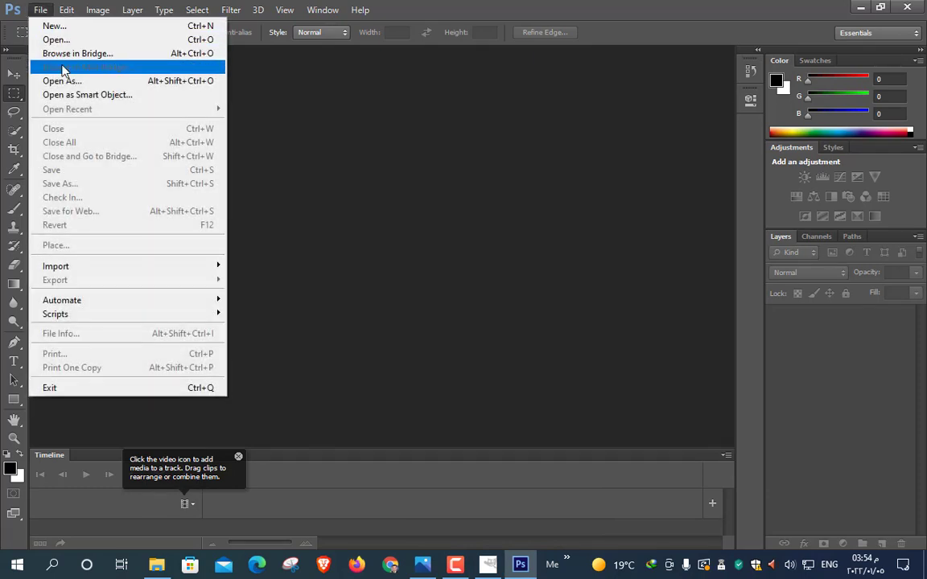
{"action": "left_click", "coordinate": [55, 26]}
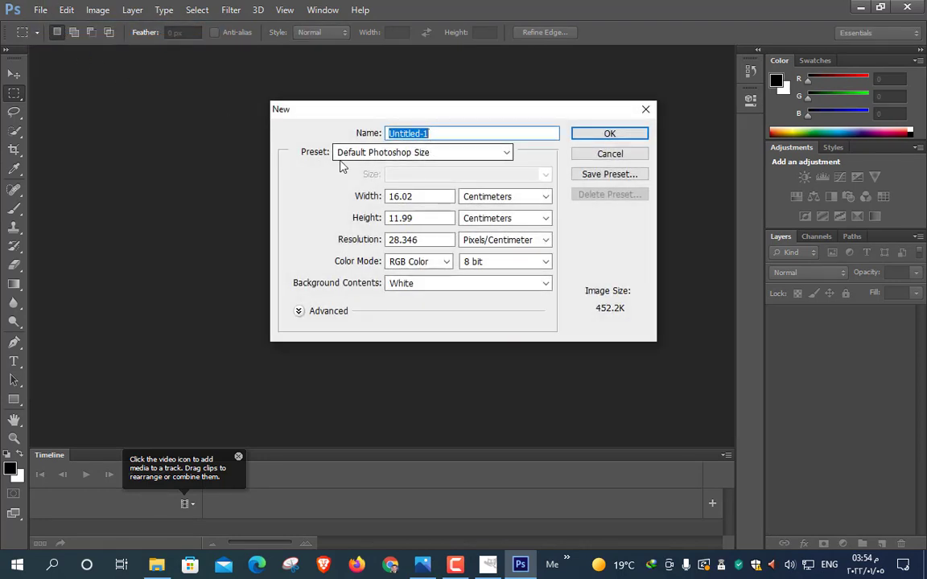
{"action": "left_click", "coordinate": [374, 153]}
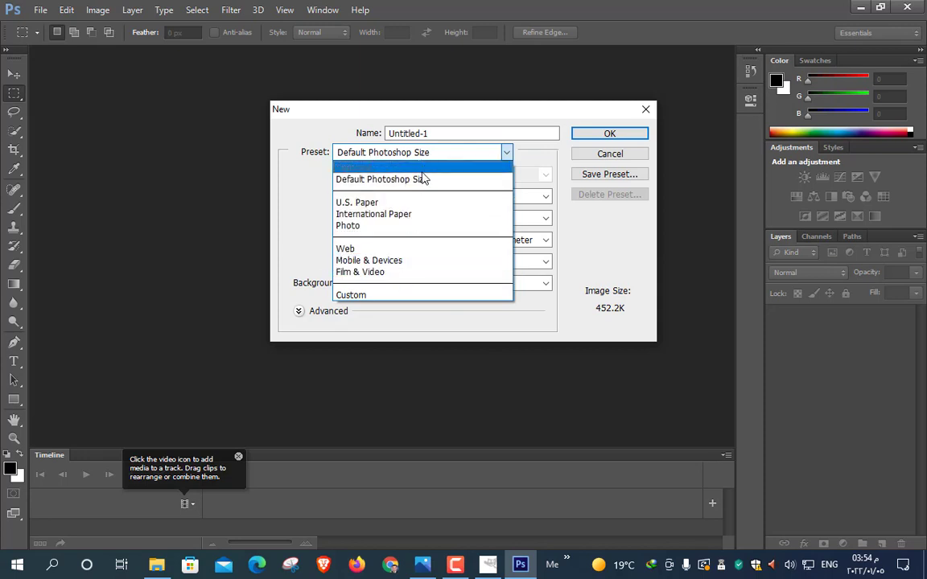
{"action": "left_click", "coordinate": [287, 182]}
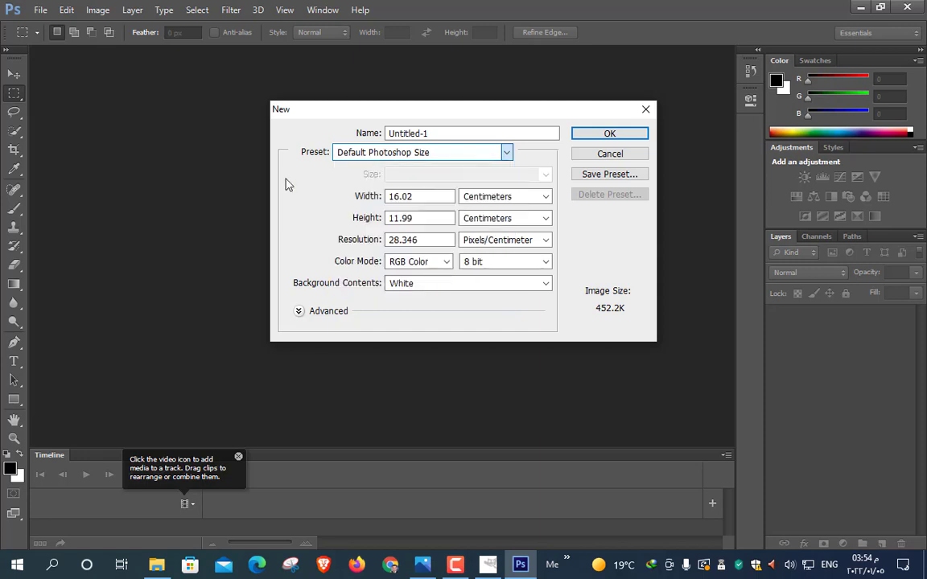
Examine the new document's width units, resolution, color mode and background contents options.
{"action": "left_click_drag", "start_coordinate": [417, 196], "coordinate": [392, 195]}
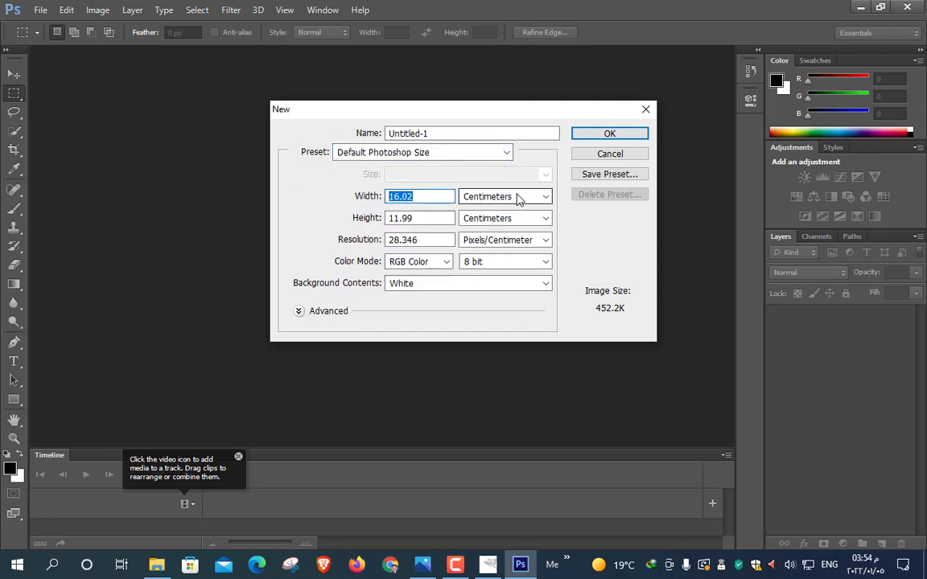
{"action": "left_click", "coordinate": [531, 198]}
{"action": "left_click", "coordinate": [436, 213]}
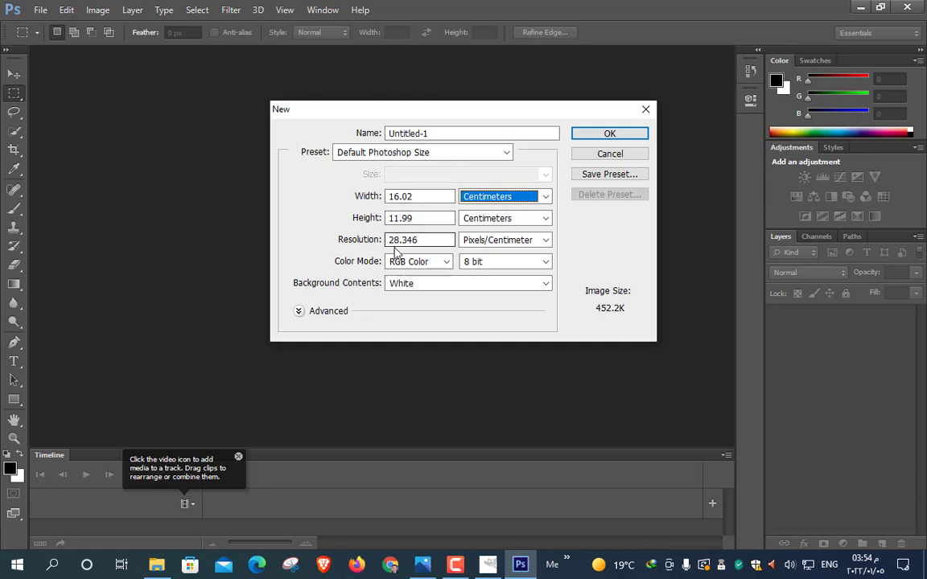
{"action": "left_click_drag", "start_coordinate": [422, 239], "coordinate": [363, 243]}
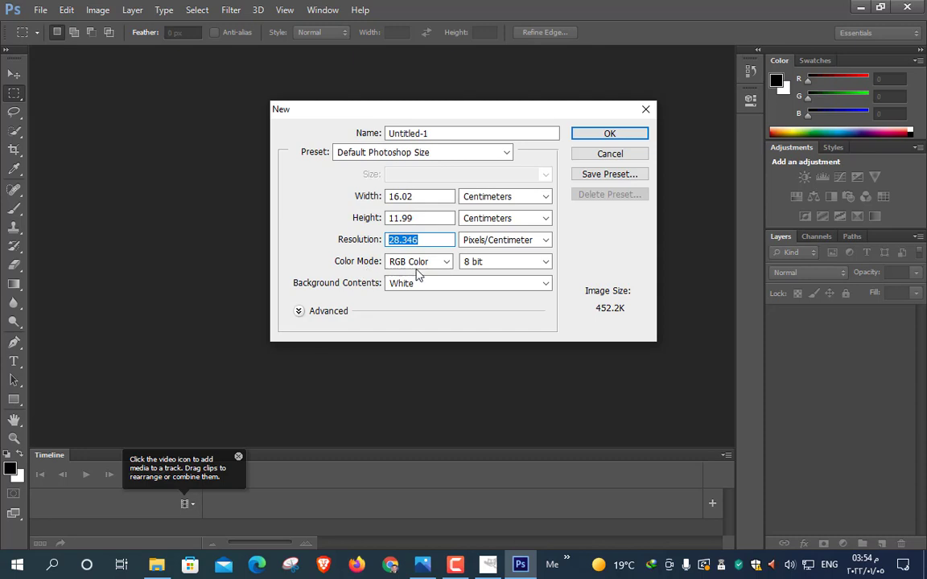
{"action": "left_click", "coordinate": [441, 262]}
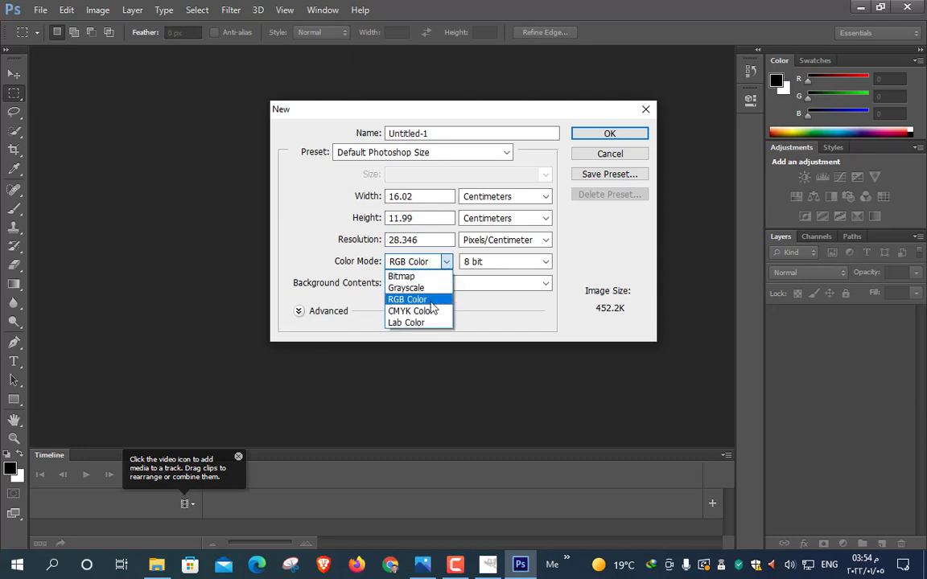
{"action": "left_click", "coordinate": [420, 296]}
{"action": "left_click", "coordinate": [423, 284]}
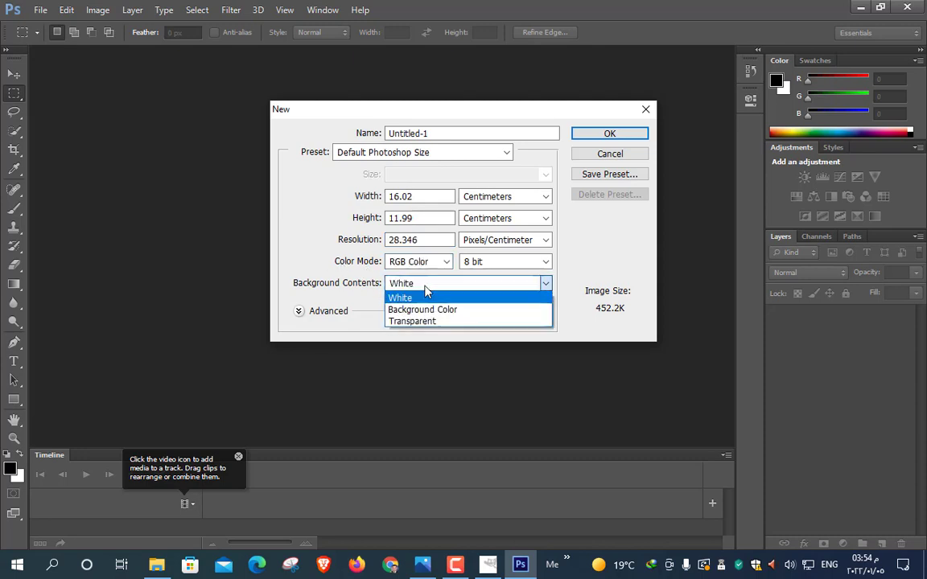
{"action": "left_click", "coordinate": [426, 288]}
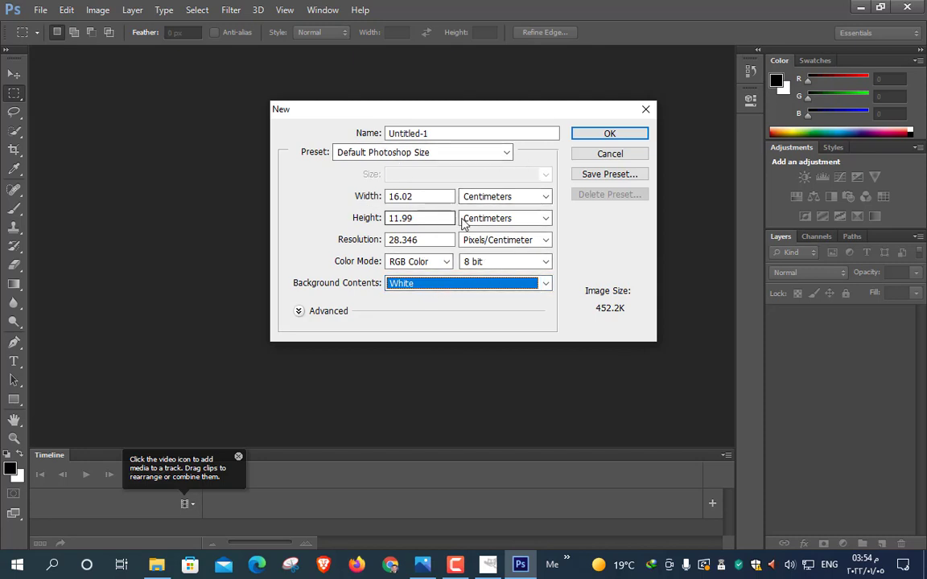
Set both the height and the width of the new document to 20 centimeters.
{"action": "left_click_drag", "start_coordinate": [431, 219], "coordinate": [275, 215]}
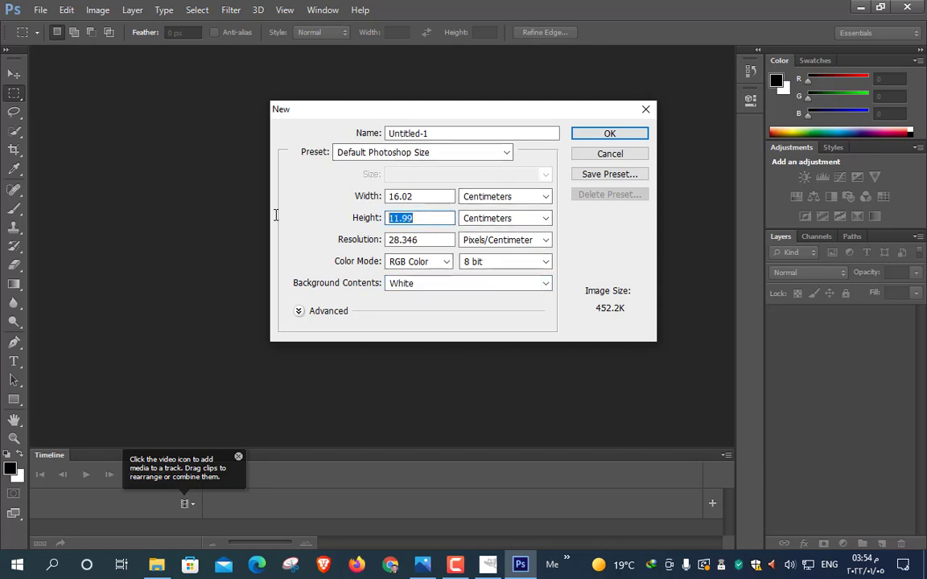
{"action": "type", "text": "29"}
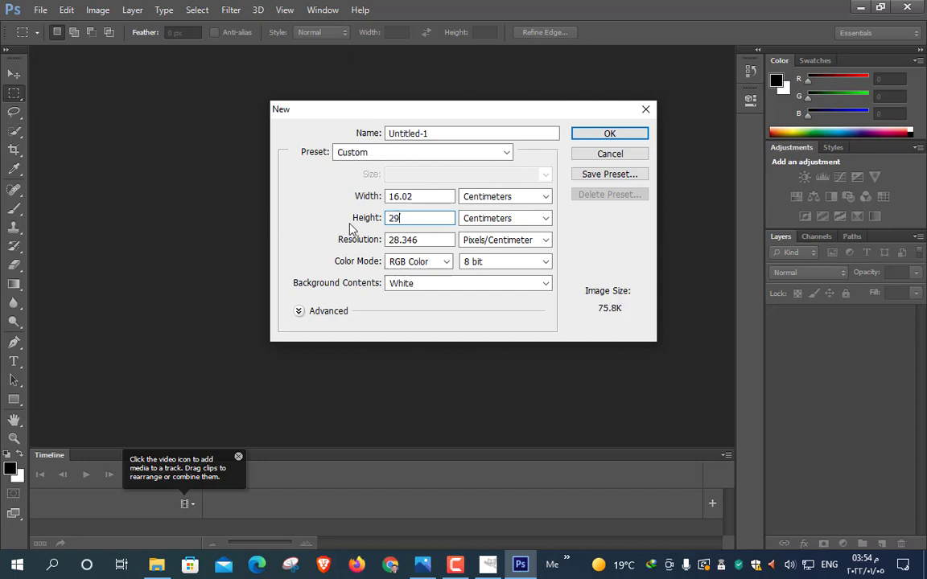
{"action": "type", "text": "00"}
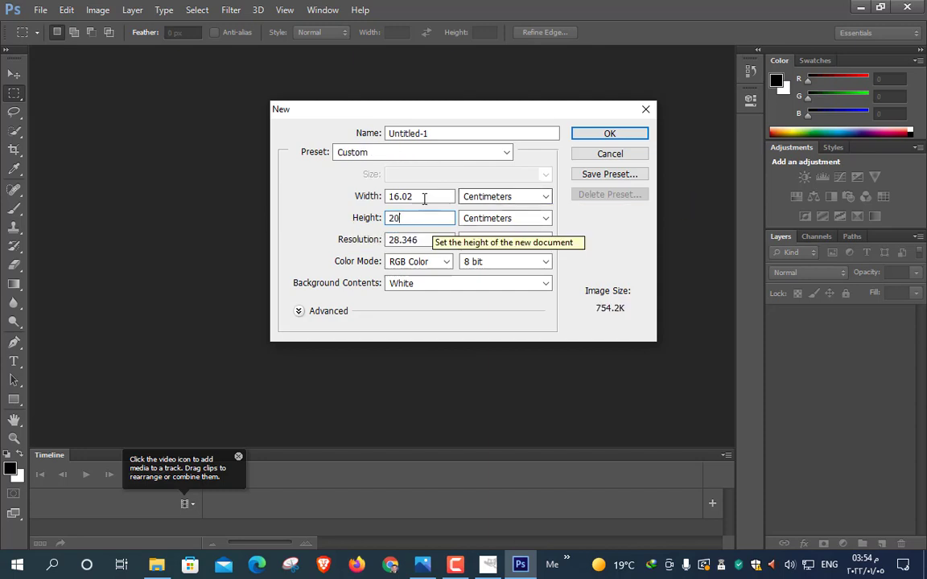
{"action": "left_click_drag", "start_coordinate": [423, 197], "coordinate": [295, 200]}
{"action": "type", "text": "20"}
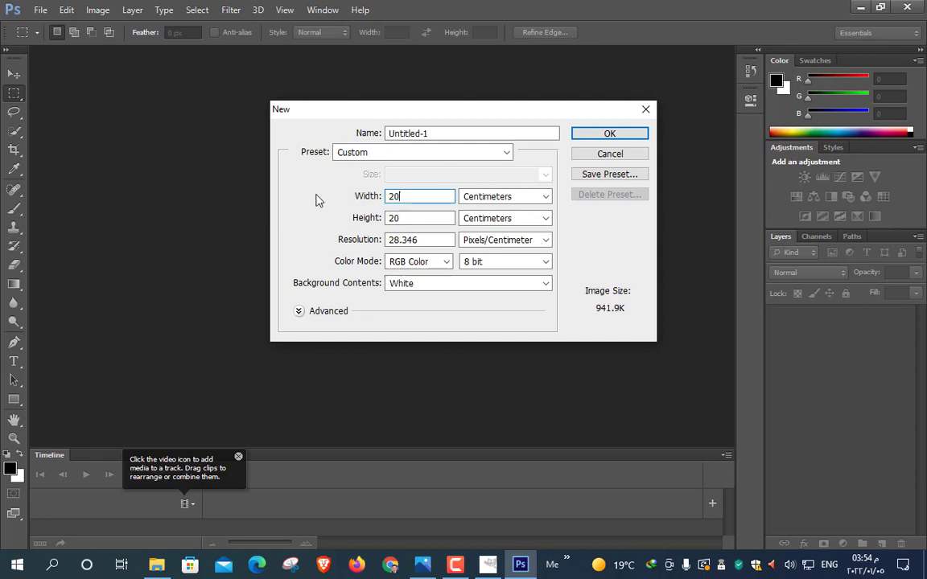
Set the new document's resolution to 300 pixels/centimeter.
{"action": "left_click_drag", "start_coordinate": [426, 240], "coordinate": [296, 233]}
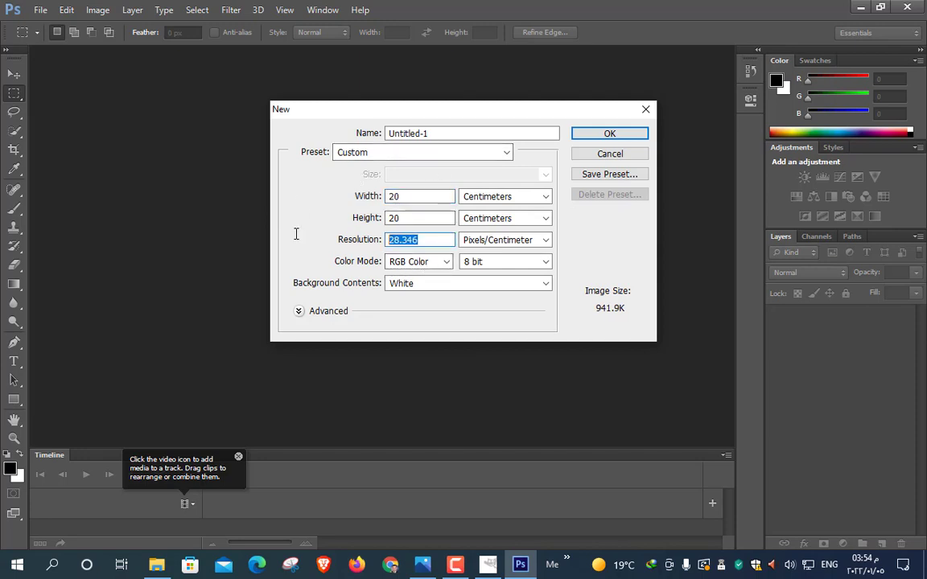
{"action": "type", "text": "2"}
{"action": "key", "text": "BackSpace"}
{"action": "type", "text": "300"}
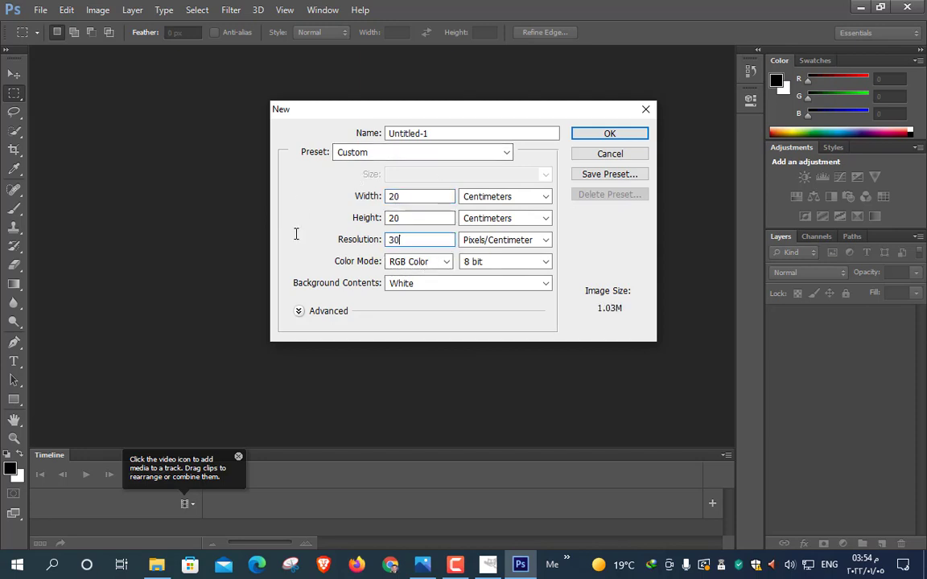
Keep RGB Color as the color mode and White as the background contents, and create the document.
{"action": "left_click", "coordinate": [426, 262]}
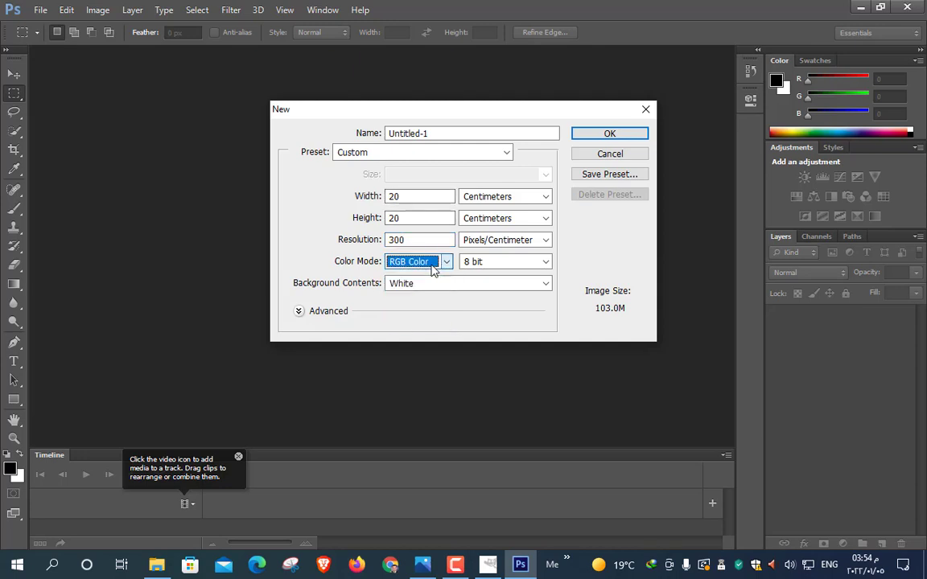
{"action": "left_click", "coordinate": [427, 283]}
{"action": "left_click", "coordinate": [429, 291]}
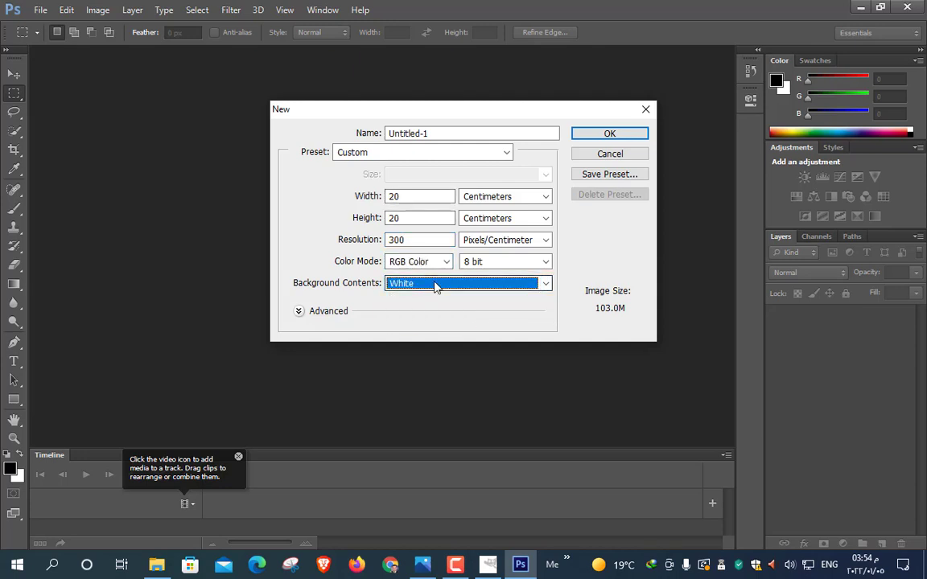
{"action": "left_click", "coordinate": [612, 138]}
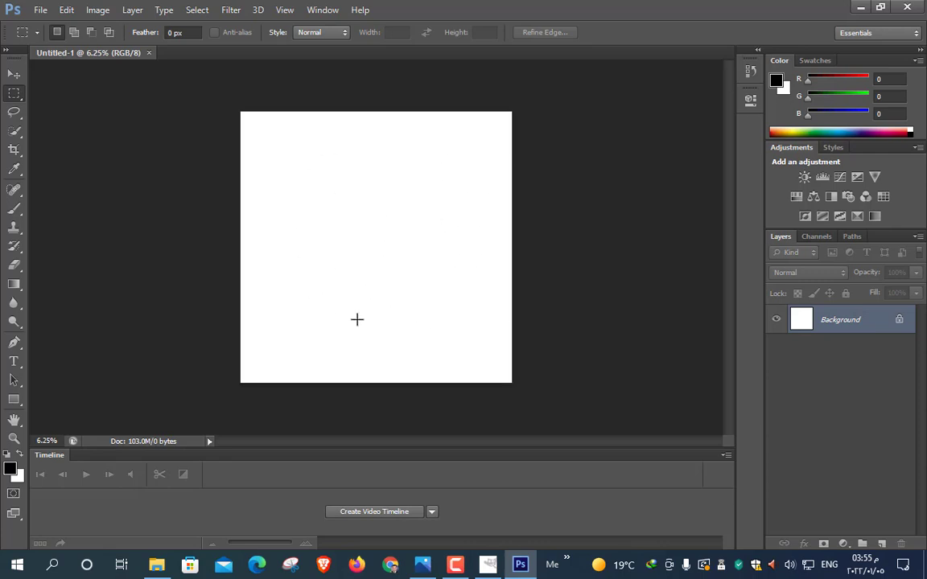
Switch back to GIMP, try zooming in on the blank image, and zoom out to 18.2% to show the whole canvas.
{"action": "key", "text": "alt+Tab"}
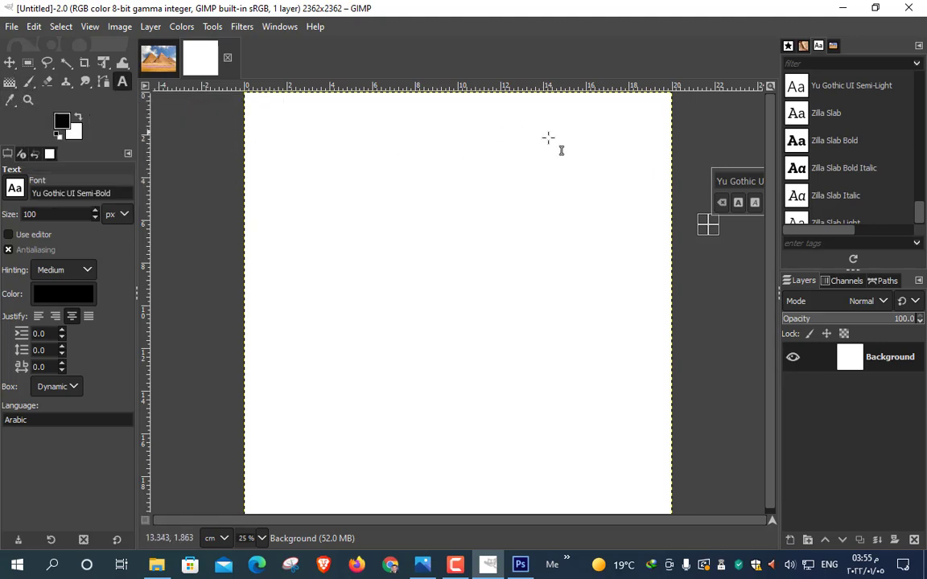
{"action": "left_click", "coordinate": [28, 100]}
{"action": "left_click", "coordinate": [40, 211]}
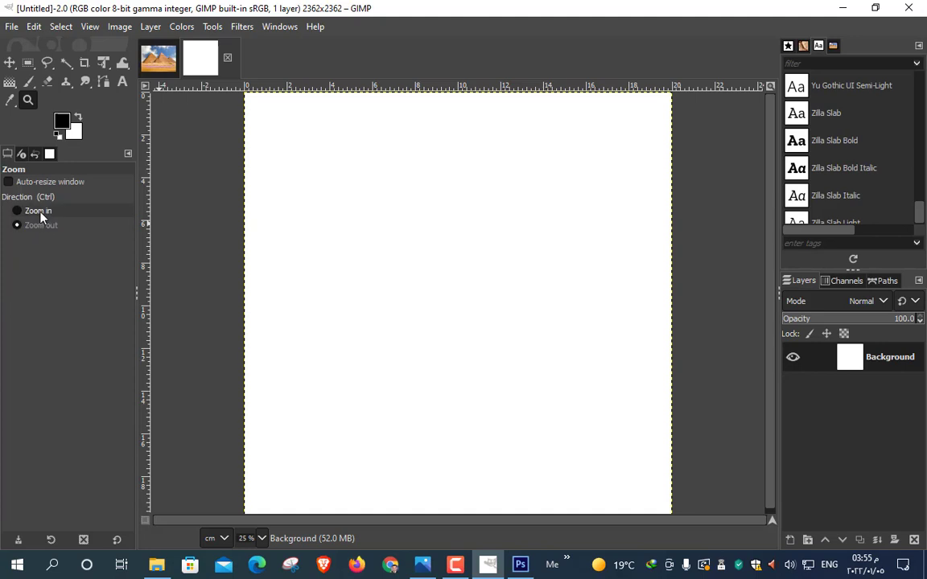
{"action": "left_click", "coordinate": [446, 261]}
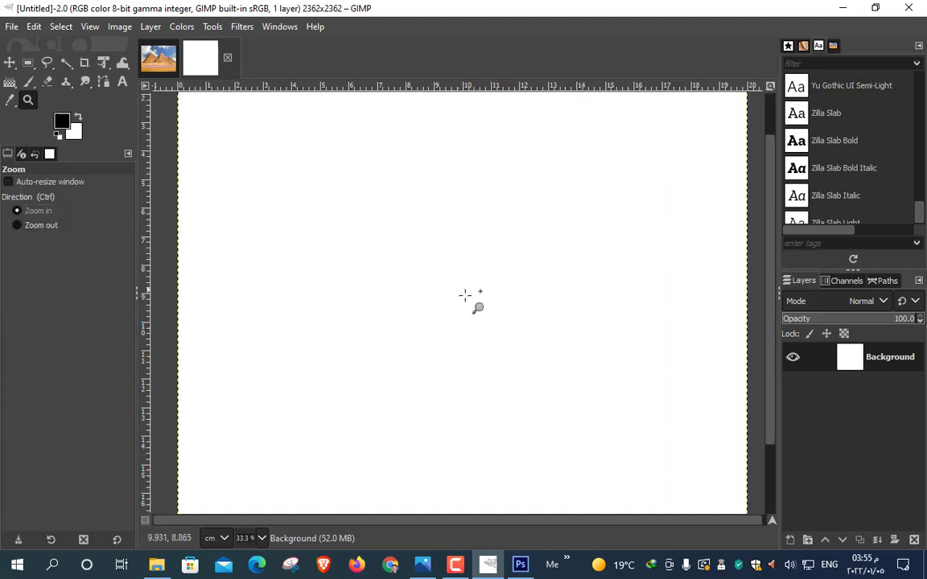
{"action": "left_click", "coordinate": [35, 227]}
{"action": "left_click", "coordinate": [527, 294]}
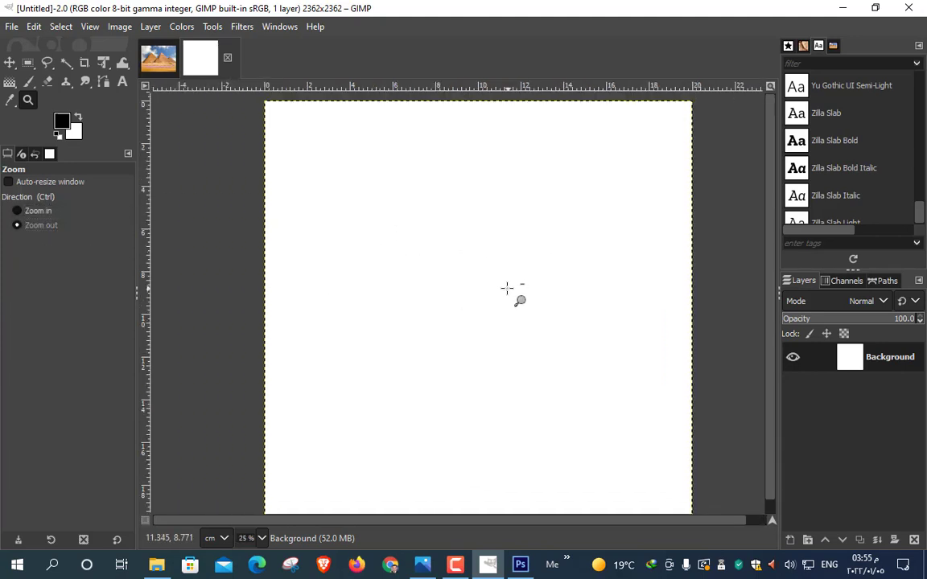
{"action": "left_click", "coordinate": [513, 291]}
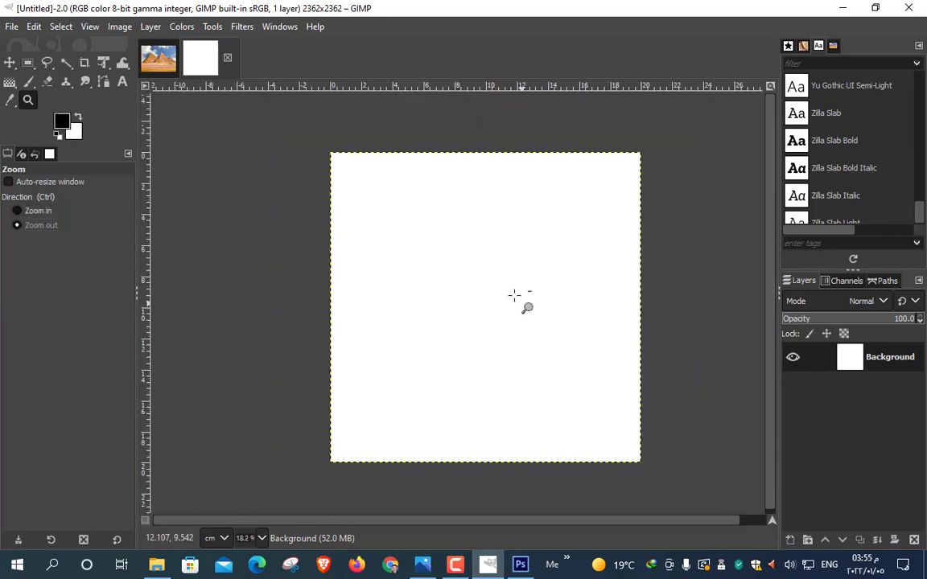
Look at the tools grouped with Gradient and activate the Bucket Fill tool.
{"action": "left_click", "coordinate": [17, 91]}
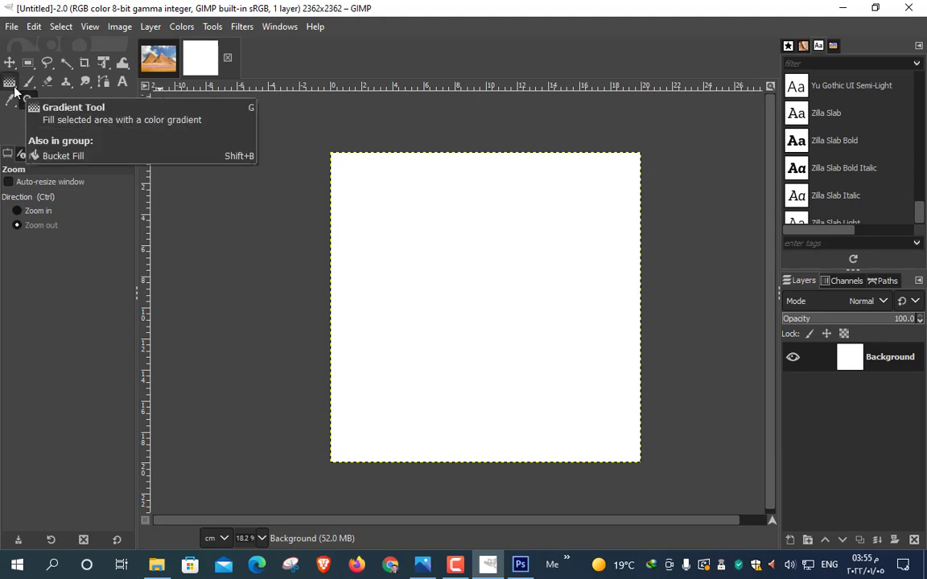
{"action": "right_click", "coordinate": [15, 86]}
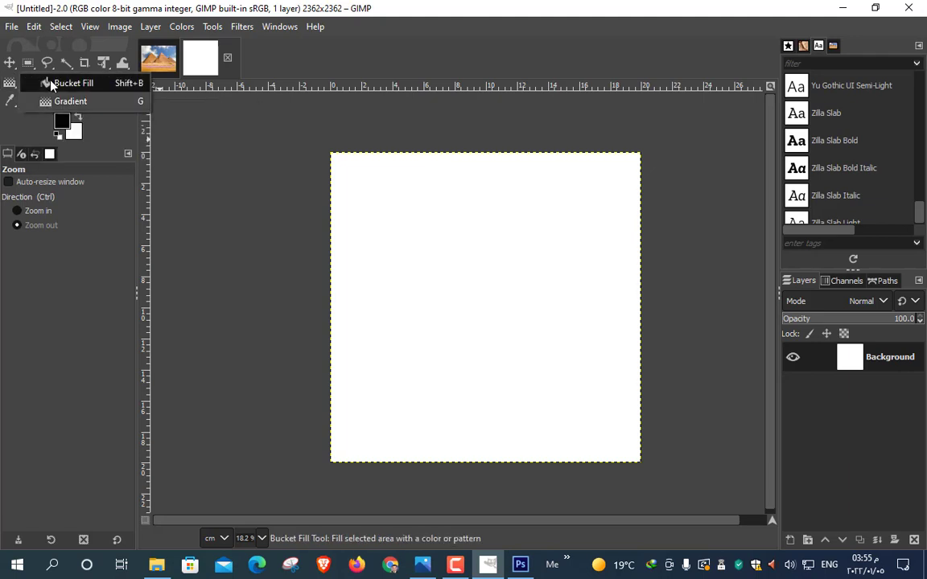
{"action": "right_click", "coordinate": [105, 70]}
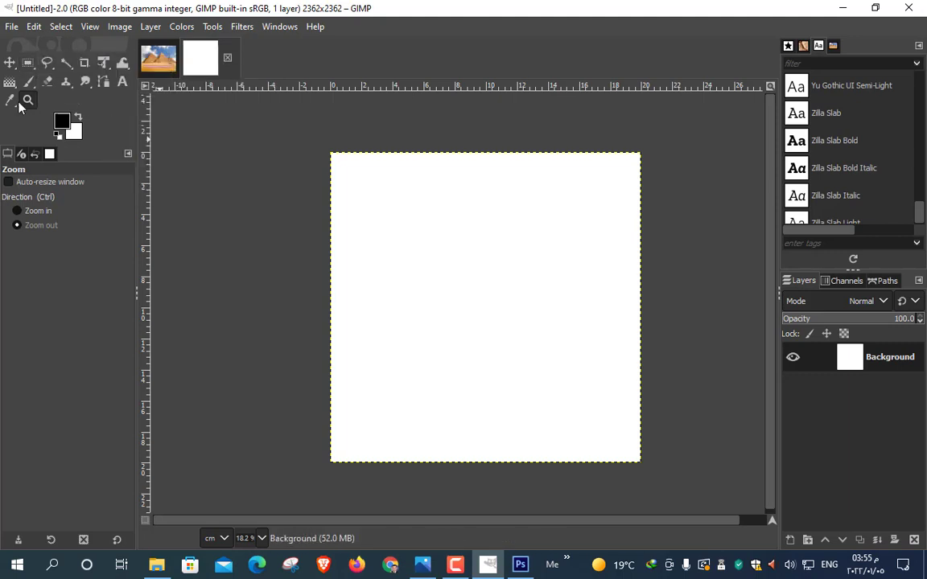
{"action": "mouse_move", "coordinate": [10, 84]}
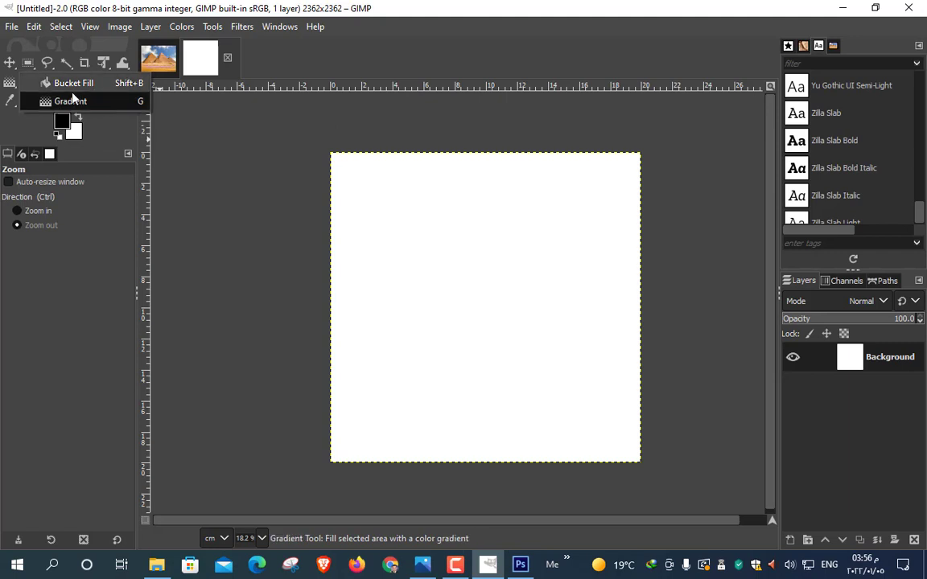
{"action": "left_click", "coordinate": [111, 130]}
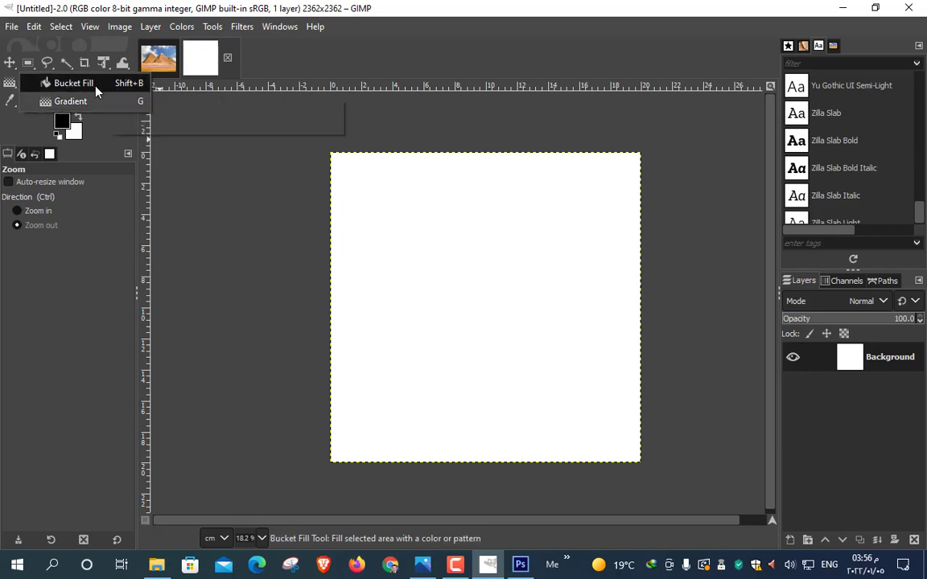
{"action": "left_click", "coordinate": [95, 84]}
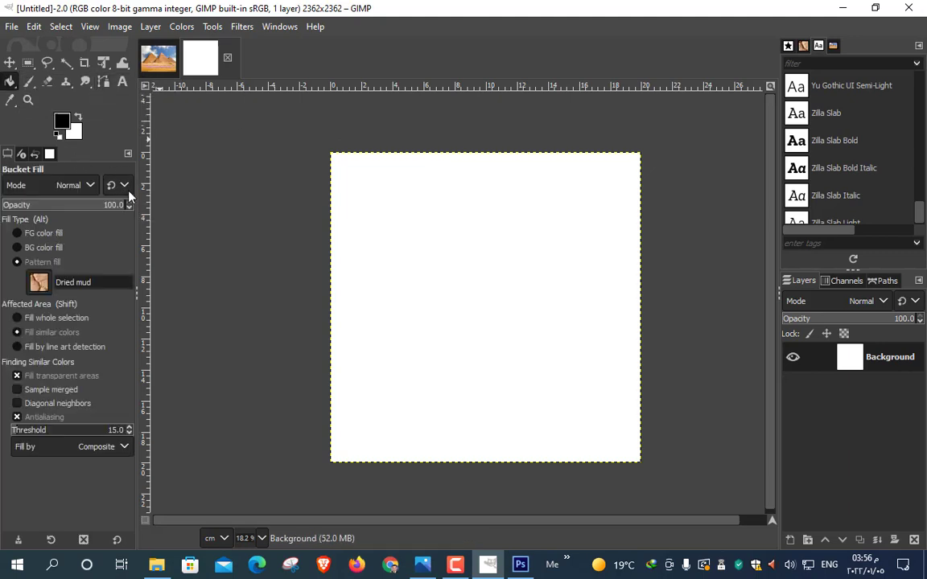
Try filling the white canvas with the Dried mud pattern, and undo the fill.
{"action": "left_click", "coordinate": [480, 274]}
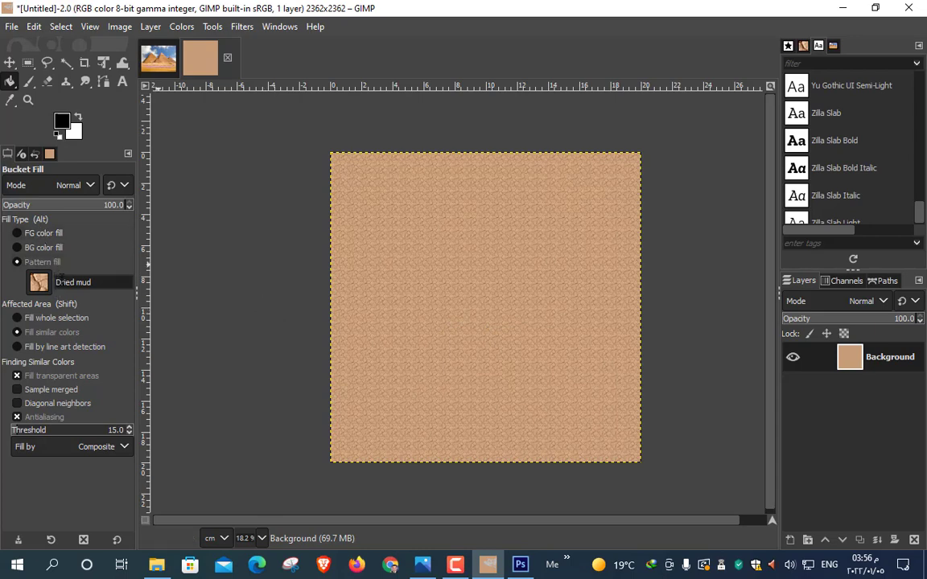
{"action": "key", "text": "ctrl+z"}
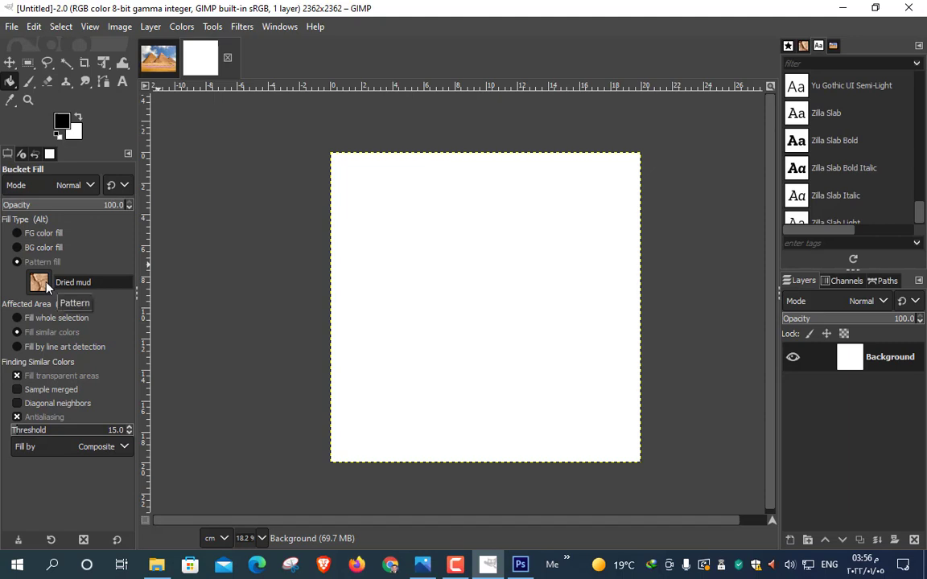
Switch the fill type to FG color fill and fill the canvas with the black foreground color.
{"action": "left_click", "coordinate": [44, 234]}
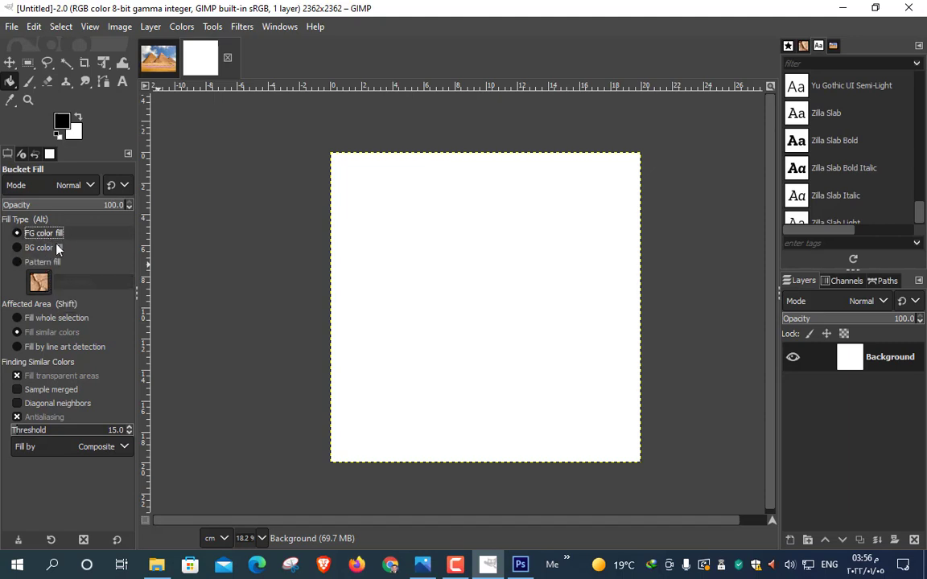
{"action": "left_click", "coordinate": [480, 288]}
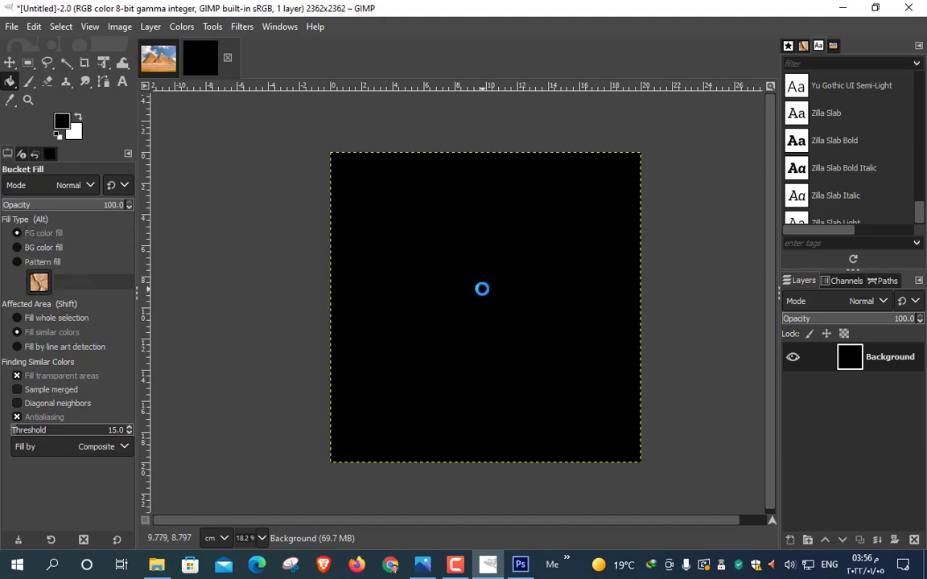
Undo the black fill and fill the canvas with the Dried mud pattern.
{"action": "key", "text": "ctrl+z"}
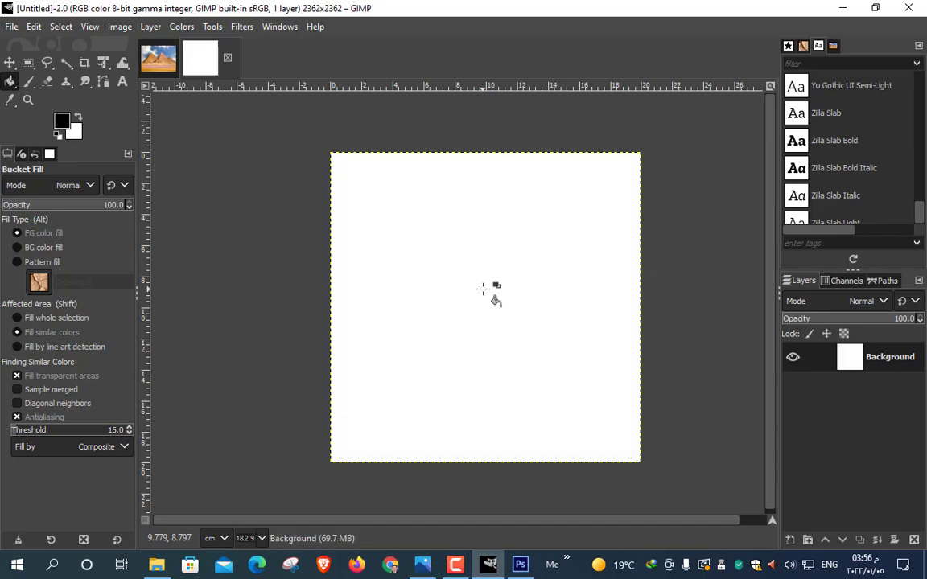
{"action": "left_click", "coordinate": [42, 263]}
{"action": "left_click", "coordinate": [481, 299]}
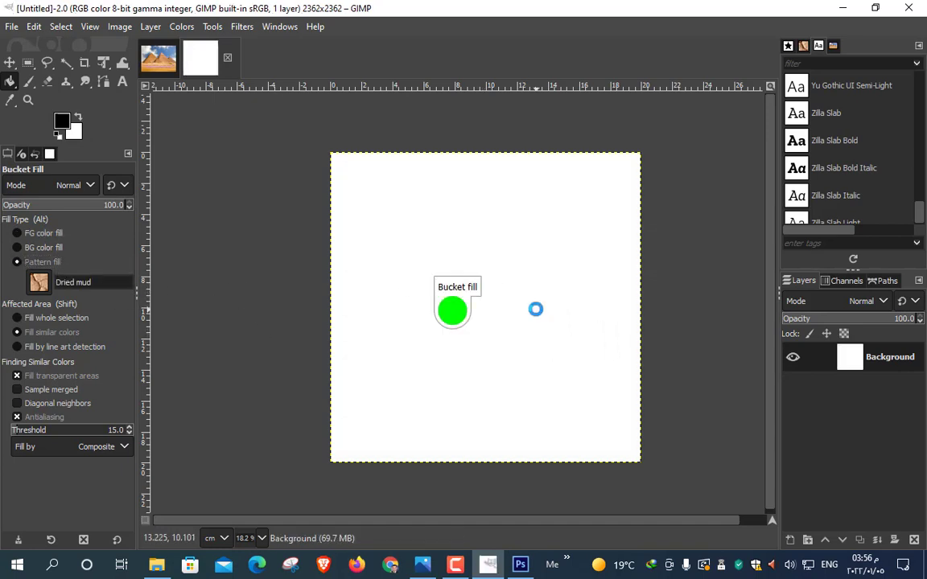
Switch the fill type to BG color fill and undo the Dried mud fill.
{"action": "left_click", "coordinate": [36, 247]}
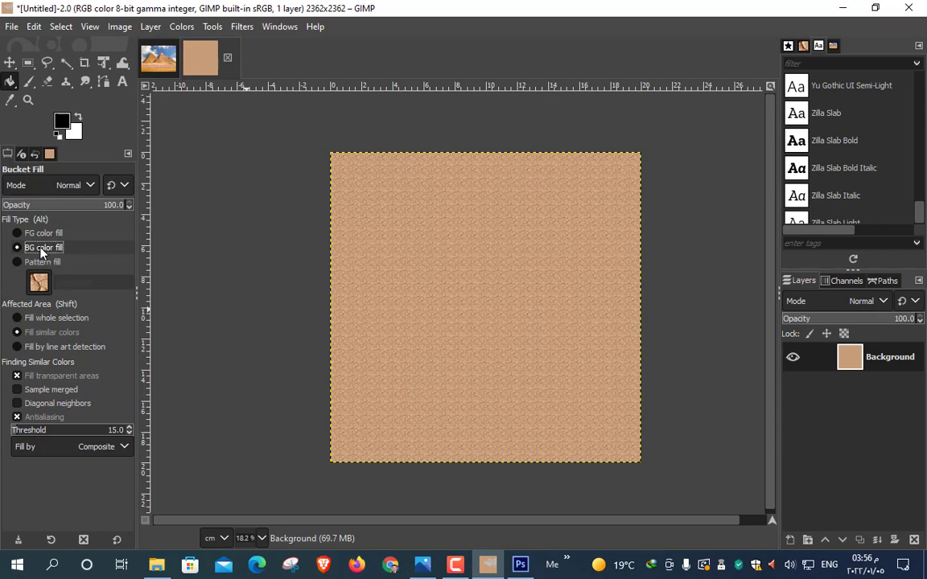
{"action": "key", "text": "ctrl"}
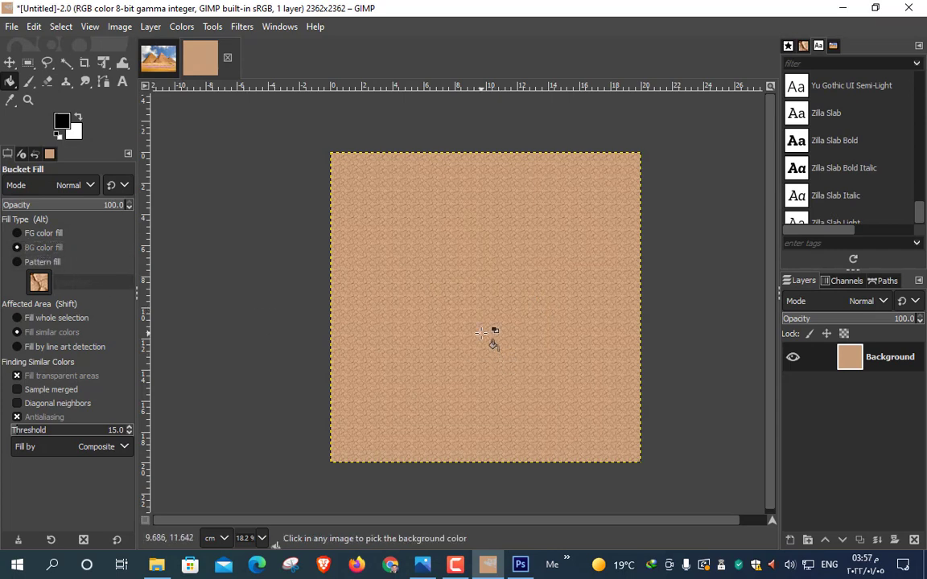
{"action": "left_click", "coordinate": [481, 332]}
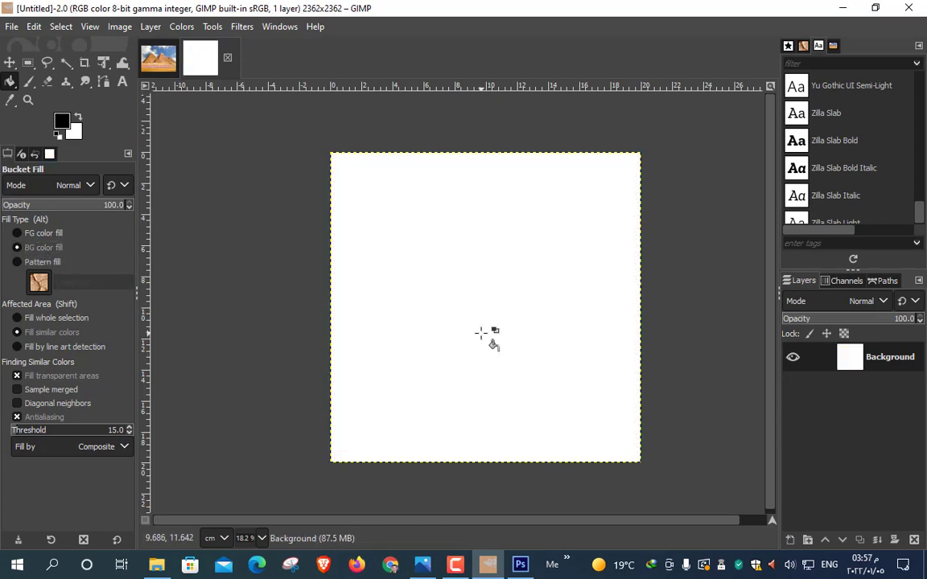
Change the foreground color to dark blue, 0606b0.
{"action": "left_click", "coordinate": [65, 124]}
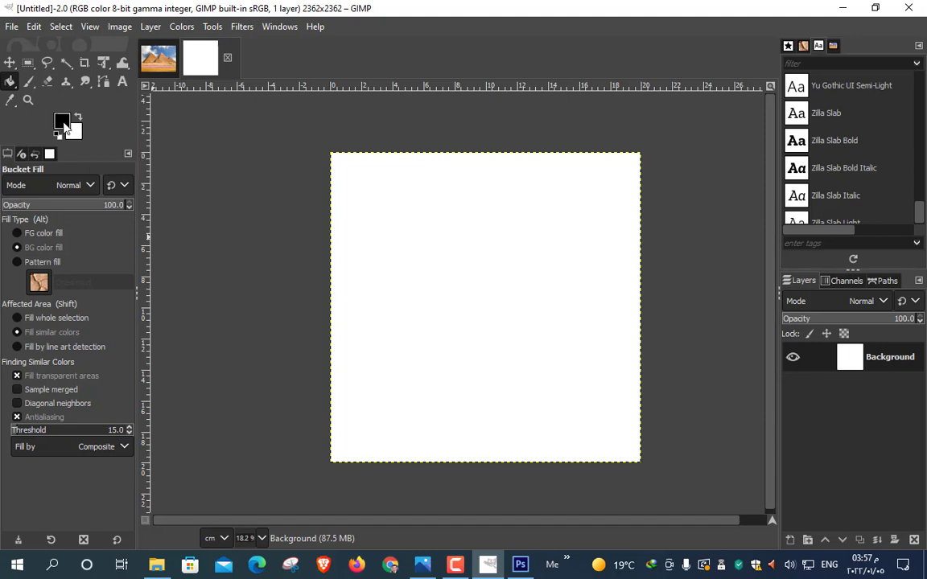
{"action": "left_click", "coordinate": [64, 124]}
{"action": "left_click", "coordinate": [133, 95]}
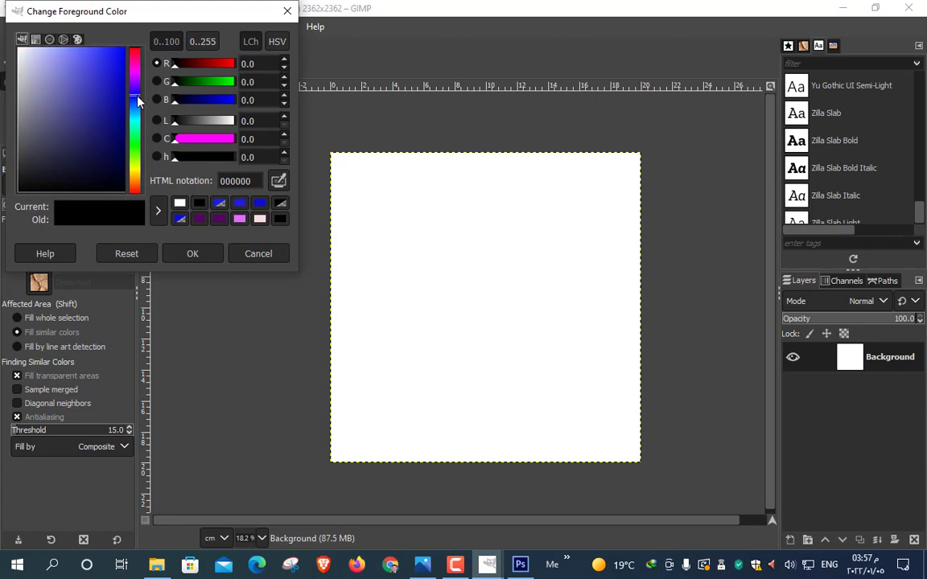
{"action": "mouse_move", "coordinate": [123, 85]}
{"action": "left_mouse_down"}
{"action": "mouse_move", "coordinate": [124, 69]}
{"action": "mouse_move", "coordinate": [111, 84]}
{"action": "left_mouse_up"}
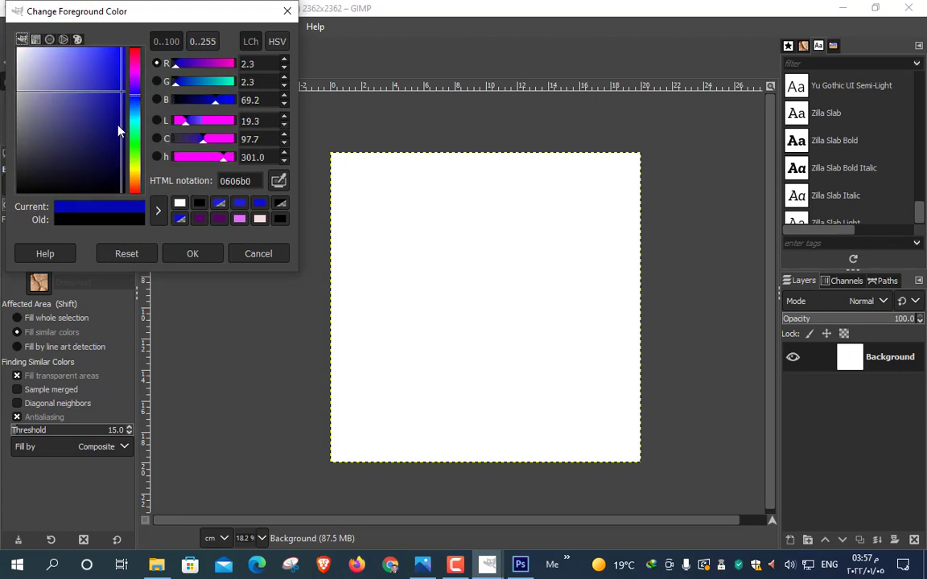
{"action": "left_click", "coordinate": [205, 255]}
Try filling the canvas with the blue foreground color using FG color fill, and undo the fill.
{"action": "left_click", "coordinate": [36, 232]}
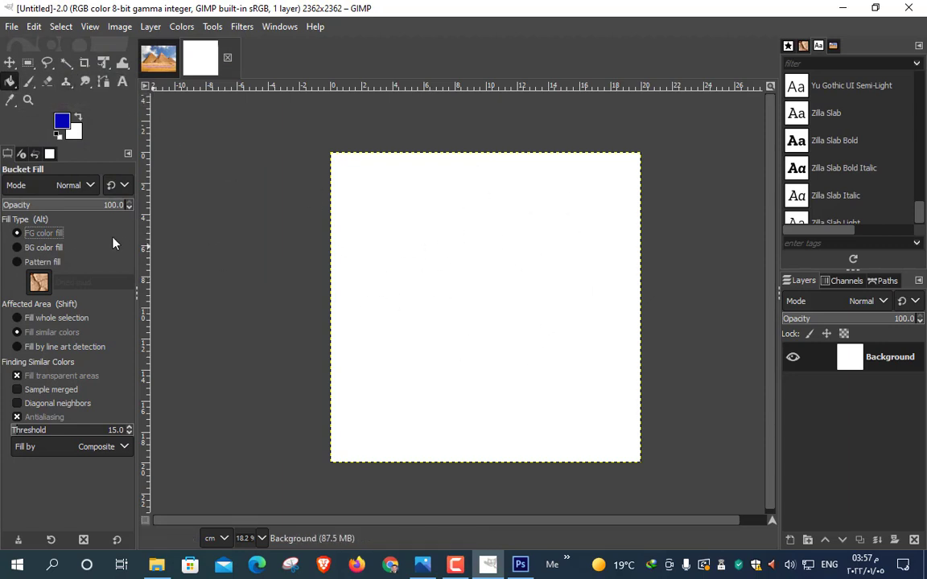
{"action": "left_click", "coordinate": [479, 282]}
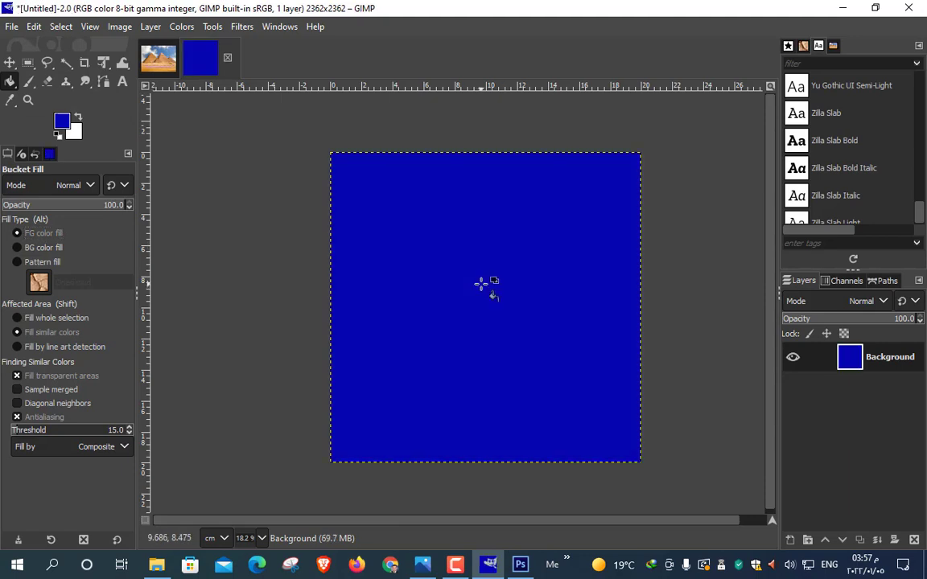
{"action": "key", "text": "ctrl+z"}
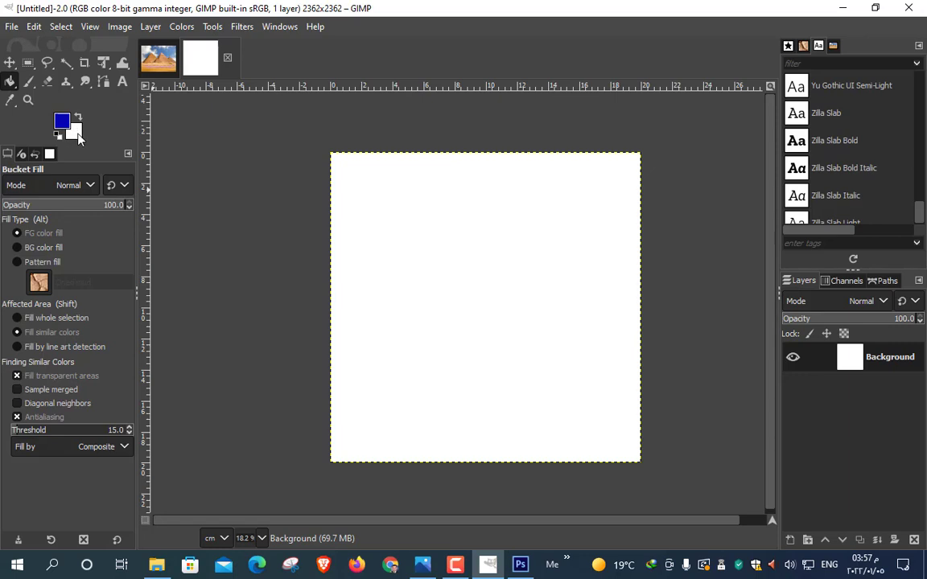
Change the background color from white to a dark red.
{"action": "left_click", "coordinate": [78, 117]}
{"action": "left_click", "coordinate": [77, 137]}
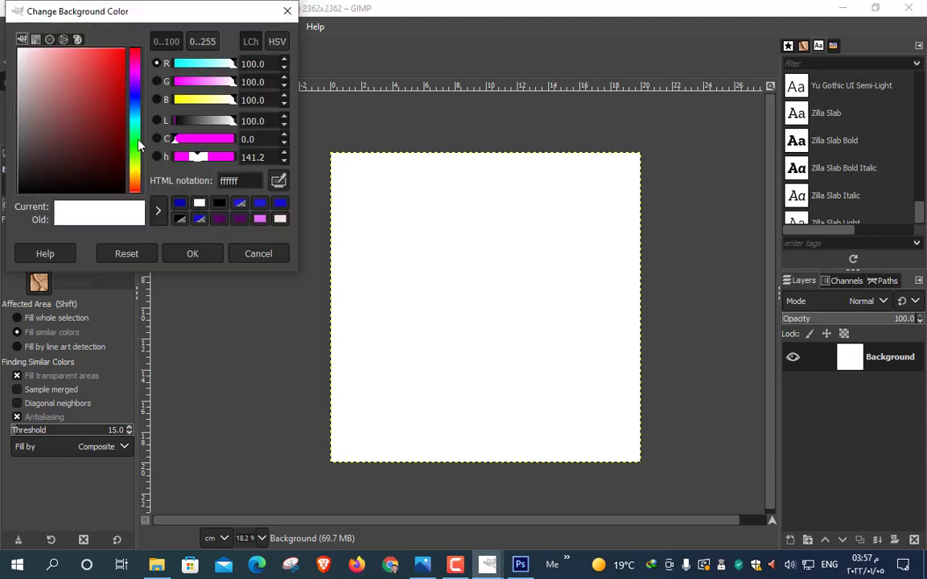
{"action": "left_click_drag", "start_coordinate": [137, 137], "coordinate": [135, 50]}
{"action": "left_click_drag", "start_coordinate": [98, 91], "coordinate": [119, 139]}
{"action": "left_click", "coordinate": [188, 253]}
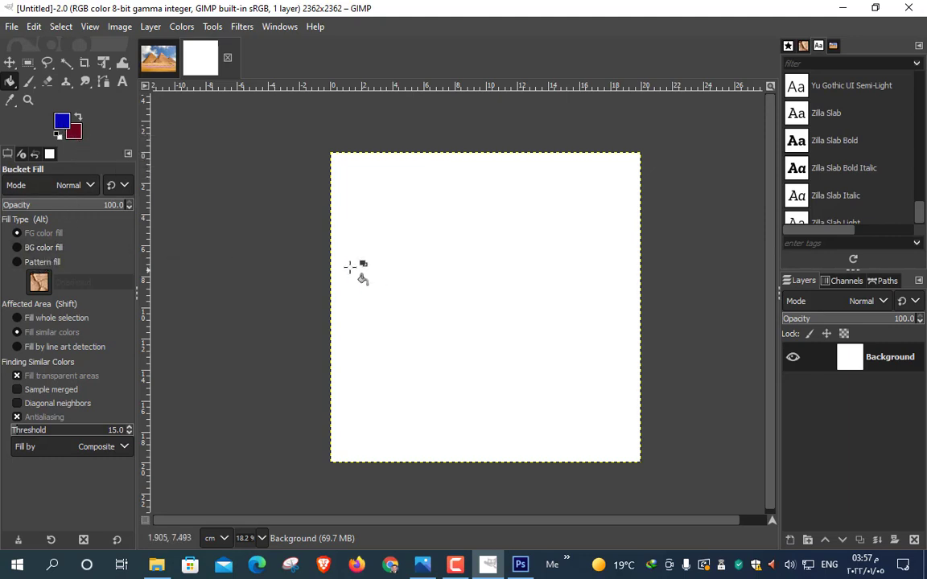
Try filling the canvas with the dark red background color using BG color fill, and undo the fill.
{"action": "left_click", "coordinate": [35, 249]}
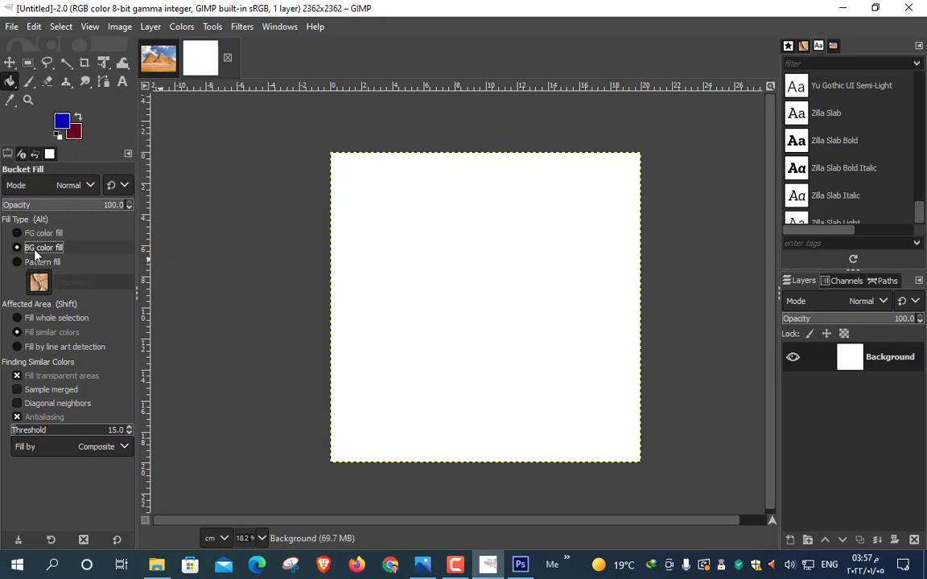
{"action": "left_click", "coordinate": [497, 271]}
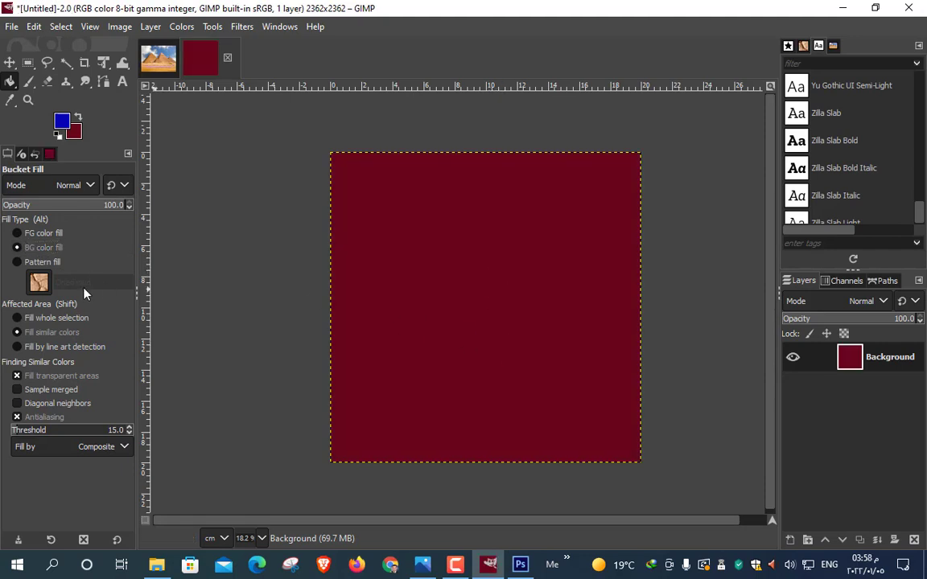
{"action": "key", "text": "ctrl+z"}
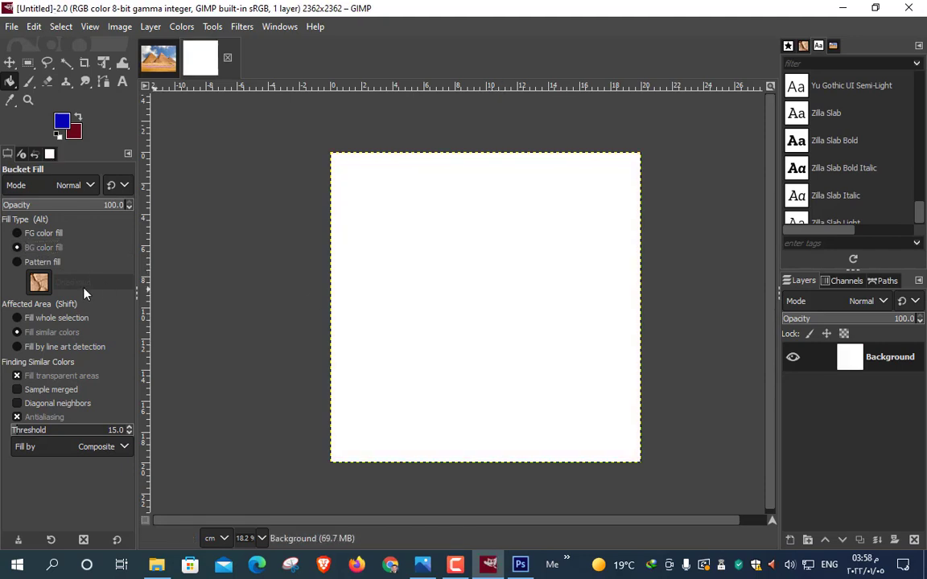
Switch to Pattern fill, try filling the canvas with the Wood #2 pattern, and undo the fill.
{"action": "left_click", "coordinate": [21, 262]}
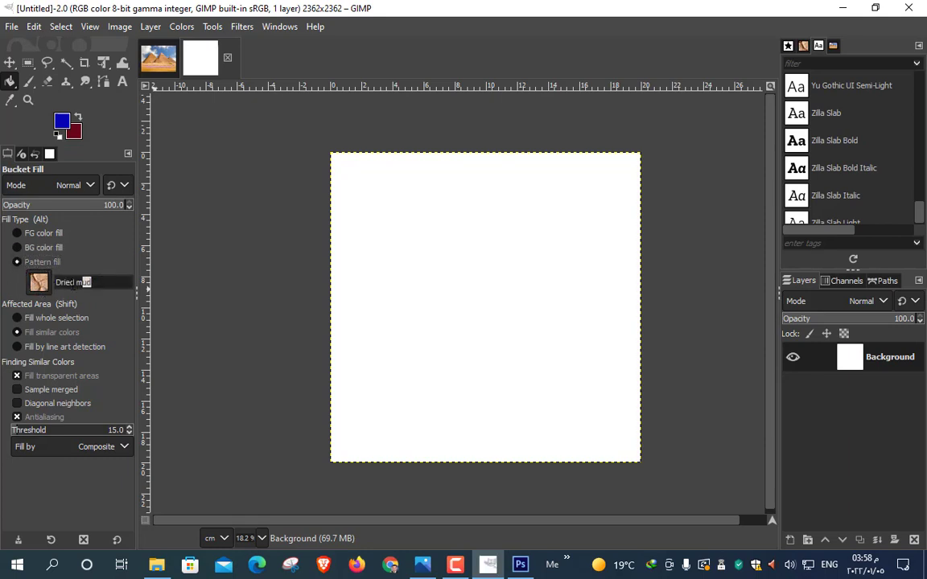
{"action": "left_click", "coordinate": [39, 283]}
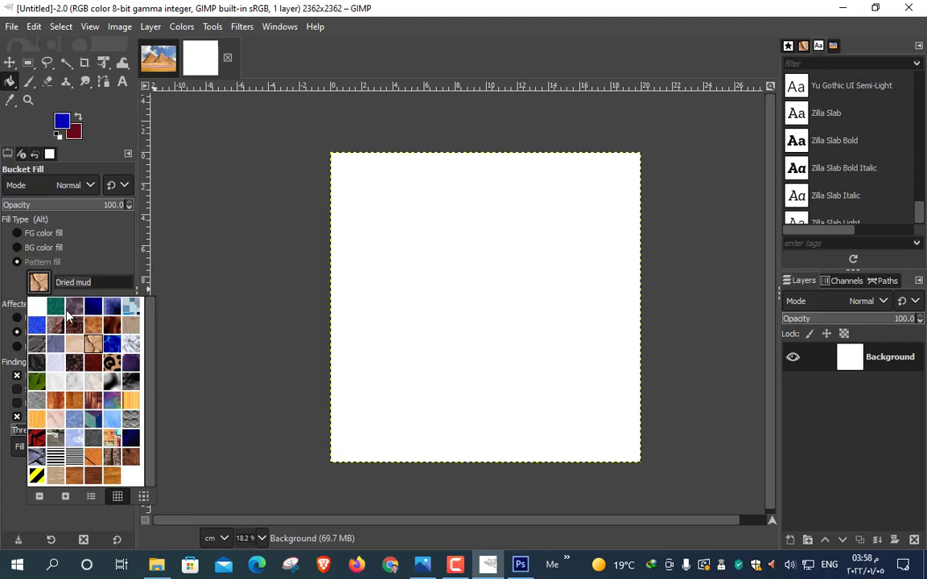
{"action": "left_click", "coordinate": [93, 481]}
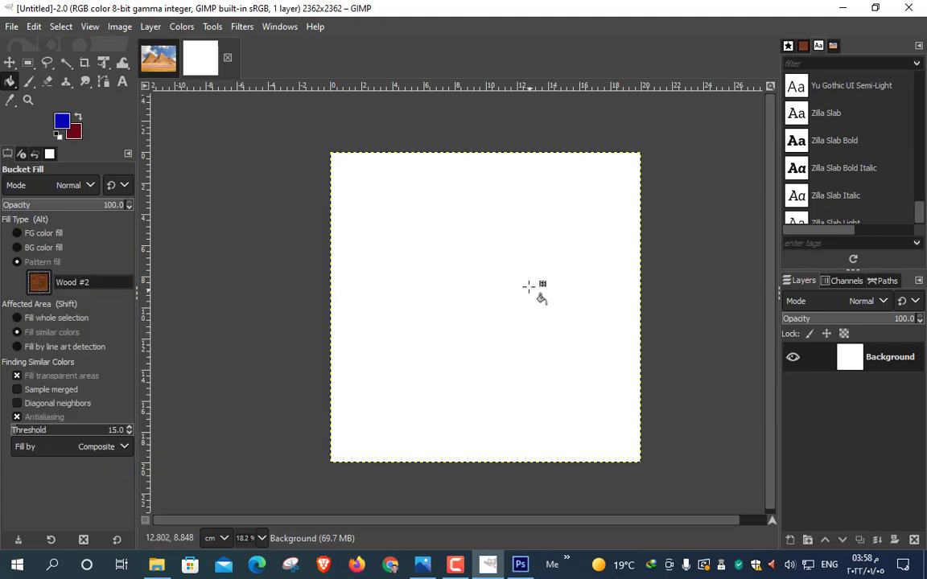
{"action": "left_click", "coordinate": [520, 272]}
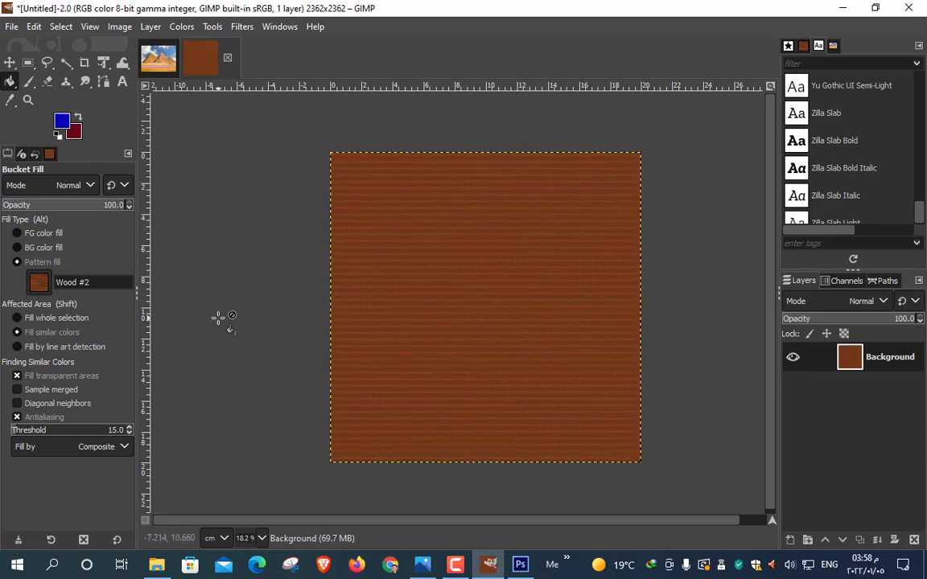
{"action": "key", "text": "ctrl+z"}
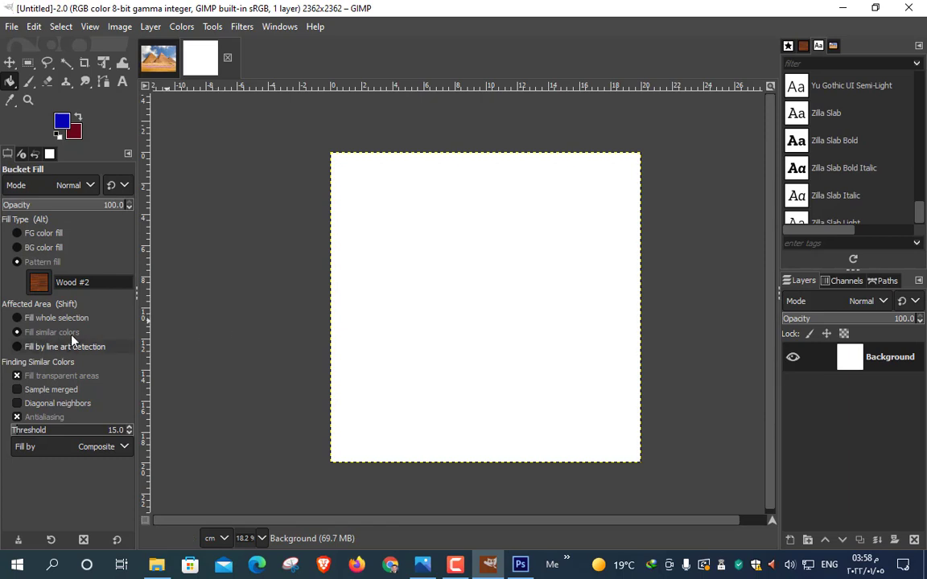
Choose the Marble #2 pattern and fill the white canvas with it.
{"action": "left_click", "coordinate": [39, 282]}
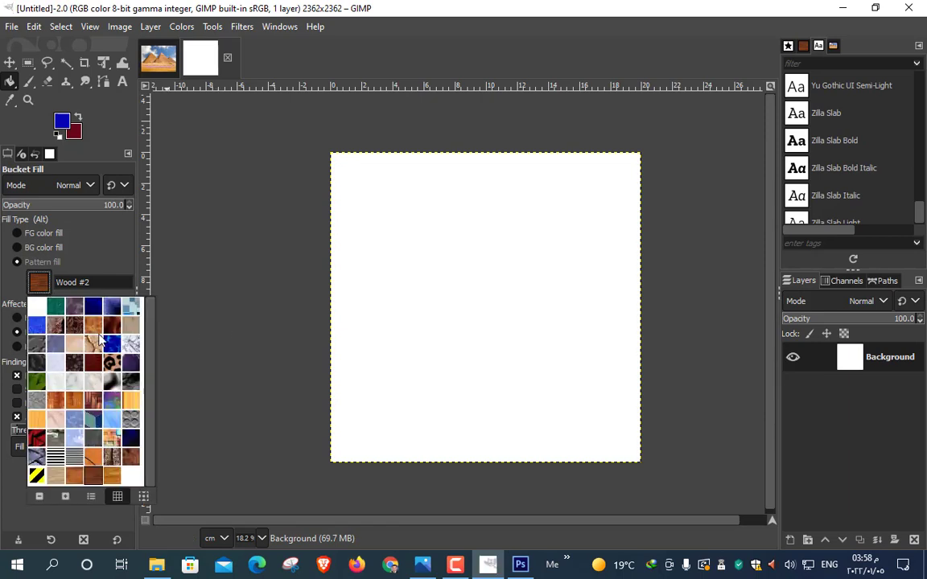
{"action": "left_click", "coordinate": [75, 386]}
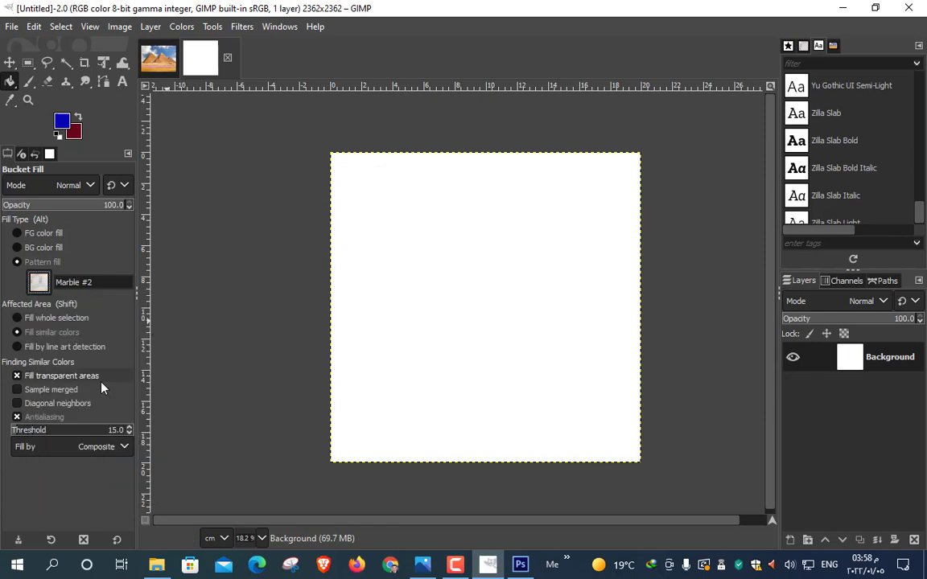
{"action": "left_click", "coordinate": [451, 289]}
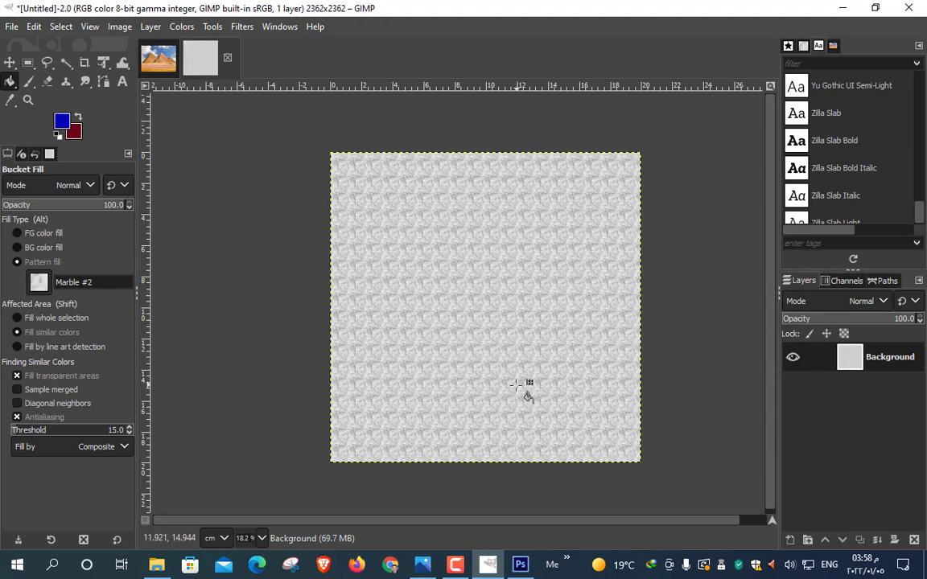
Choose the Craters pattern, undo the marble fill, and fill the canvas with Craters.
{"action": "left_click", "coordinate": [41, 286]}
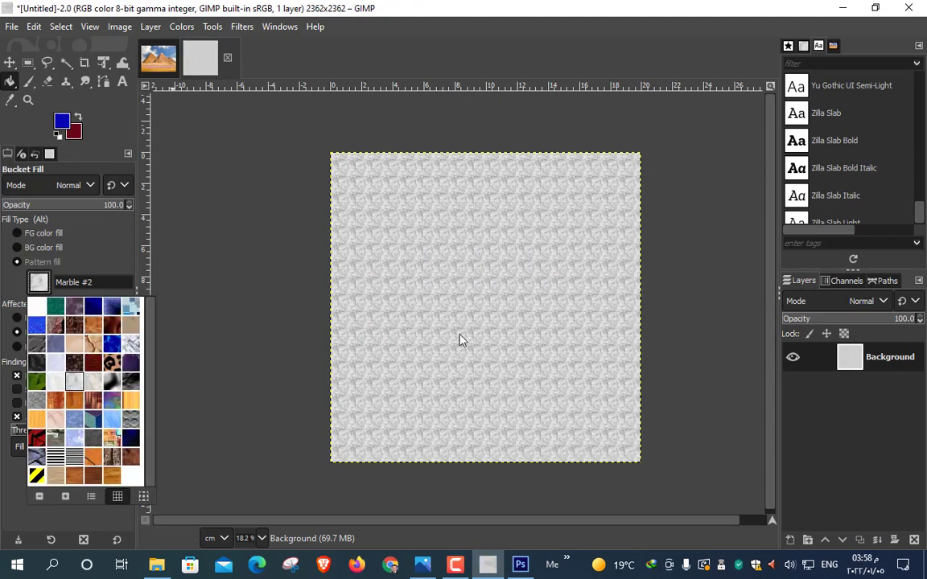
{"action": "left_click", "coordinate": [58, 346]}
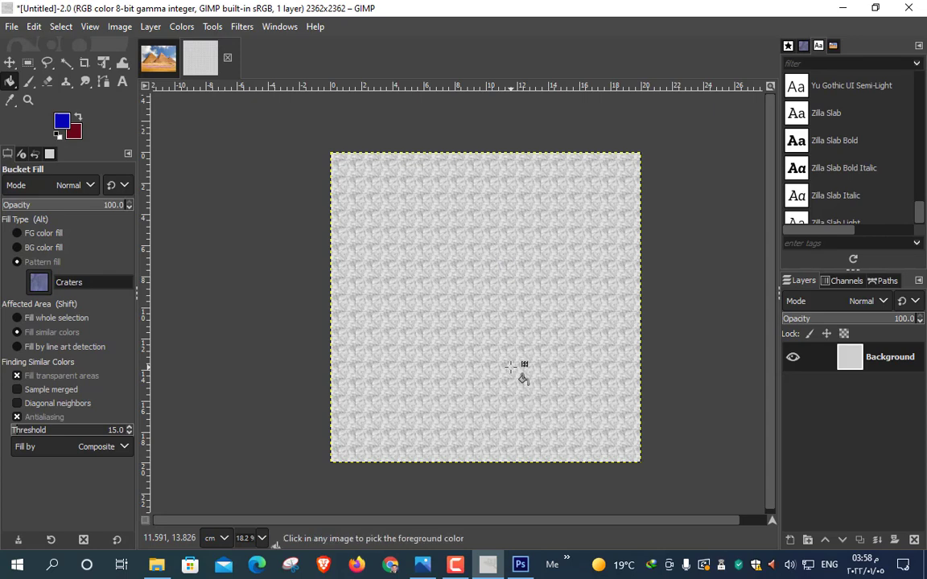
{"action": "key", "text": "ctrl+z"}
{"action": "left_click", "coordinate": [505, 262]}
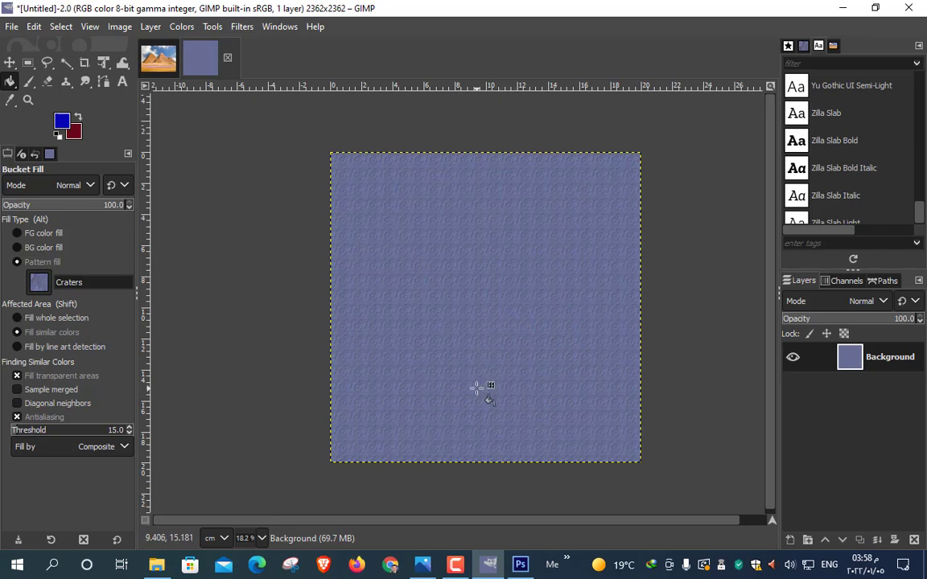
Add a text box across the upper part of the canvas with the Arabic text "بسم الله الرحمن الرحيم".
{"action": "left_click", "coordinate": [122, 83]}
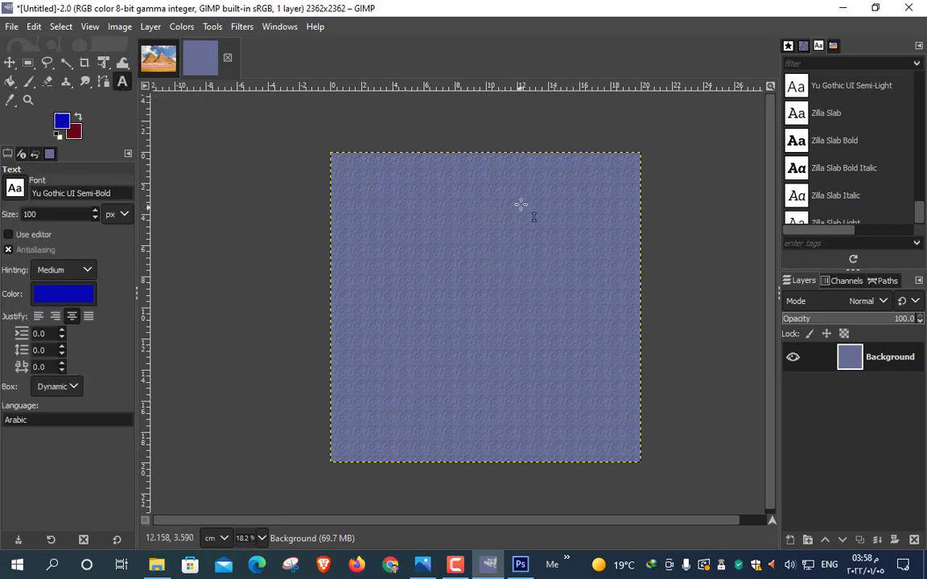
{"action": "left_click_drag", "start_coordinate": [583, 183], "coordinate": [391, 226]}
{"action": "type", "text": "fs"}
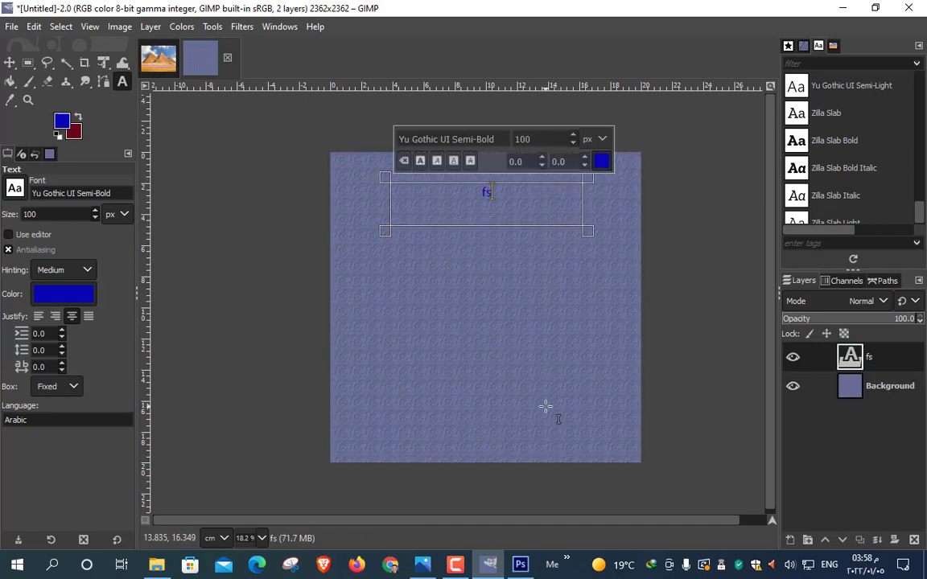
{"action": "key", "text": "BackSpace"}
{"action": "key", "text": "BackSpace"}
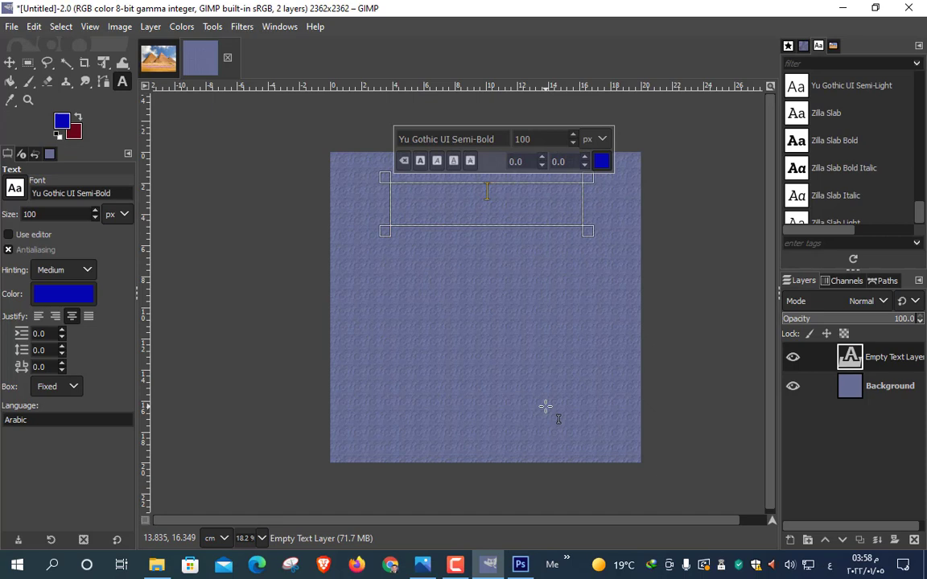
{"action": "type", "text": "بسم ا"}
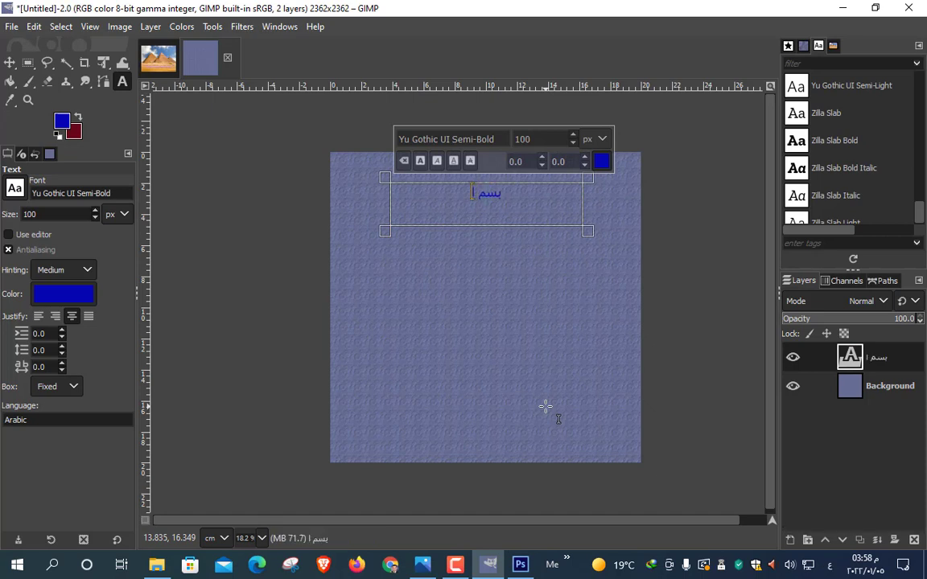
{"action": "type", "text": "لله الرحمن"}
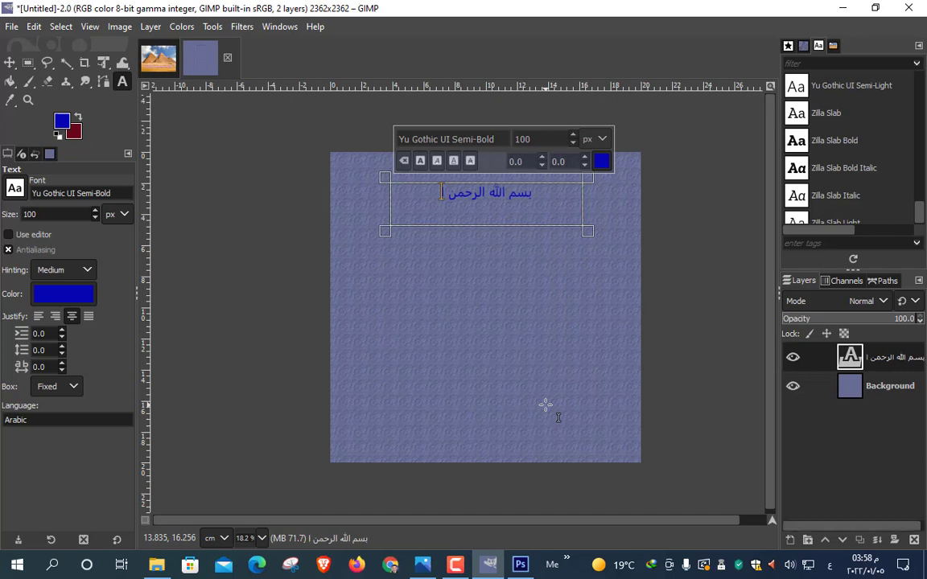
{"action": "type", "text": " الرحيم"}
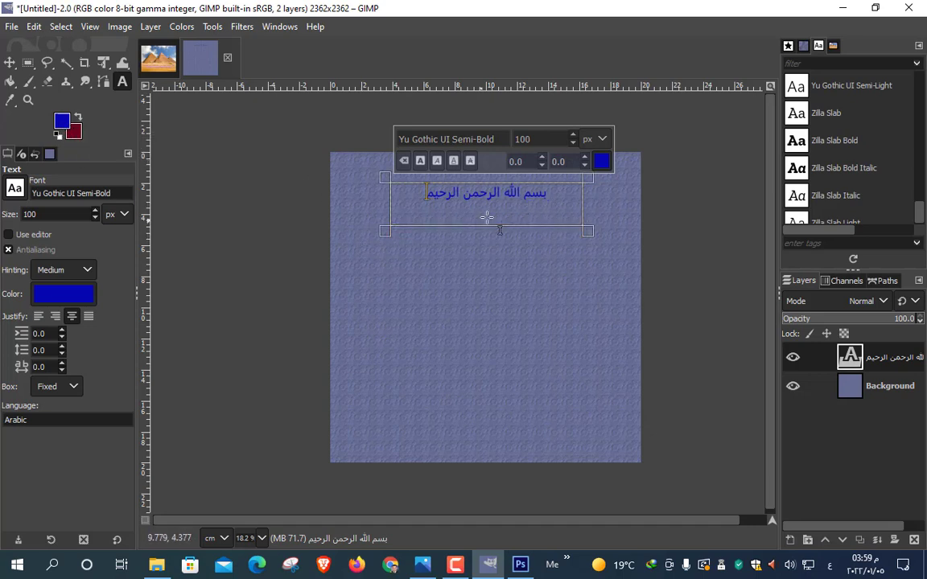
Enlarge the whole "بسم الله الرحمن الرحيم" text to 184 px and widen its text box to fit on one line.
{"action": "key", "text": "ctrl+a"}
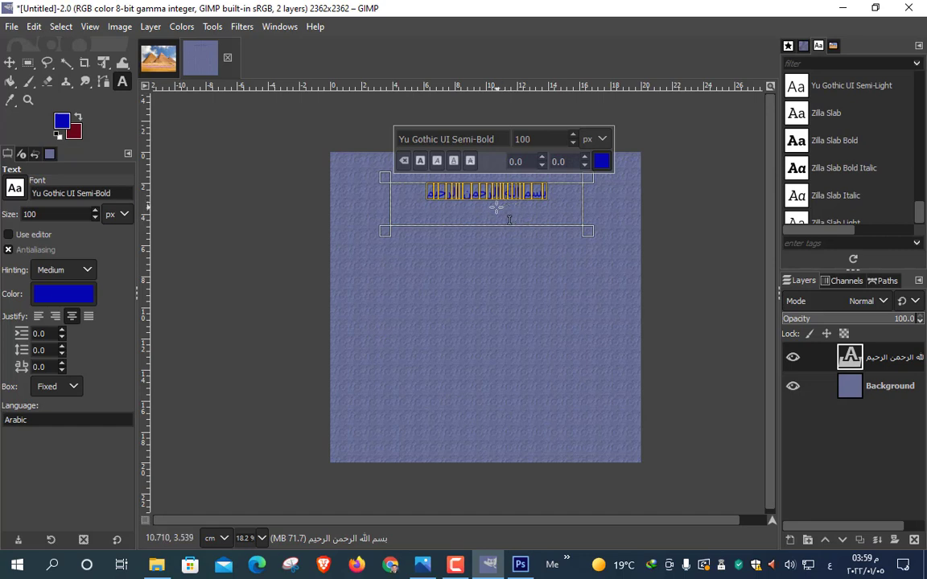
{"action": "left_click", "coordinate": [574, 137]}
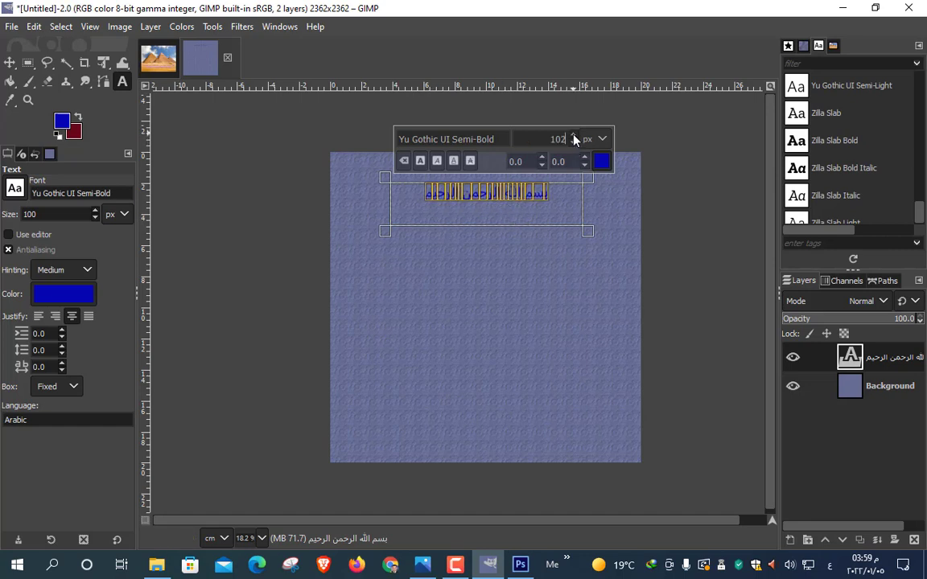
{"action": "left_click_drag", "start_coordinate": [573, 140], "coordinate": [573, 139]}
{"action": "left_click_drag", "start_coordinate": [584, 227], "coordinate": [621, 227]}
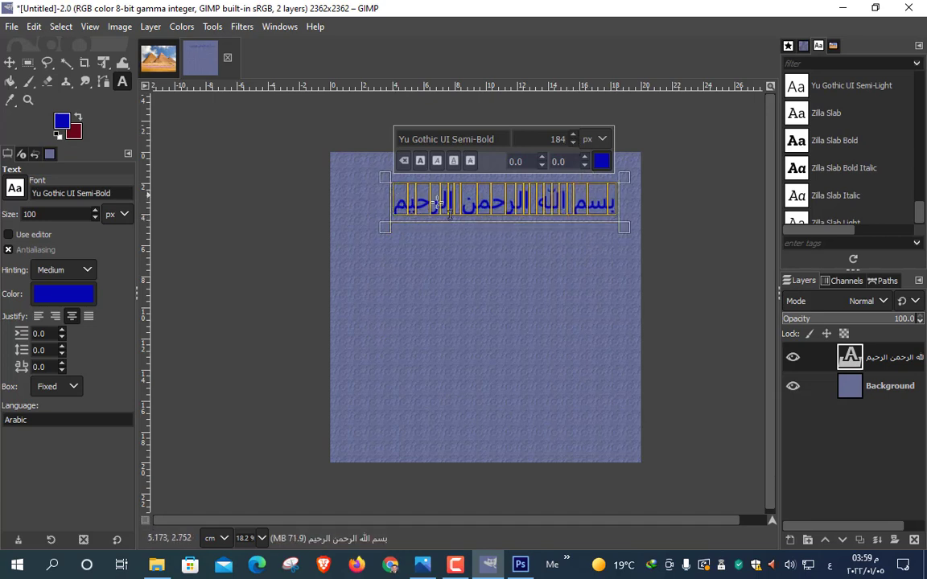
Try the Zilla Slab Bold Italic font on the text, return to Yu Gothic UI Semi-Bold, and leave text editing.
{"action": "left_click", "coordinate": [828, 172]}
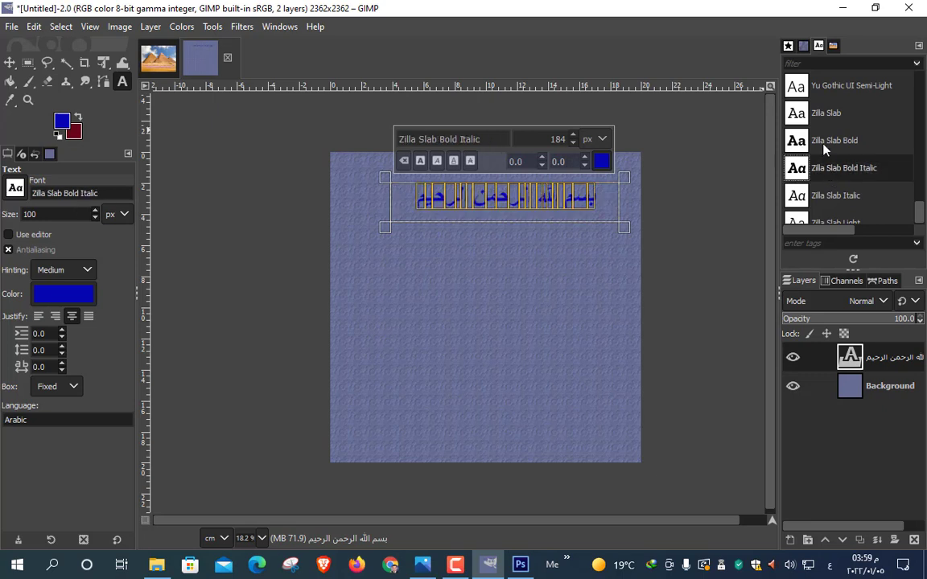
{"action": "key", "text": "Up"}
{"action": "key", "text": "Up"}
{"action": "key", "text": "Up"}
{"action": "key", "text": "Up"}
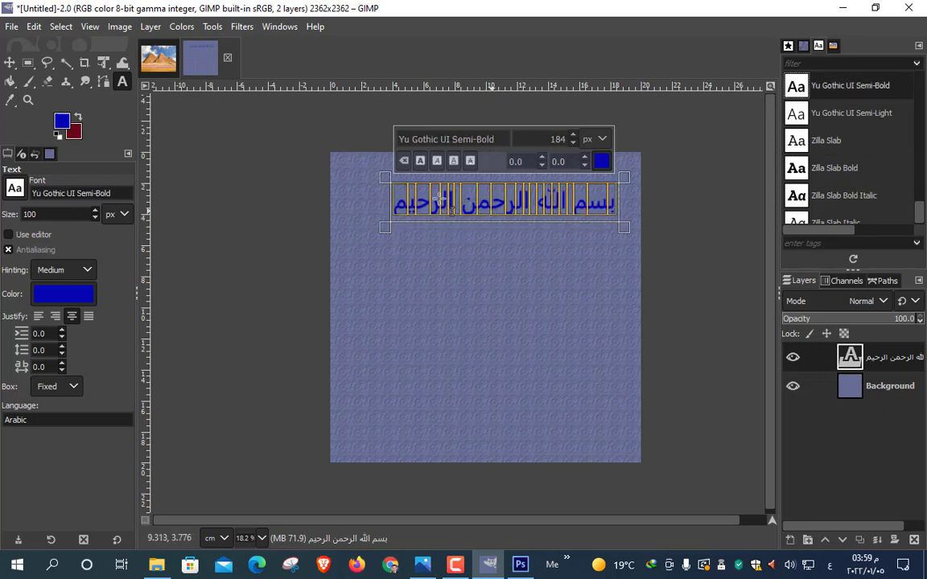
{"action": "left_click", "coordinate": [524, 293]}
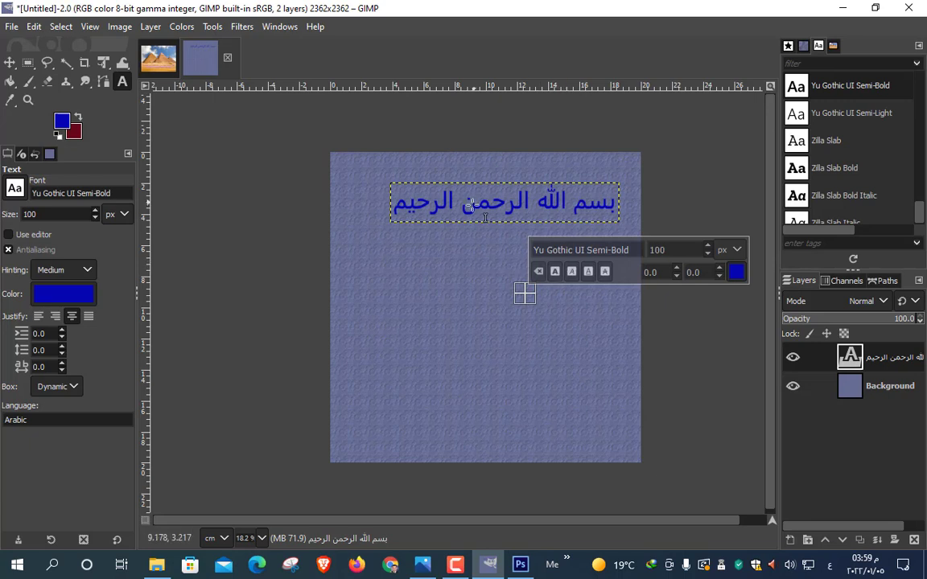
Switch to the Move tool, try moving the Background layer up and to the left, and undo the move.
{"action": "right_click", "coordinate": [13, 71]}
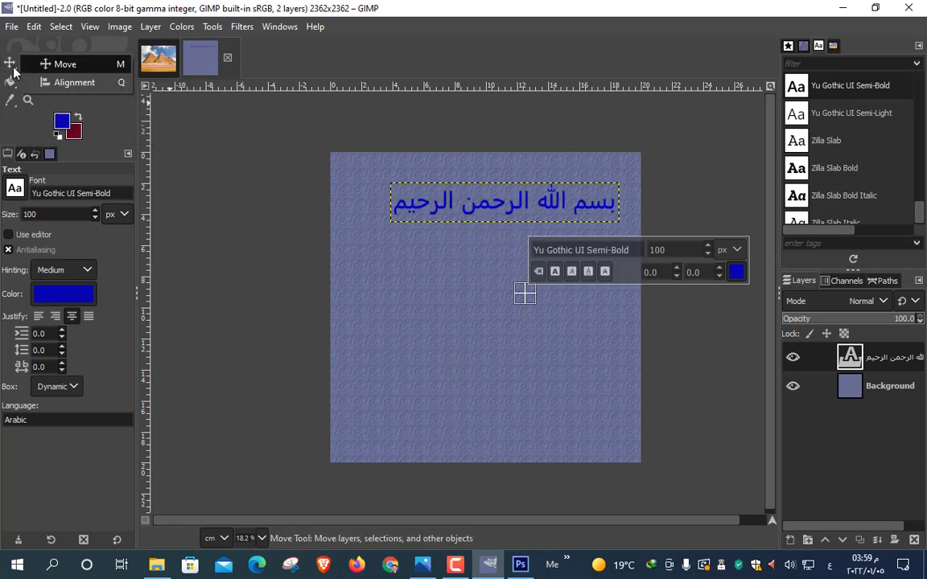
{"action": "left_click", "coordinate": [76, 69]}
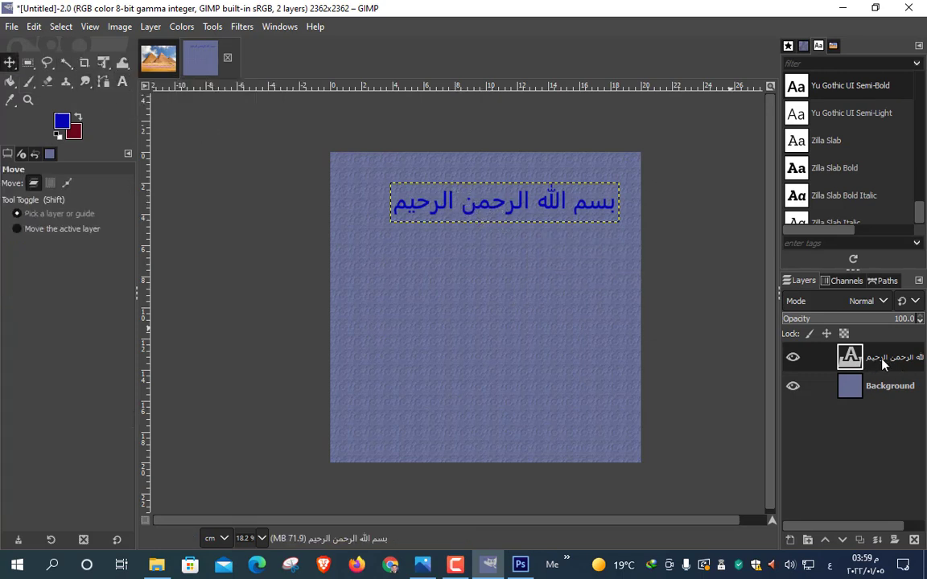
{"action": "left_click", "coordinate": [890, 390]}
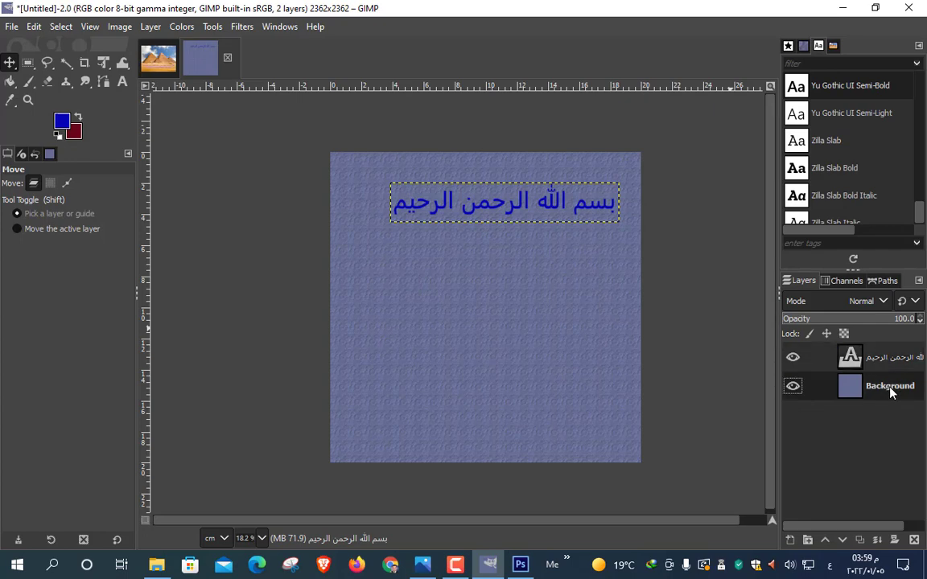
{"action": "left_click_drag", "start_coordinate": [579, 374], "coordinate": [387, 286]}
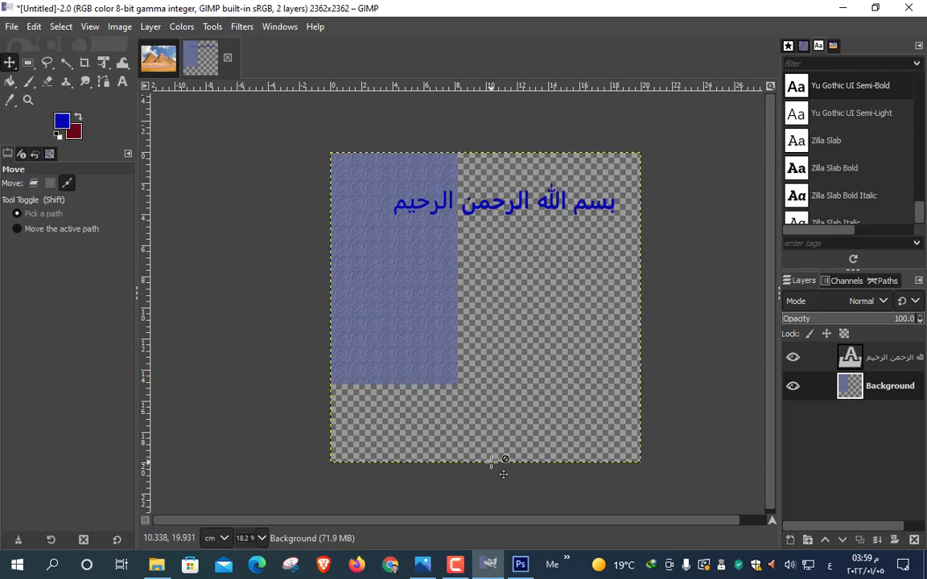
{"action": "key", "text": "ctrl+z"}
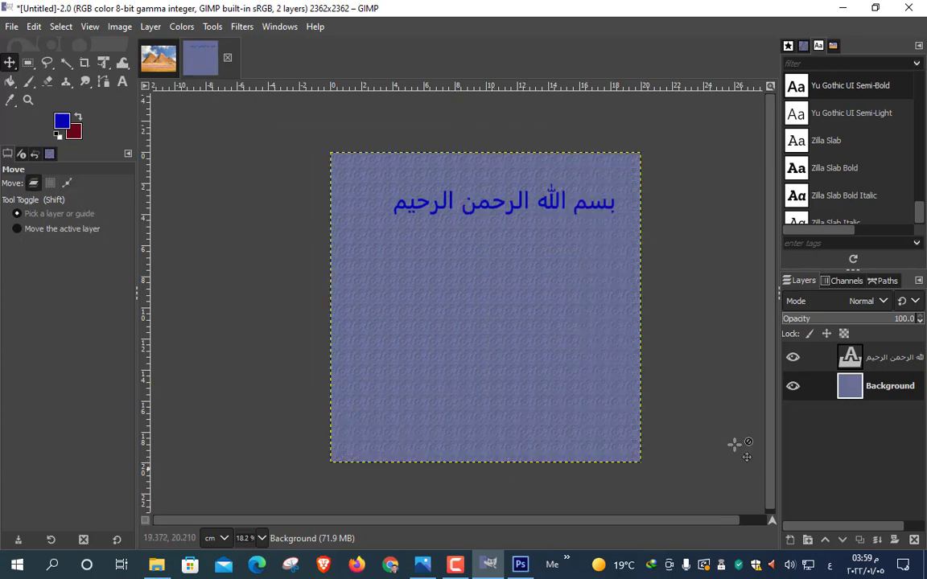
Move the "بسم الله الرحمن الرحيم" text layer up so it sits roughly centred near the canvas's upper edge.
{"action": "left_click", "coordinate": [880, 363]}
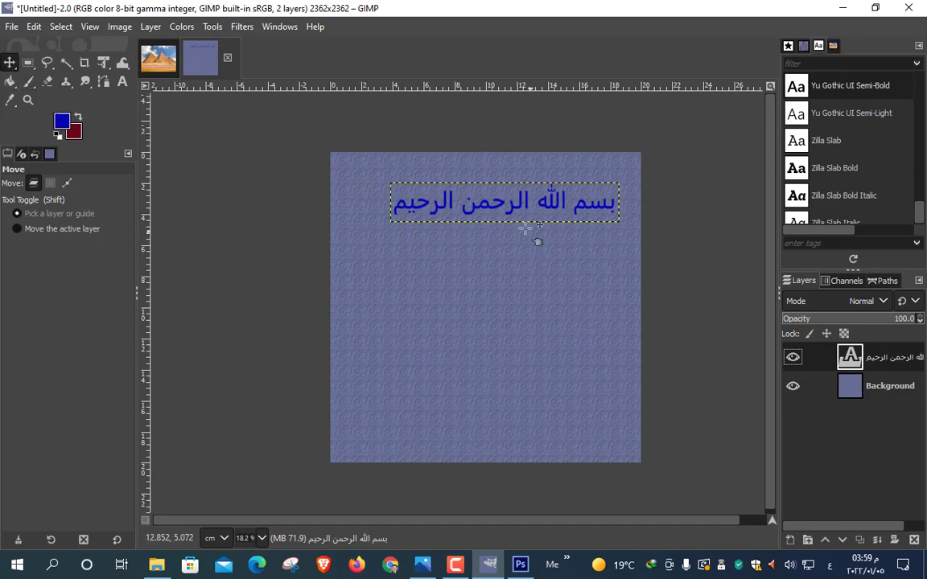
{"action": "left_click_drag", "start_coordinate": [509, 206], "coordinate": [495, 190]}
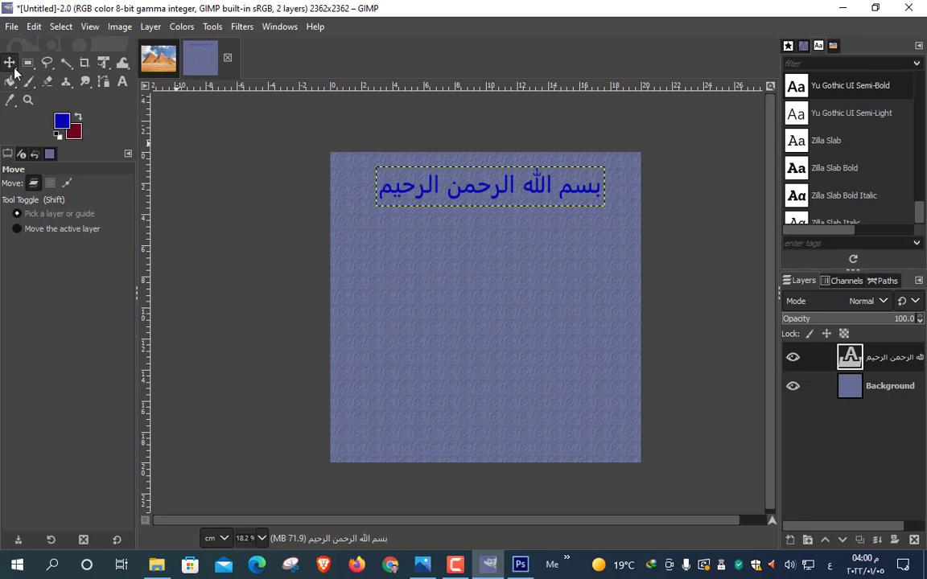
{"action": "left_click", "coordinate": [151, 67]}
{"action": "left_click", "coordinate": [219, 69]}
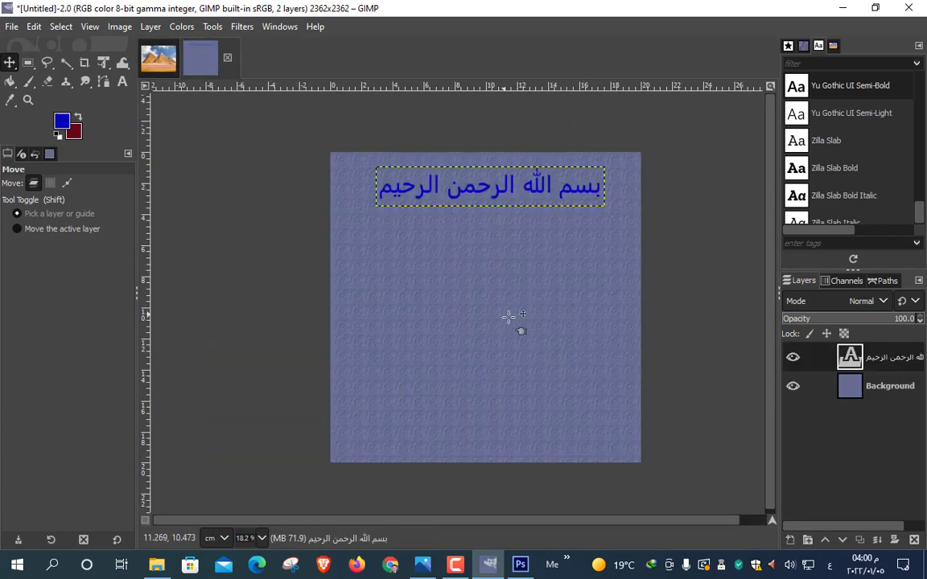
Minimize the open windows to reach the desktop, then preview the three-pyramids photo and close the viewer.
{"action": "left_click", "coordinate": [156, 565]}
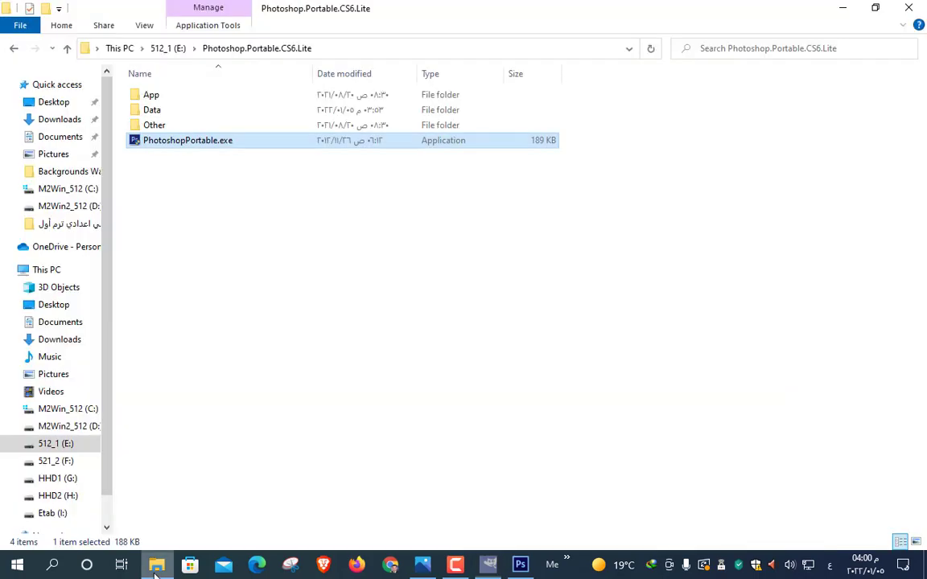
{"action": "left_click", "coordinate": [845, 11]}
{"action": "left_click", "coordinate": [837, 10]}
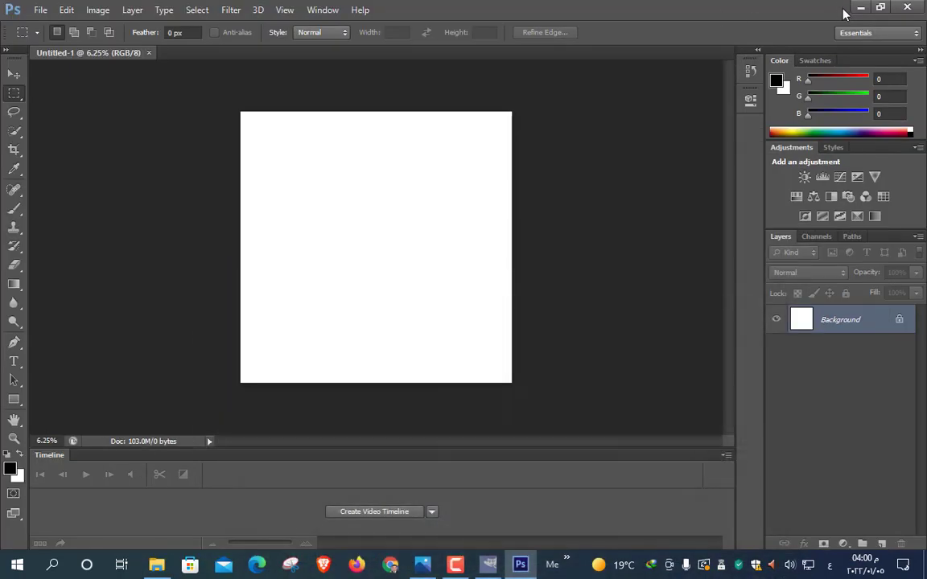
{"action": "left_click", "coordinate": [768, 6]}
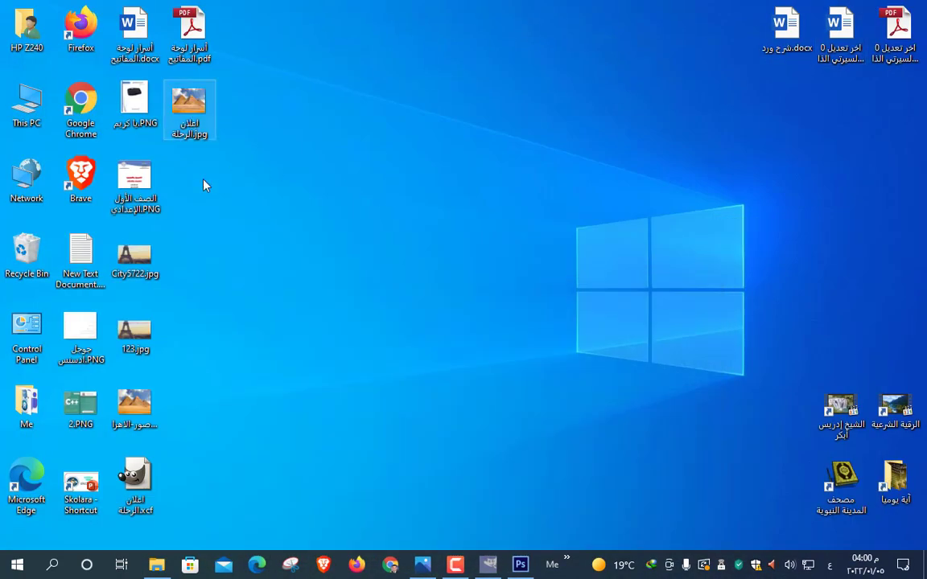
{"action": "double_click", "coordinate": [134, 406]}
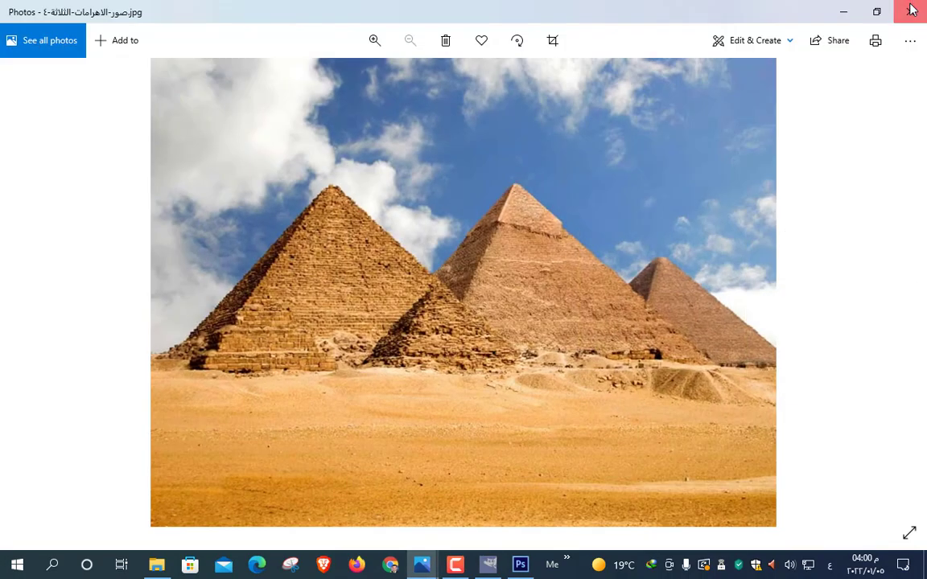
{"action": "left_click", "coordinate": [911, 10]}
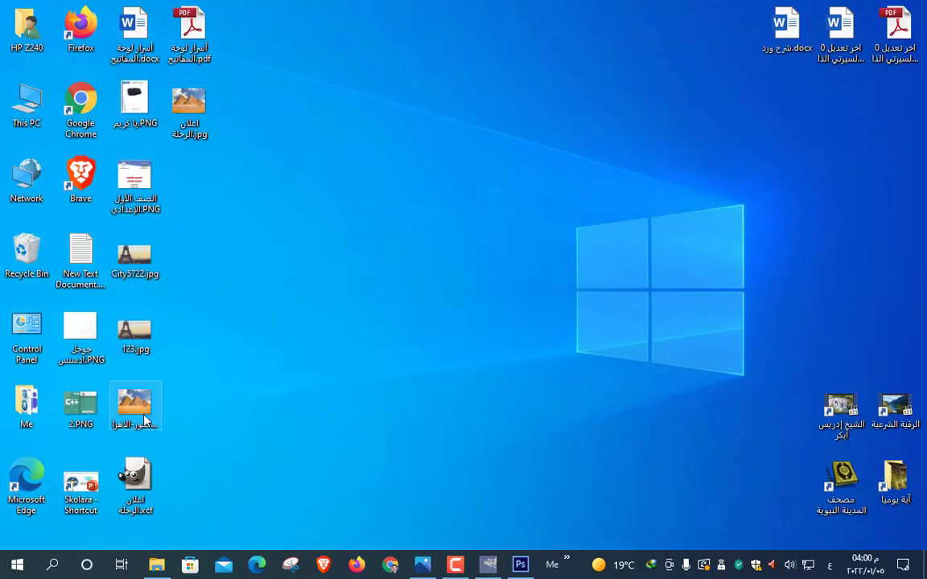
Insert the pyramids photo from the desktop into the GIMP canvas as a new layer and place it centred beneath the text.
{"action": "left_click_drag", "start_coordinate": [147, 418], "coordinate": [485, 433]}
{"action": "left_click_drag", "start_coordinate": [529, 485], "coordinate": [497, 322]}
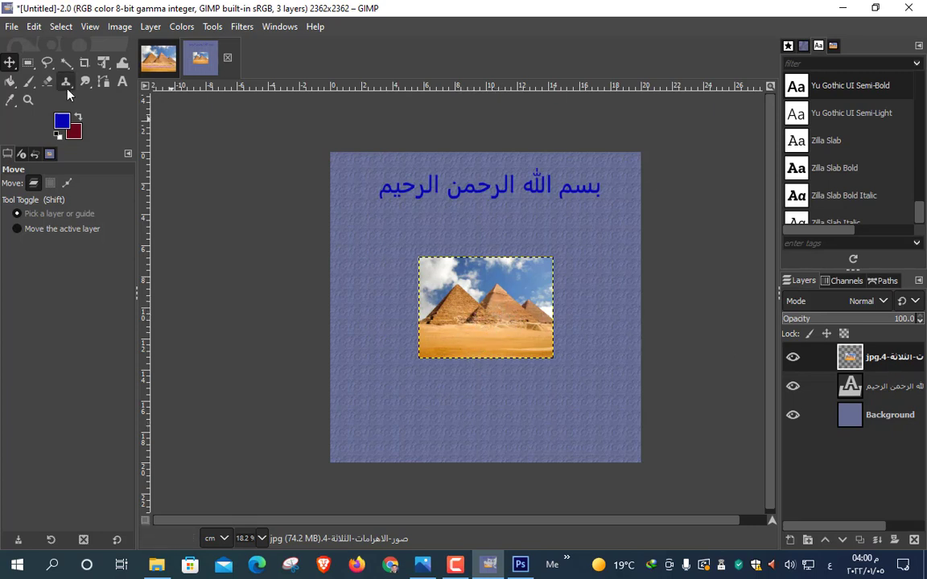
{"action": "left_click_drag", "start_coordinate": [484, 310], "coordinate": [420, 262]}
{"action": "left_click_drag", "start_coordinate": [380, 302], "coordinate": [410, 345]}
{"action": "key", "text": "ctrl+z"}
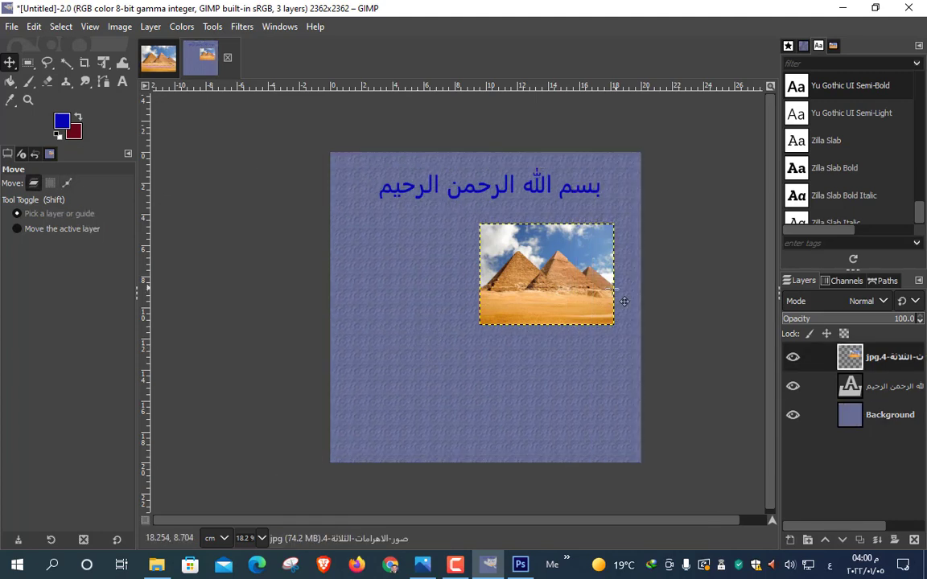
{"action": "left_click_drag", "start_coordinate": [546, 278], "coordinate": [480, 278]}
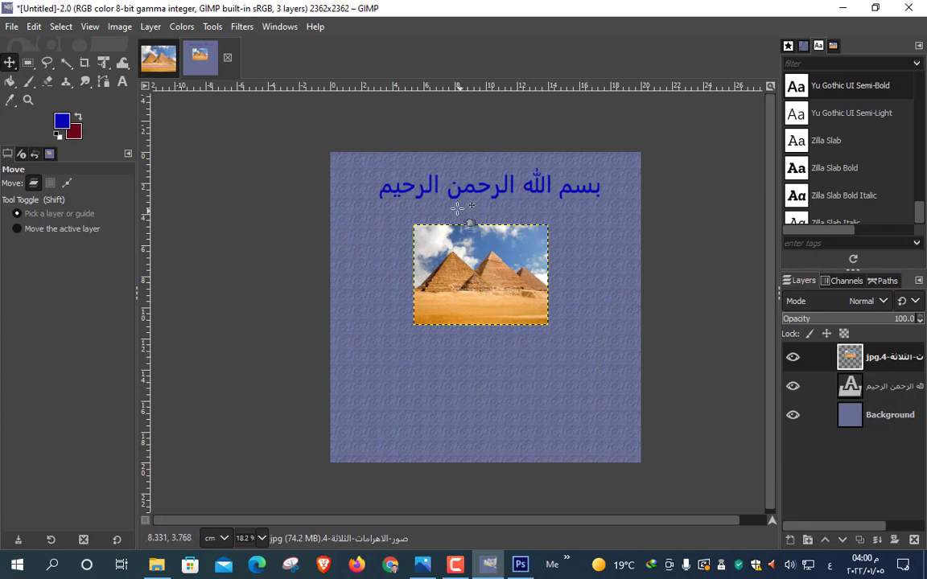
Add a wide text box below the pyramids photo with the text "اعلان الرحله".
{"action": "left_click", "coordinate": [122, 82]}
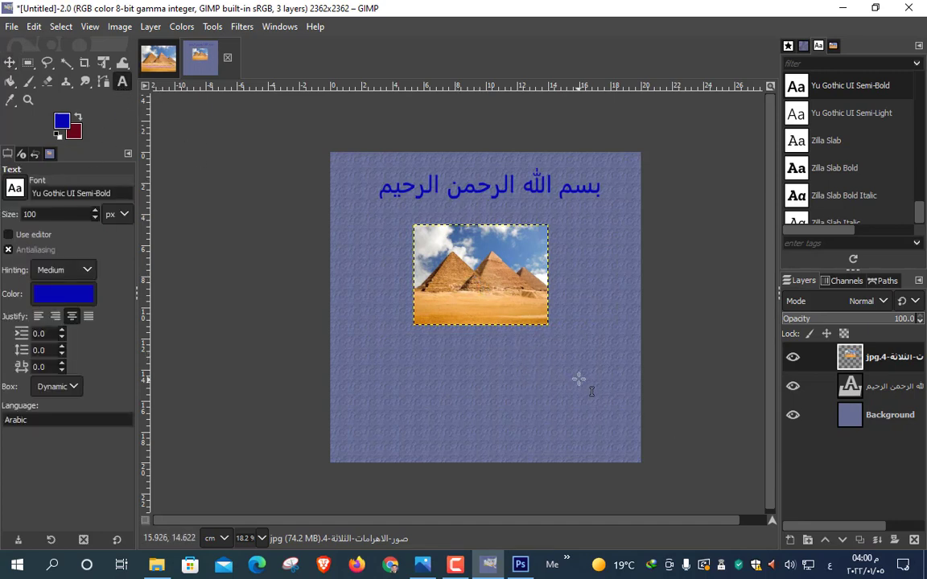
{"action": "left_click_drag", "start_coordinate": [599, 372], "coordinate": [402, 406]}
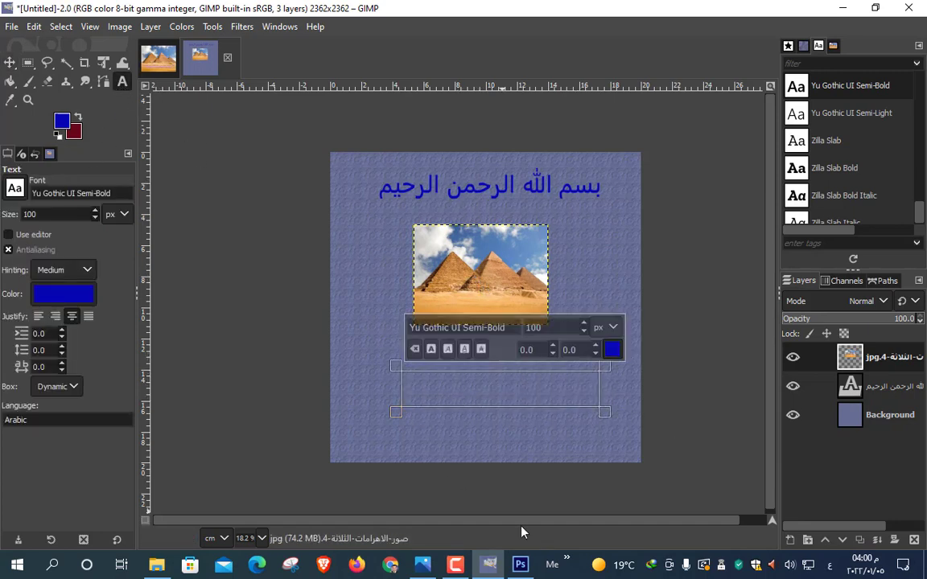
{"action": "type", "text": "اعلان"}
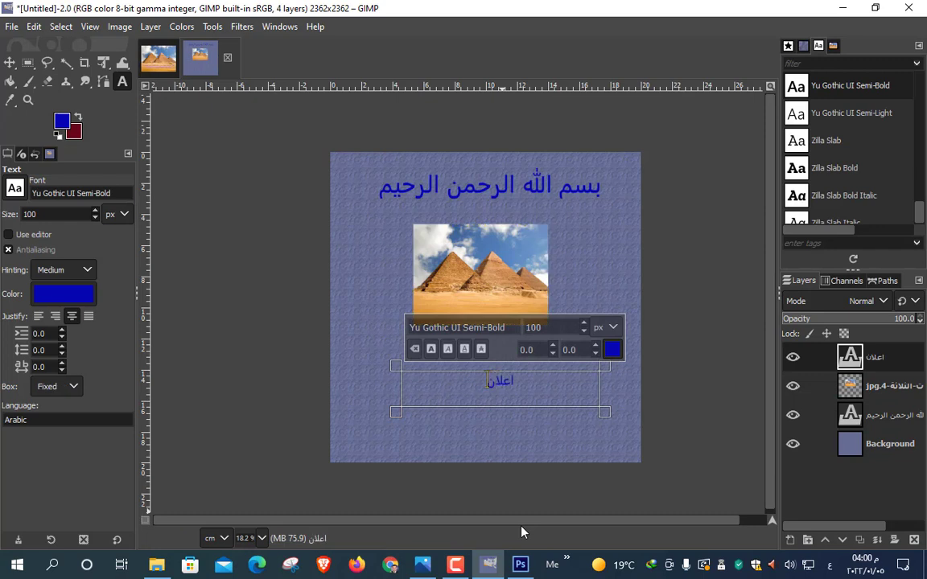
{"action": "type", "text": " الرحله"}
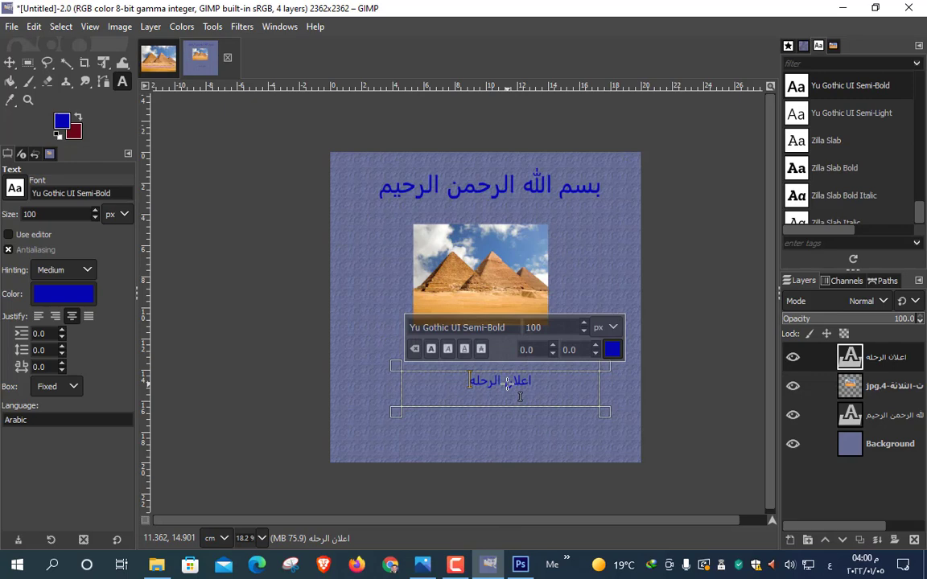
Set the whole "اعلان الرحله" text to 187 px and colour it crimson red.
{"action": "key", "text": "ctrl+a"}
{"action": "scroll", "coordinate": [585, 326], "scroll_direction": "up", "scroll_amount": 20}
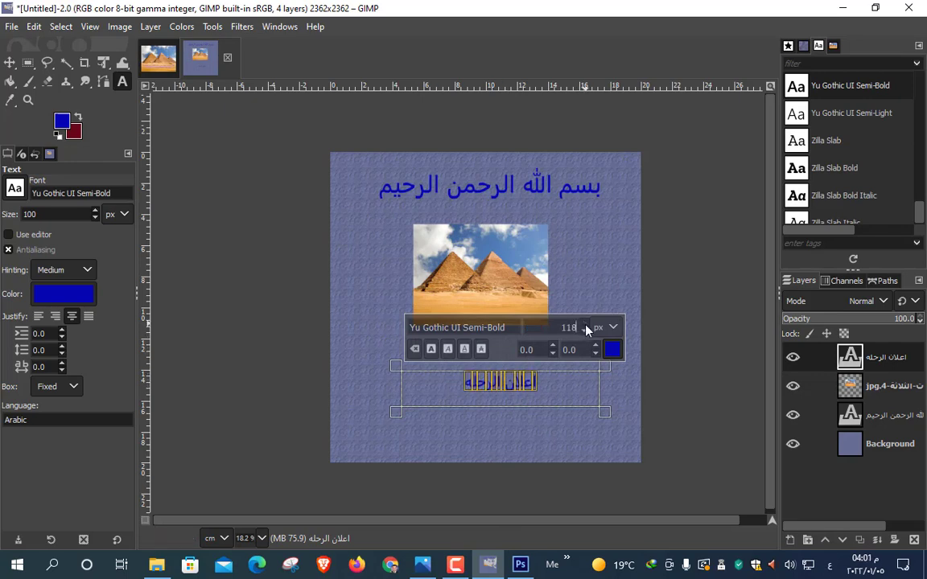
{"action": "left_click", "coordinate": [615, 349]}
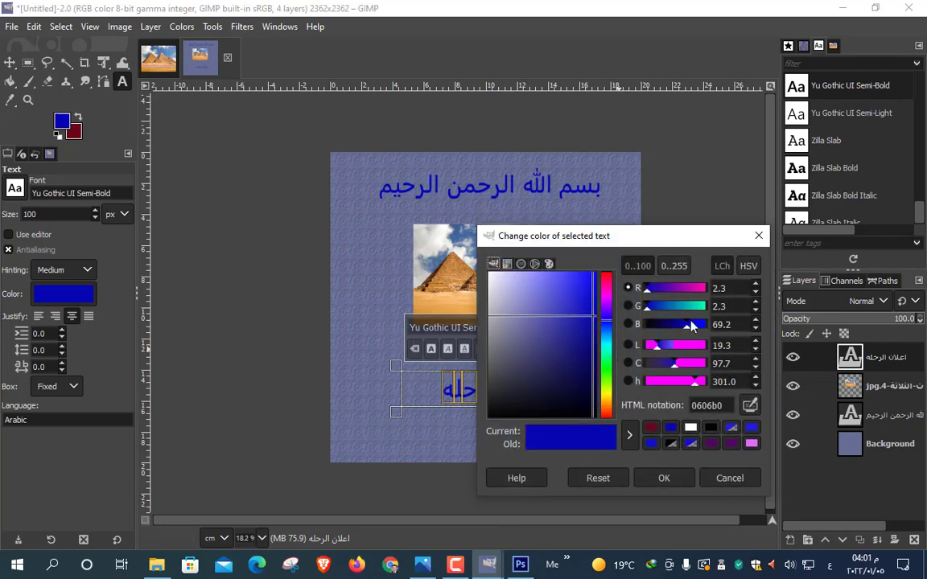
{"action": "left_click", "coordinate": [607, 279]}
{"action": "left_click_drag", "start_coordinate": [593, 290], "coordinate": [589, 314]}
{"action": "left_click", "coordinate": [663, 477]}
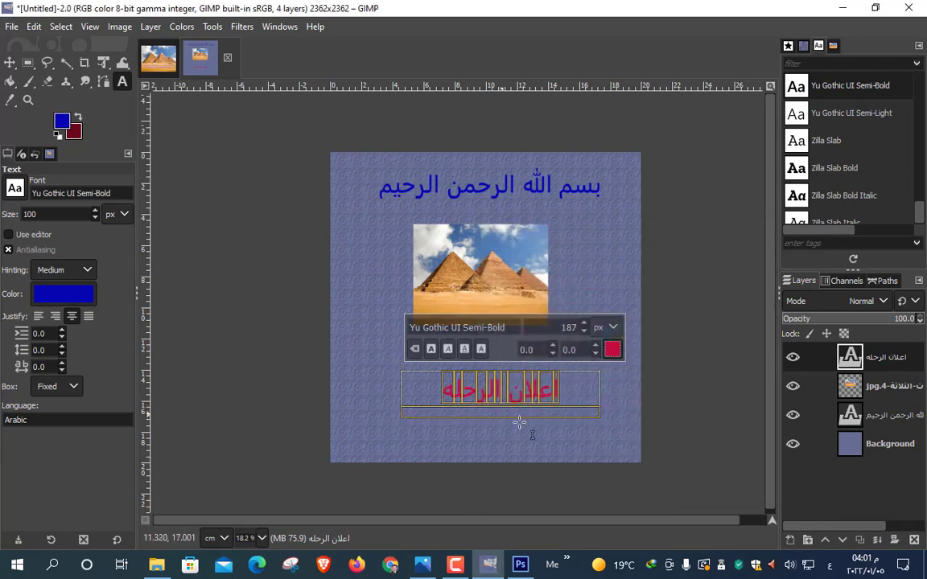
Recolour the whole "اعلان الرحله" text dark green (157108).
{"action": "left_click", "coordinate": [519, 402]}
{"action": "key", "text": "ctrl+a"}
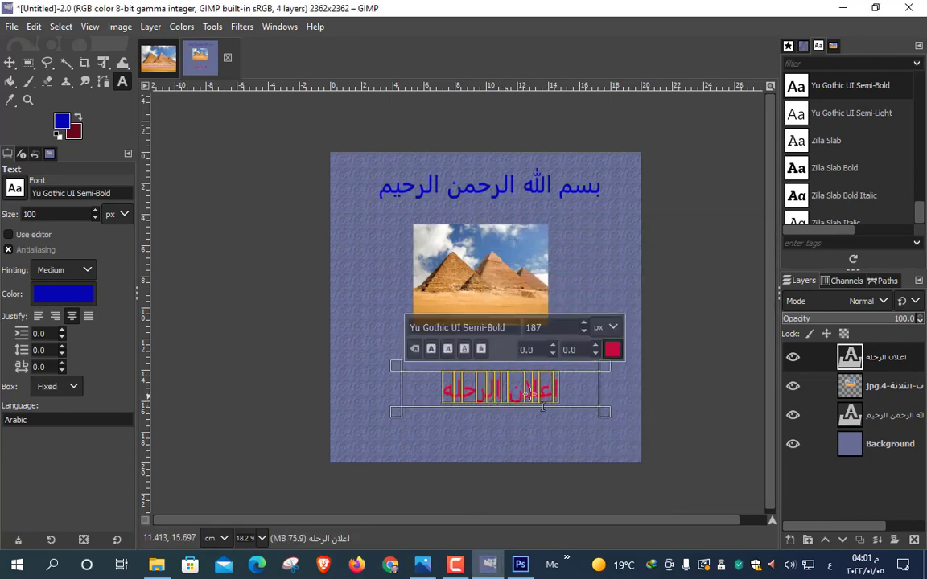
{"action": "left_click", "coordinate": [615, 354]}
{"action": "left_click", "coordinate": [608, 332]}
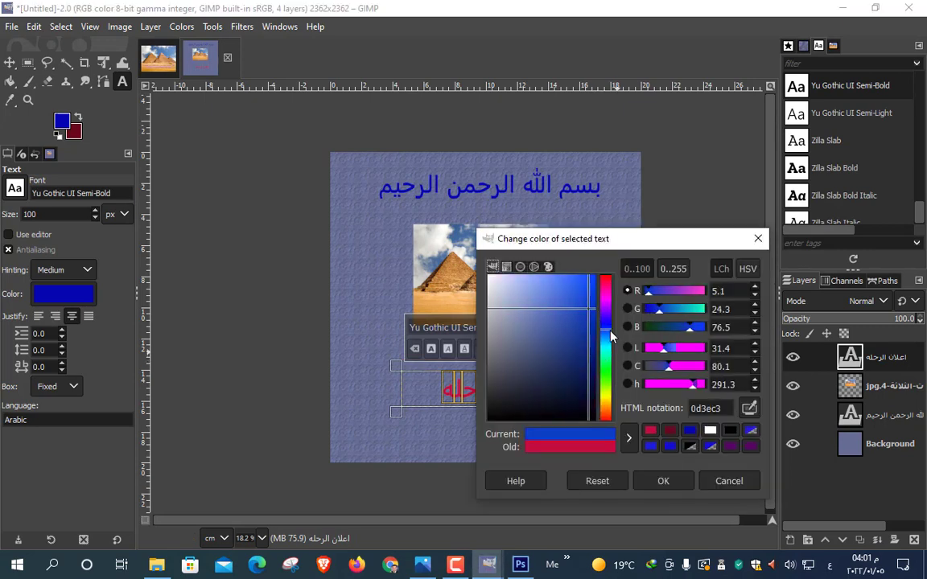
{"action": "left_click_drag", "start_coordinate": [685, 309], "coordinate": [679, 306]}
{"action": "mouse_move", "coordinate": [608, 361]}
{"action": "left_mouse_down"}
{"action": "mouse_move", "coordinate": [589, 364]}
{"action": "mouse_move", "coordinate": [589, 341]}
{"action": "mouse_move", "coordinate": [596, 356]}
{"action": "left_mouse_up"}
{"action": "left_click", "coordinate": [608, 381]}
{"action": "left_click", "coordinate": [662, 481]}
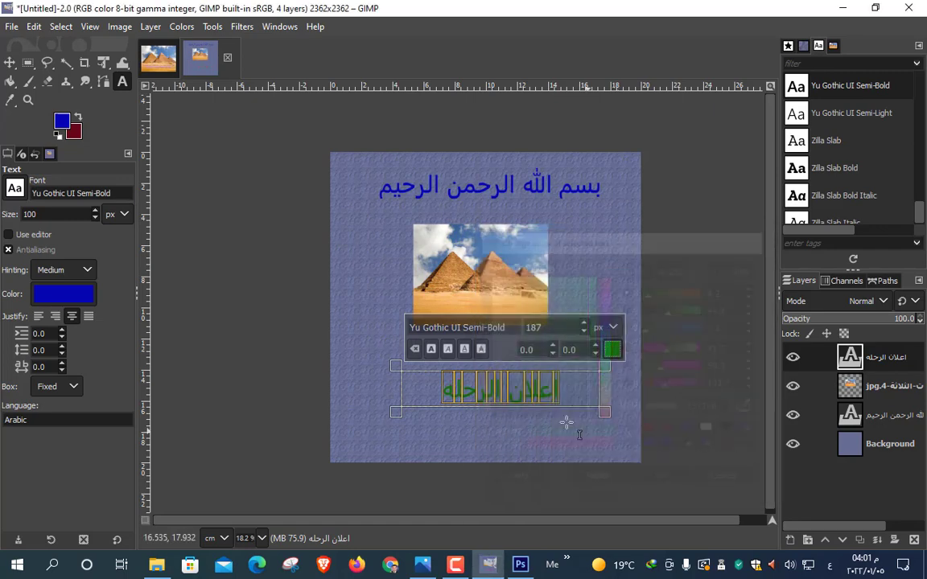
Change the colour of the whole "اعلان الرحله" text to black.
{"action": "left_click_drag", "start_coordinate": [509, 376], "coordinate": [568, 351]}
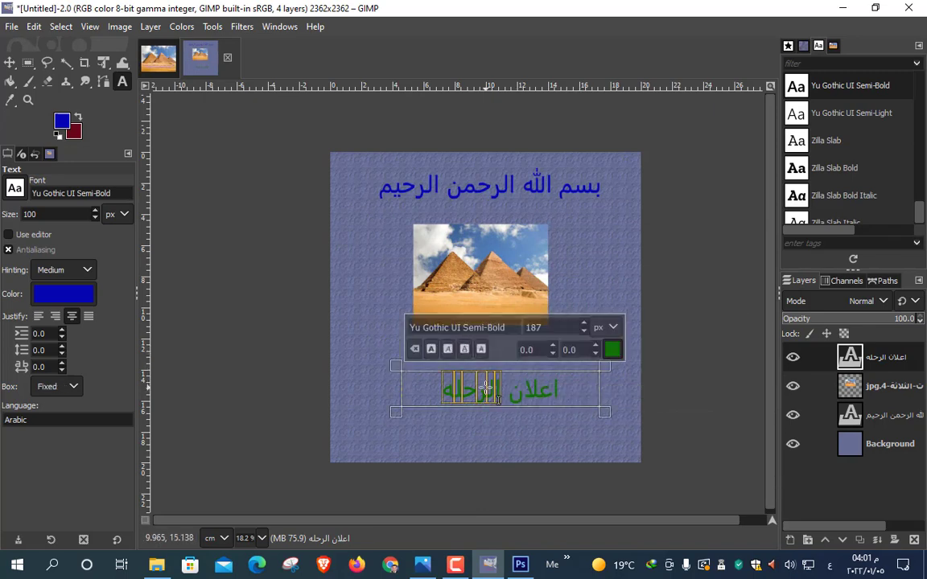
{"action": "left_click", "coordinate": [612, 349]}
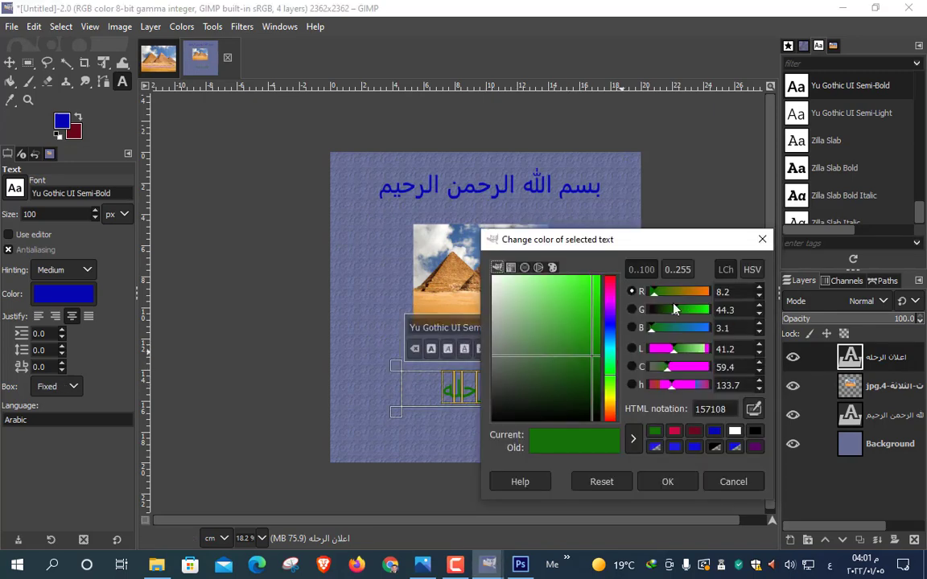
{"action": "left_click", "coordinate": [753, 445]}
{"action": "left_click", "coordinate": [665, 481]}
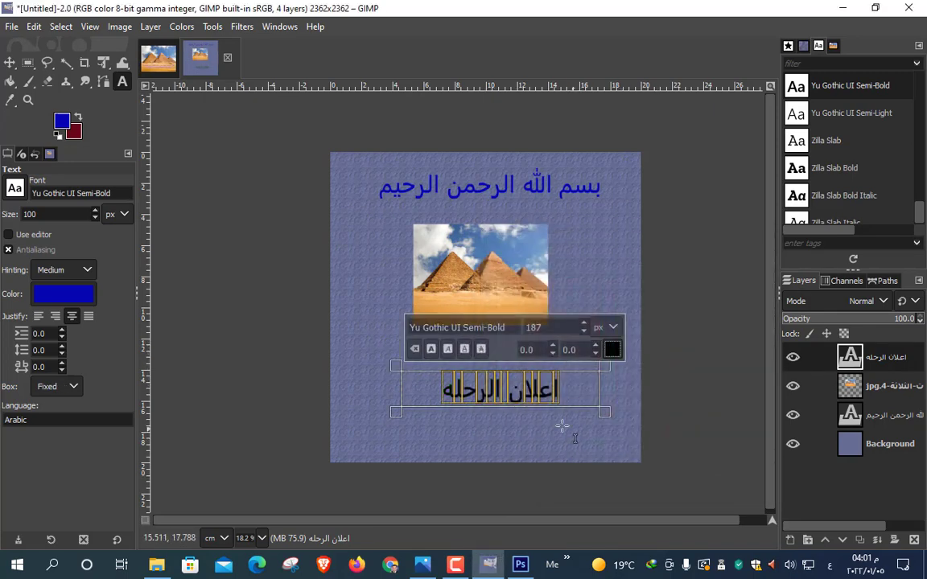
Leave the text editing for the Move tool and go through the layers: "بسم الله الرحمن الرحيم", the pyramids photo and "اعلان الرحله".
{"action": "left_click", "coordinate": [501, 424]}
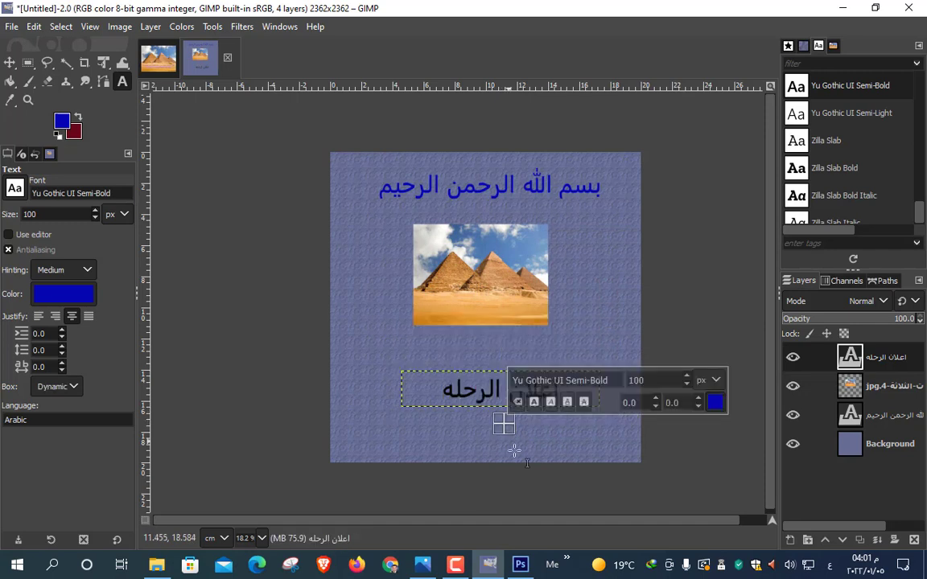
{"action": "left_click", "coordinate": [10, 63]}
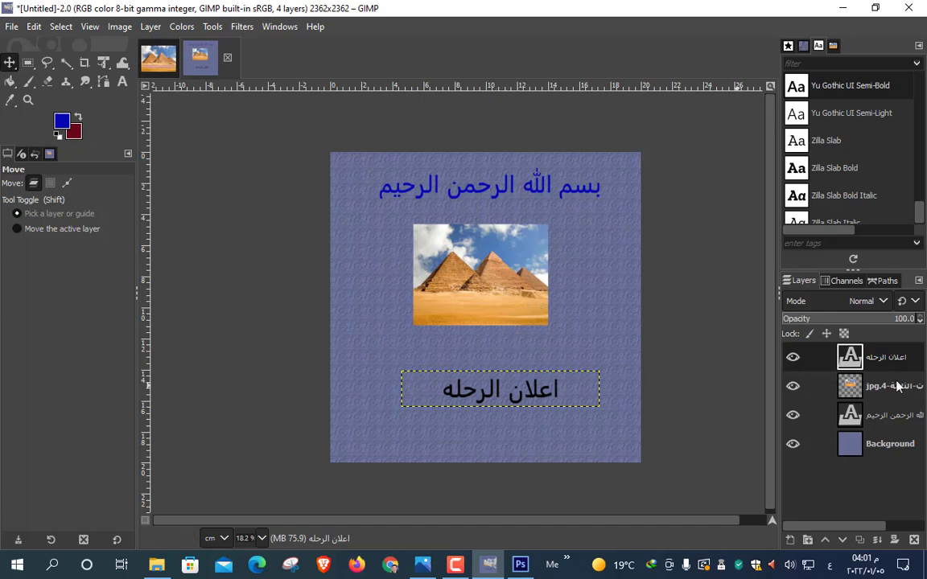
{"action": "left_click", "coordinate": [884, 455]}
{"action": "left_click", "coordinate": [888, 428]}
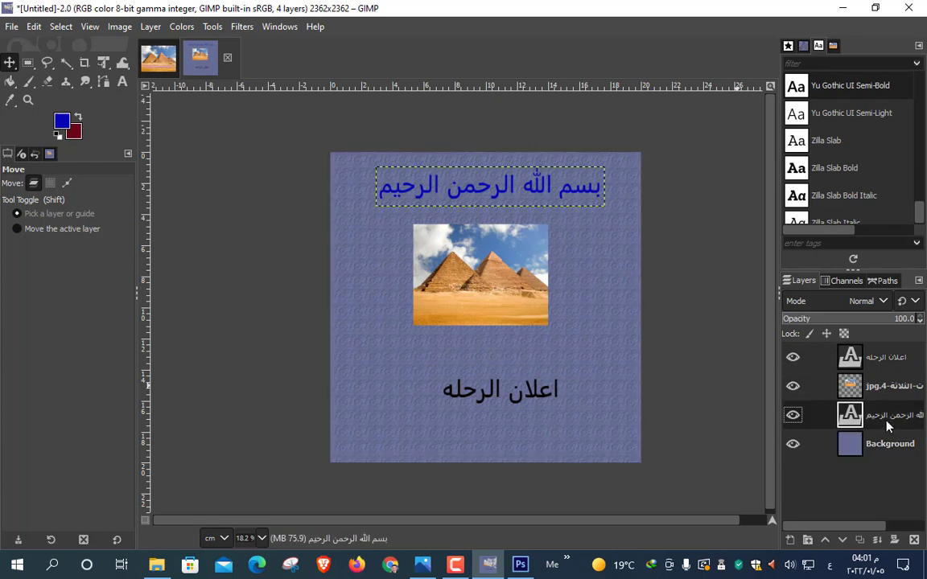
{"action": "left_click", "coordinate": [878, 392]}
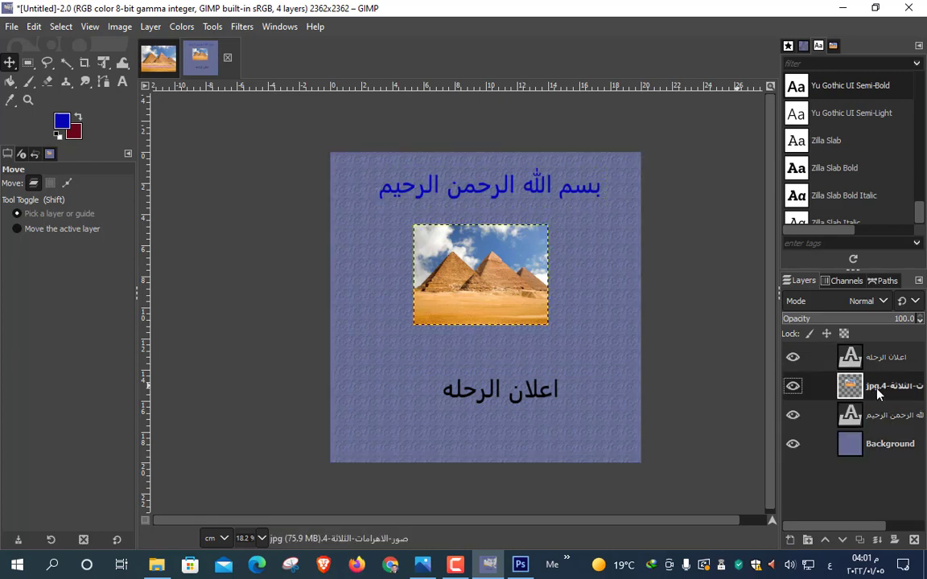
{"action": "left_click", "coordinate": [888, 364]}
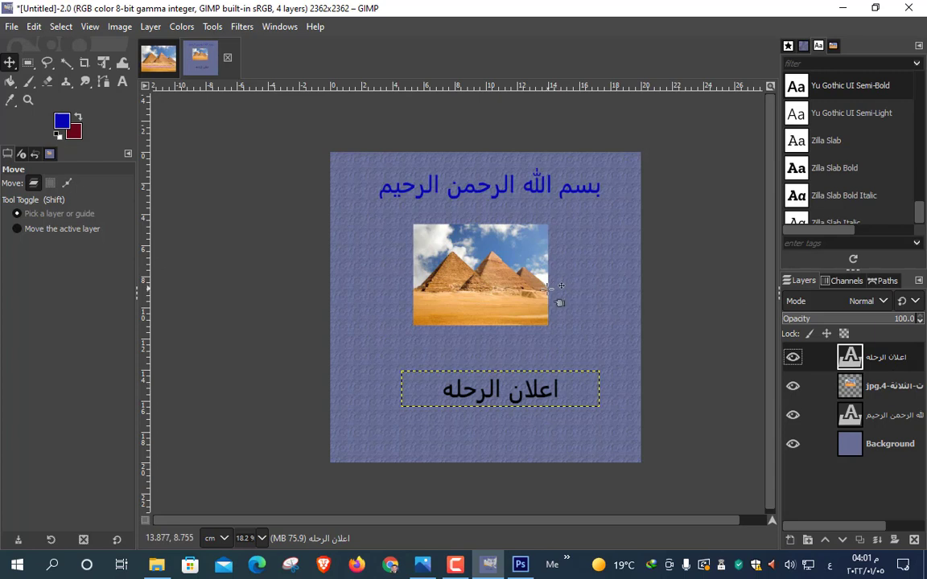
Select the pyramids photo layer and try to move the photo on the canvas.
{"action": "left_click", "coordinate": [891, 387]}
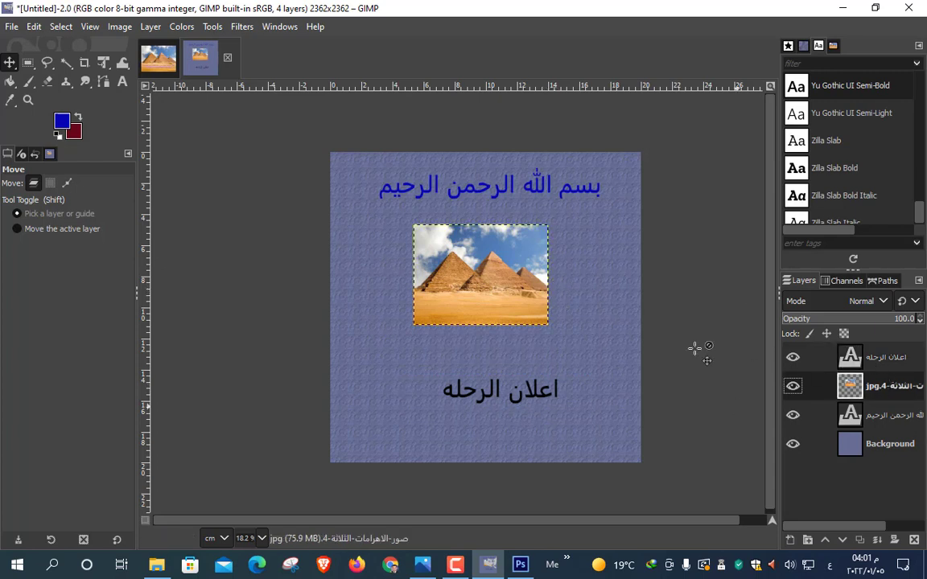
{"action": "left_click", "coordinate": [558, 335]}
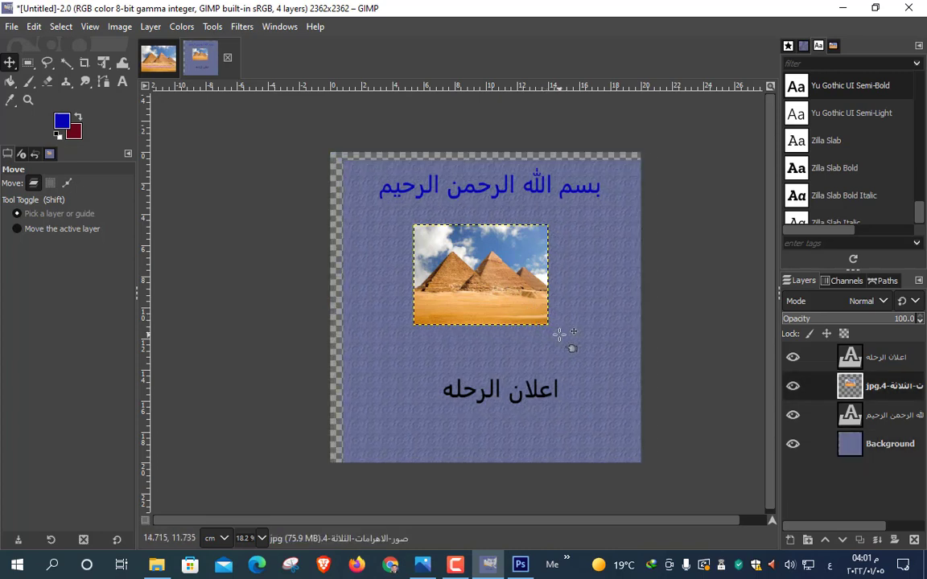